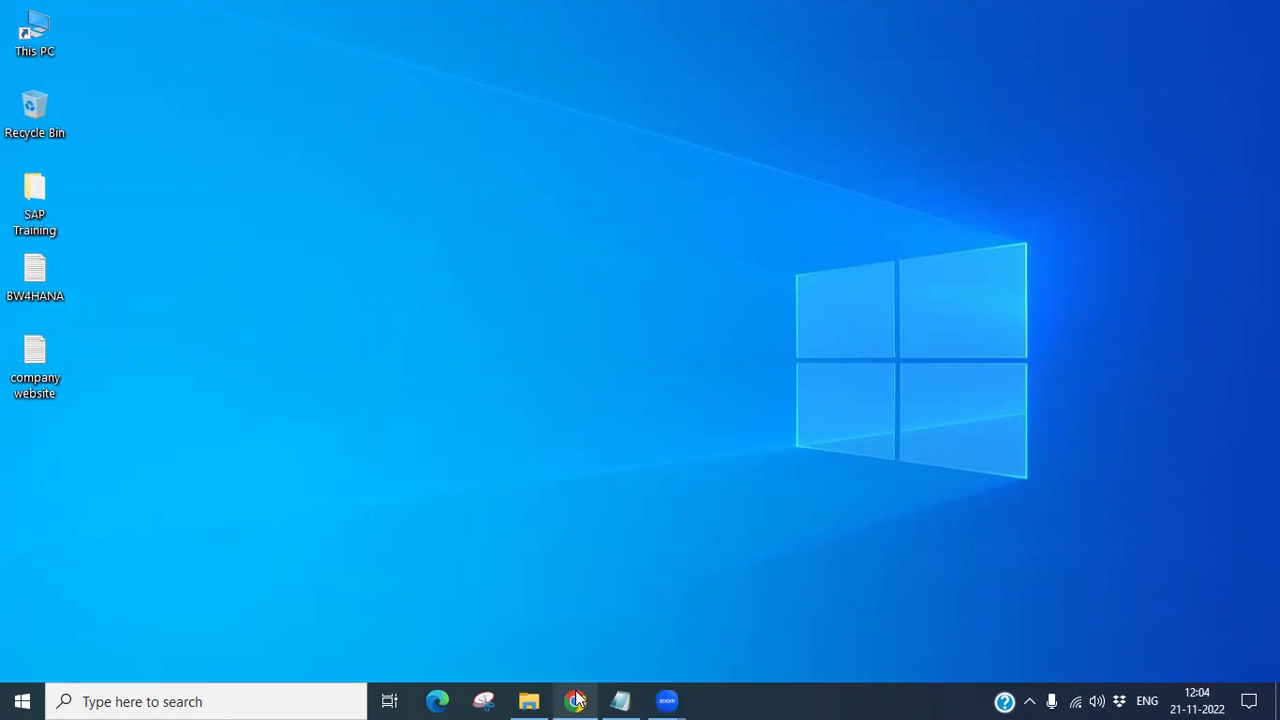
Step: Return Chrome to the Gmail inbox, scroll to the top, and switch to the SAP-ECC SD access email
mouse_move(575, 701)
click(574, 615)
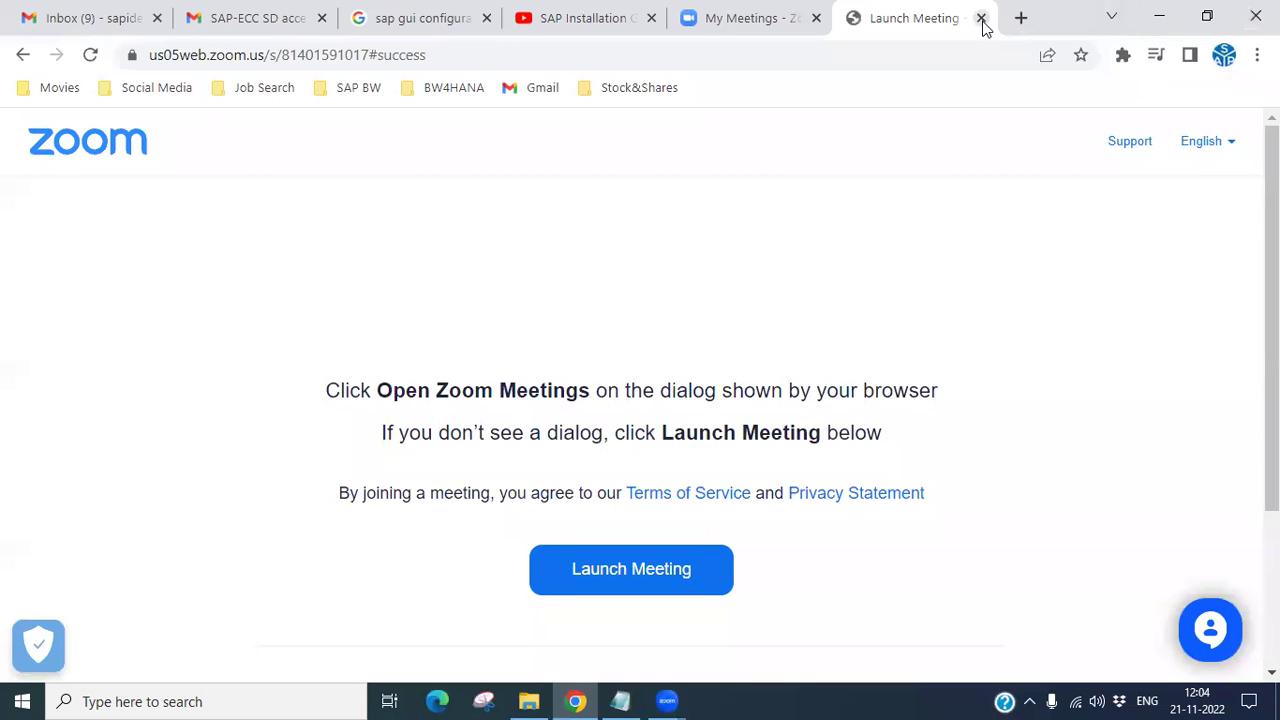
click(52, 20)
scroll(400, 338, up, 4)
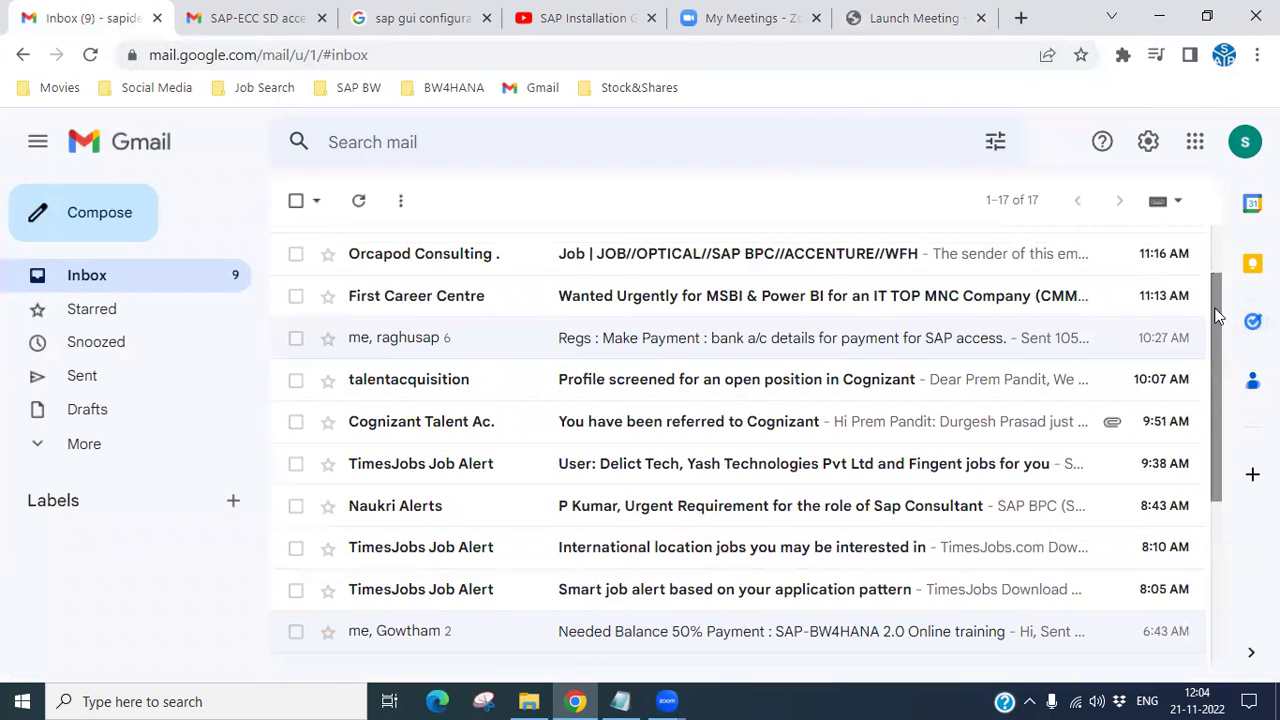
scroll(950, 300, up, 1)
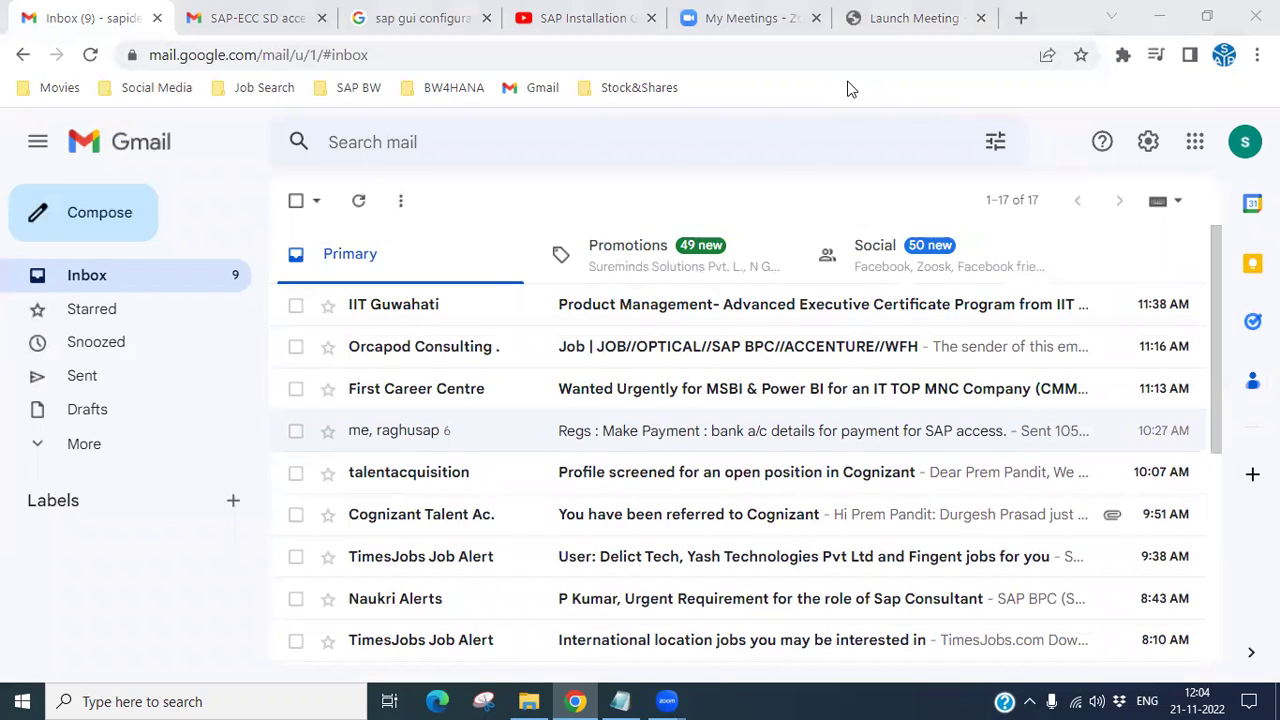
click(784, 140)
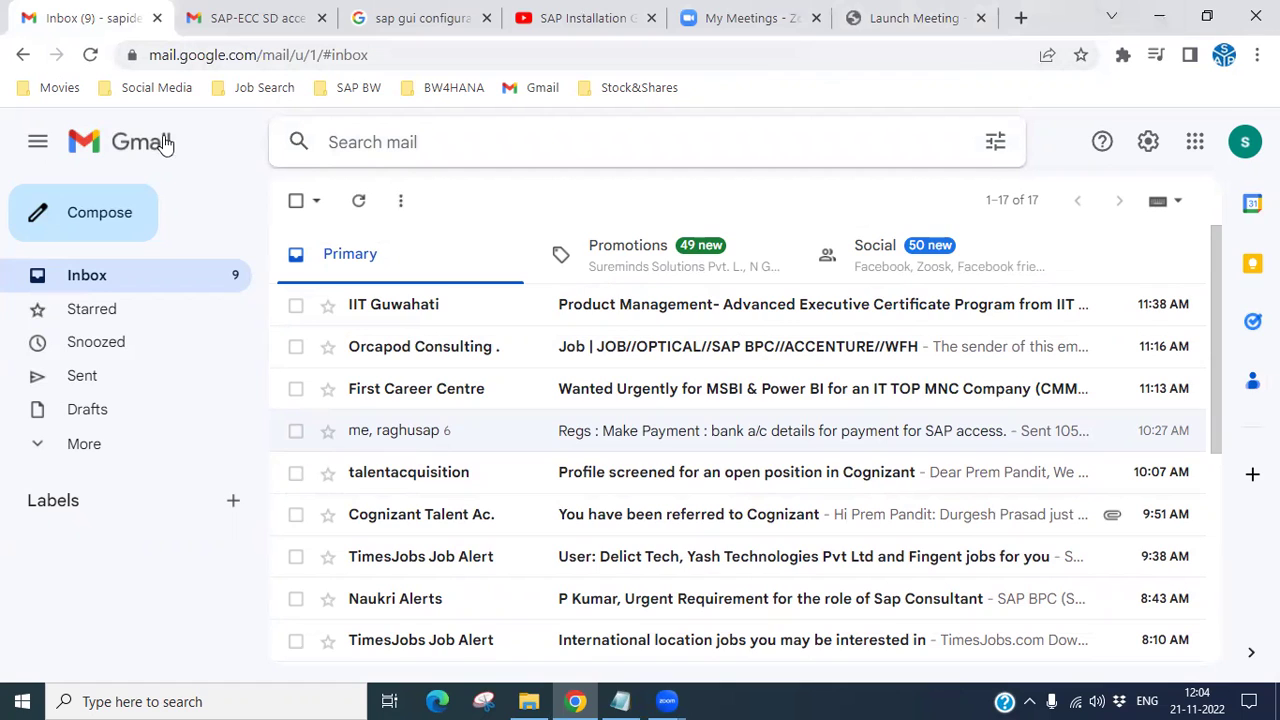
key(ctrl+Tab)
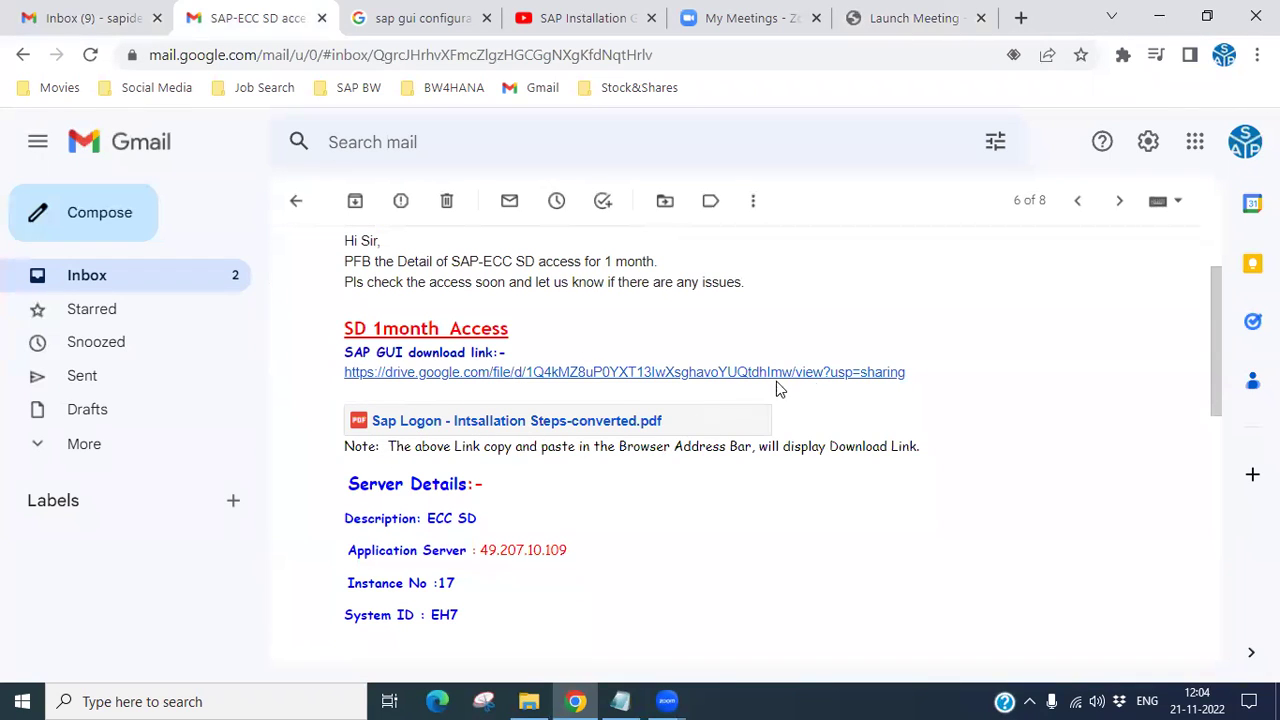
Step: Copy the SAP GUI drive.google.com link from the SAP-ECC SD access email into a new tab
drag(922, 379, 343, 380)
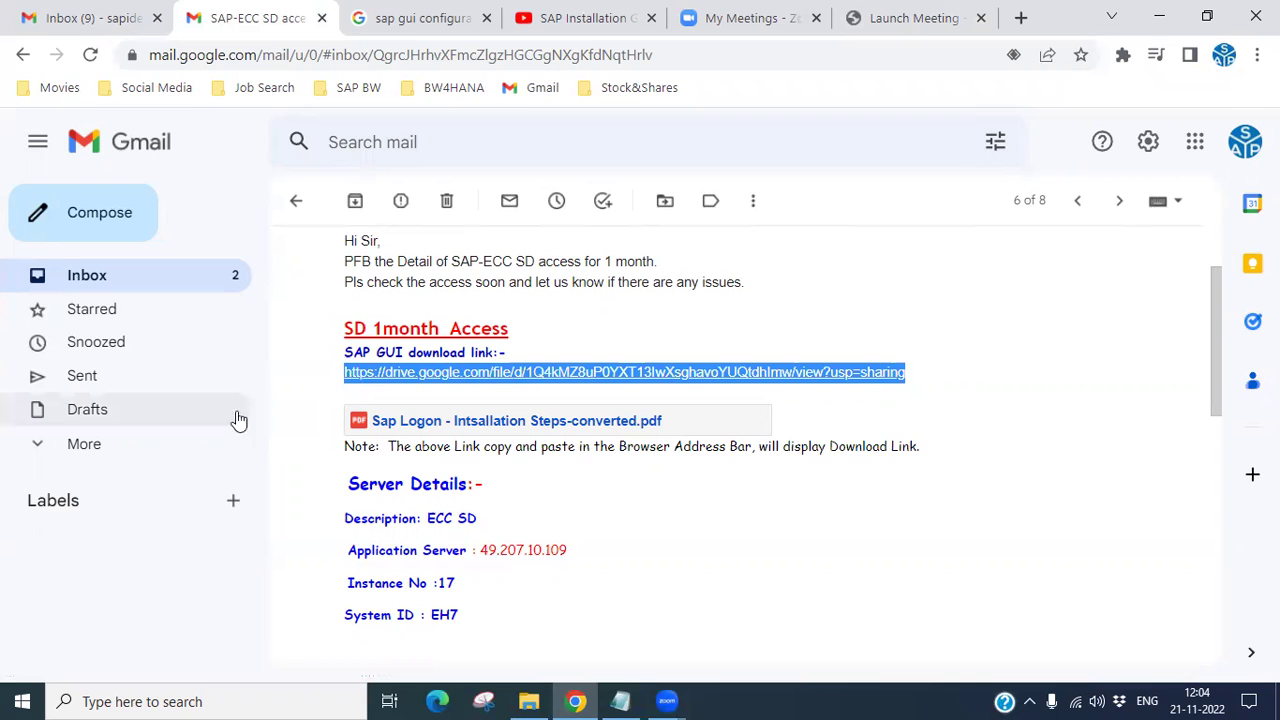
click(1020, 17)
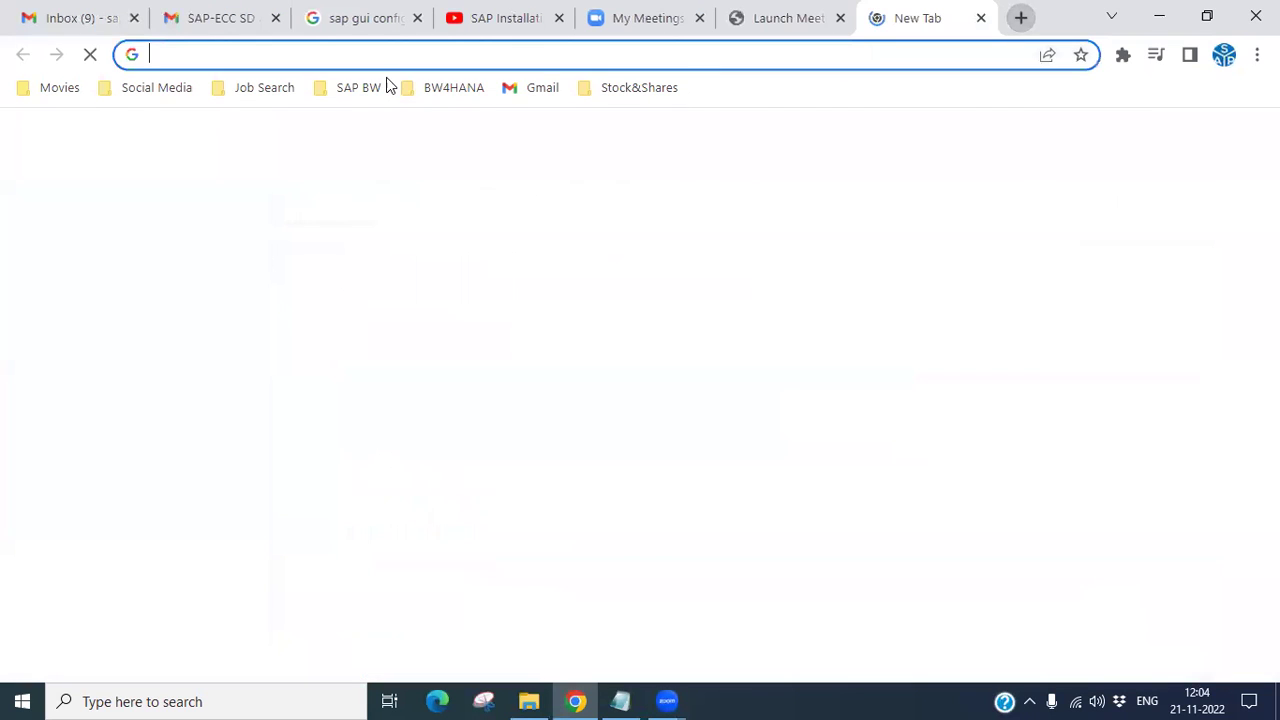
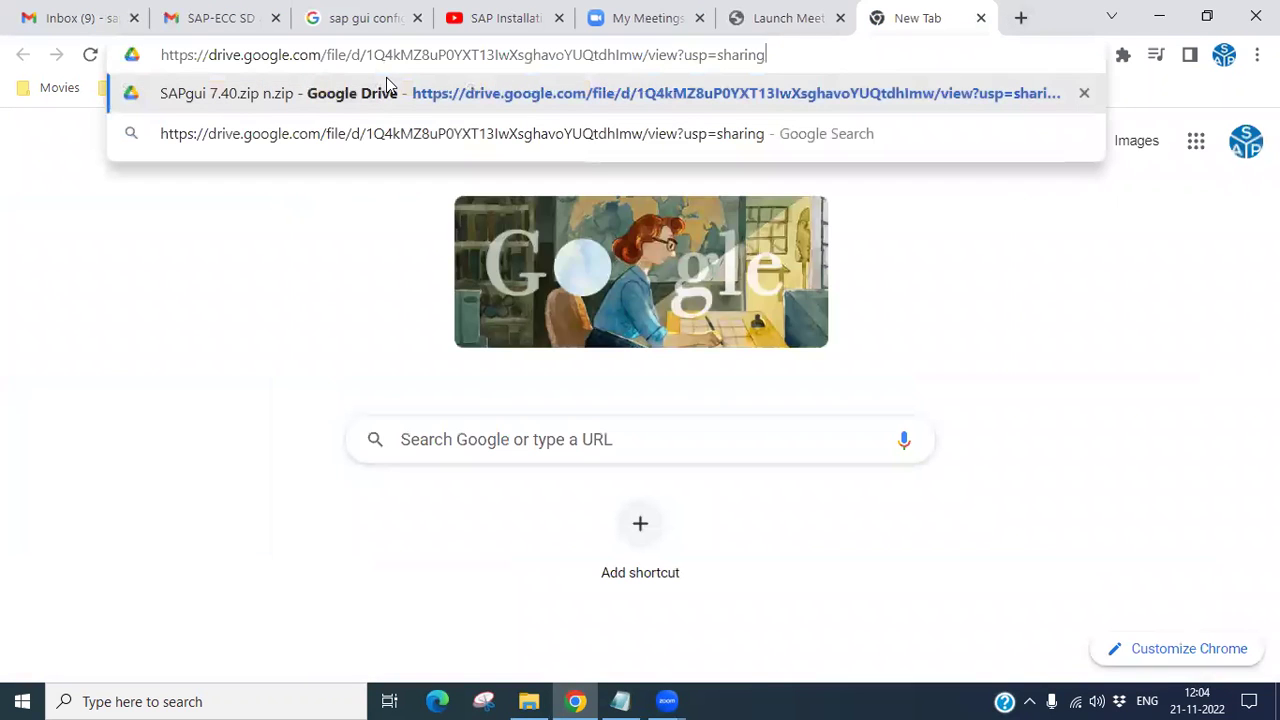
Step: Load the pasted Drive link and download SAPgui 7.40.zip n.zip despite the virus-scan warning
key(Return)
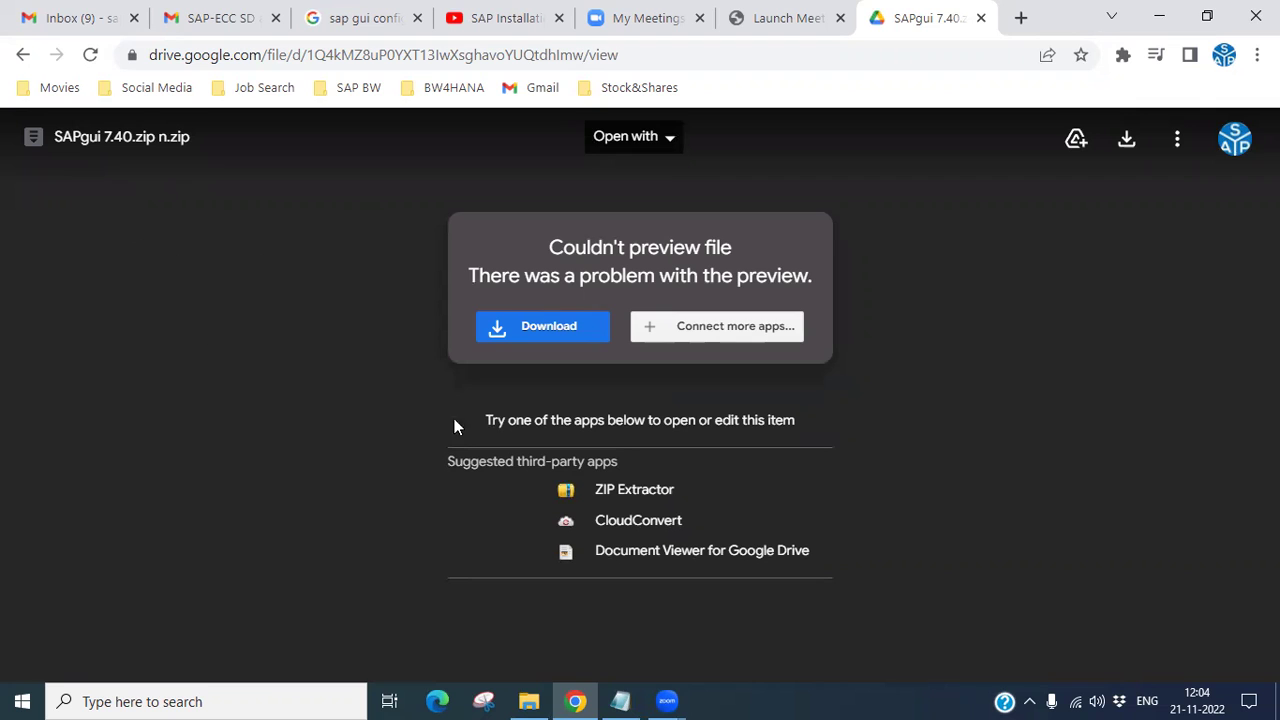
click(500, 336)
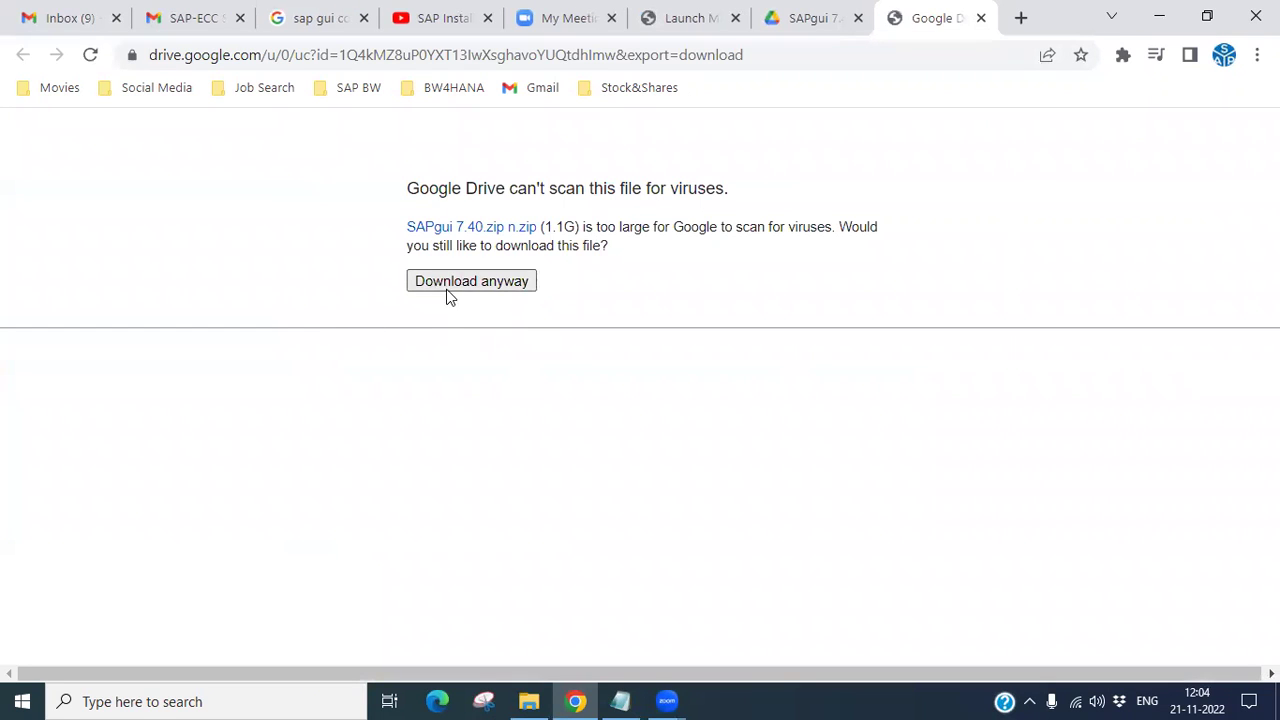
click(475, 283)
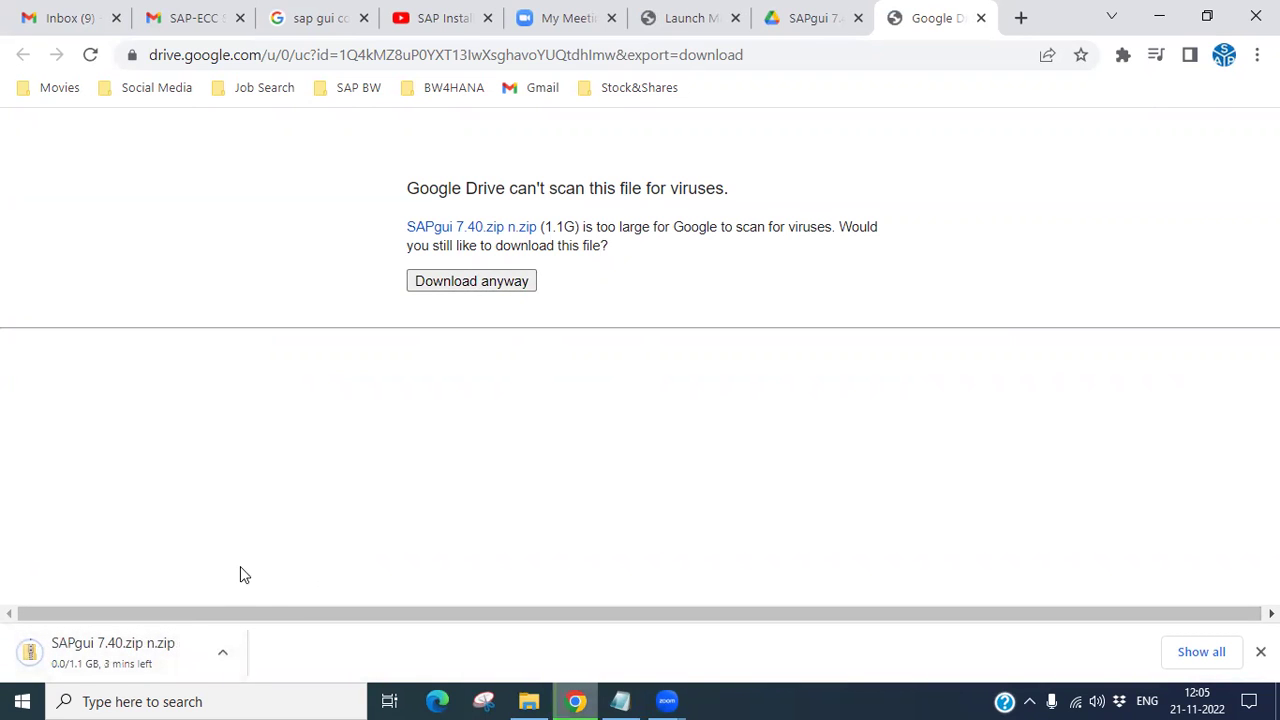
click(527, 700)
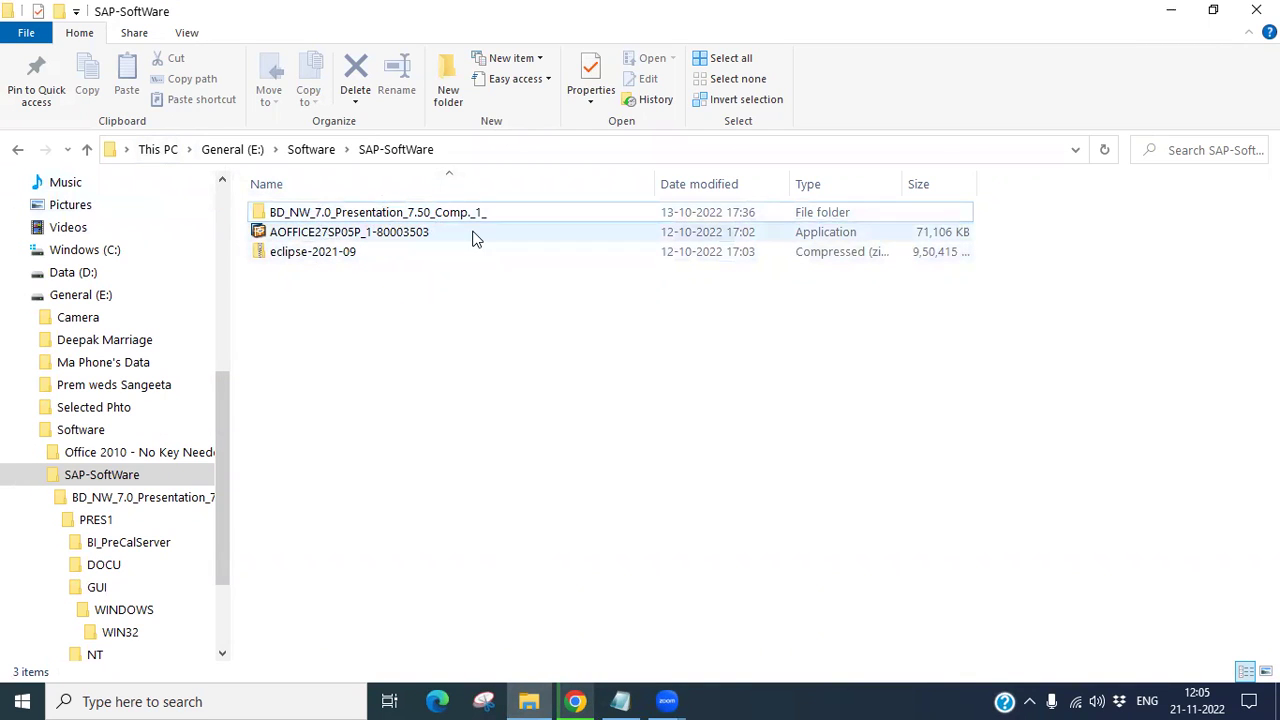
Step: Browse to BD_NW_7.0_Presentation_7.50_Comp._1_\PRES1\GUI\WINDOWS\WIN32 and launch SetupAll
click(478, 220)
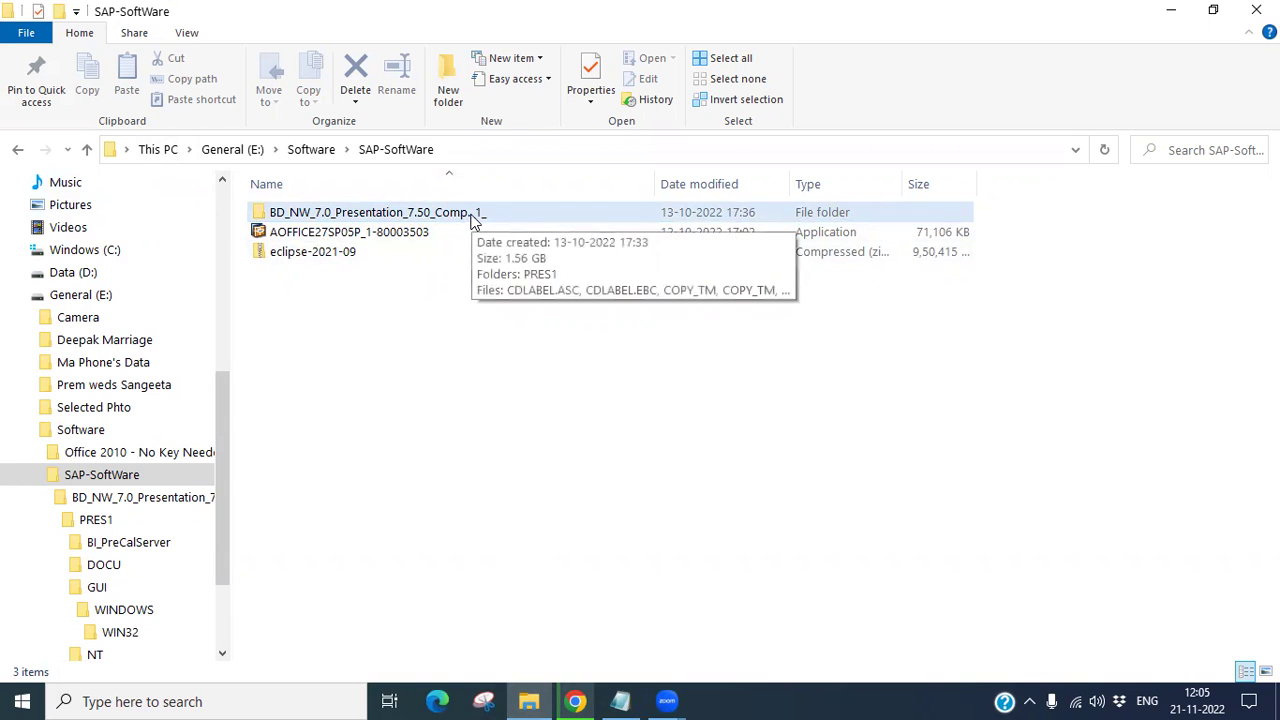
double_click(474, 219)
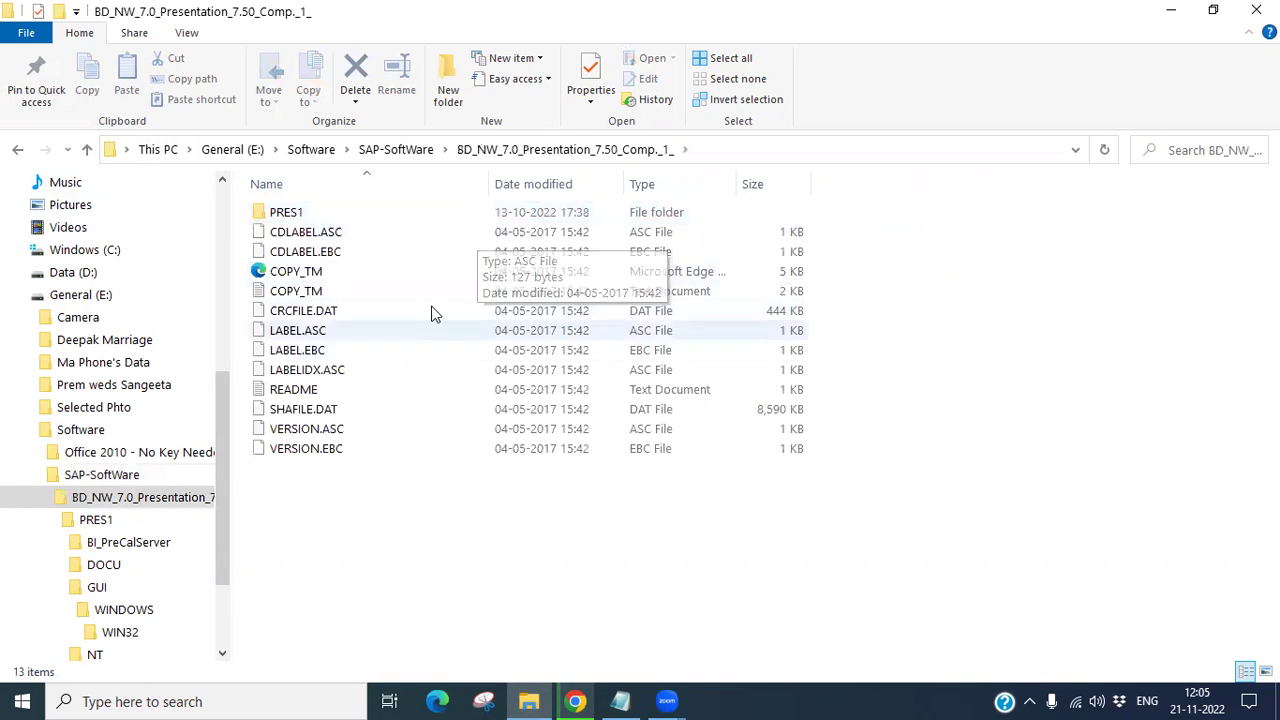
double_click(290, 214)
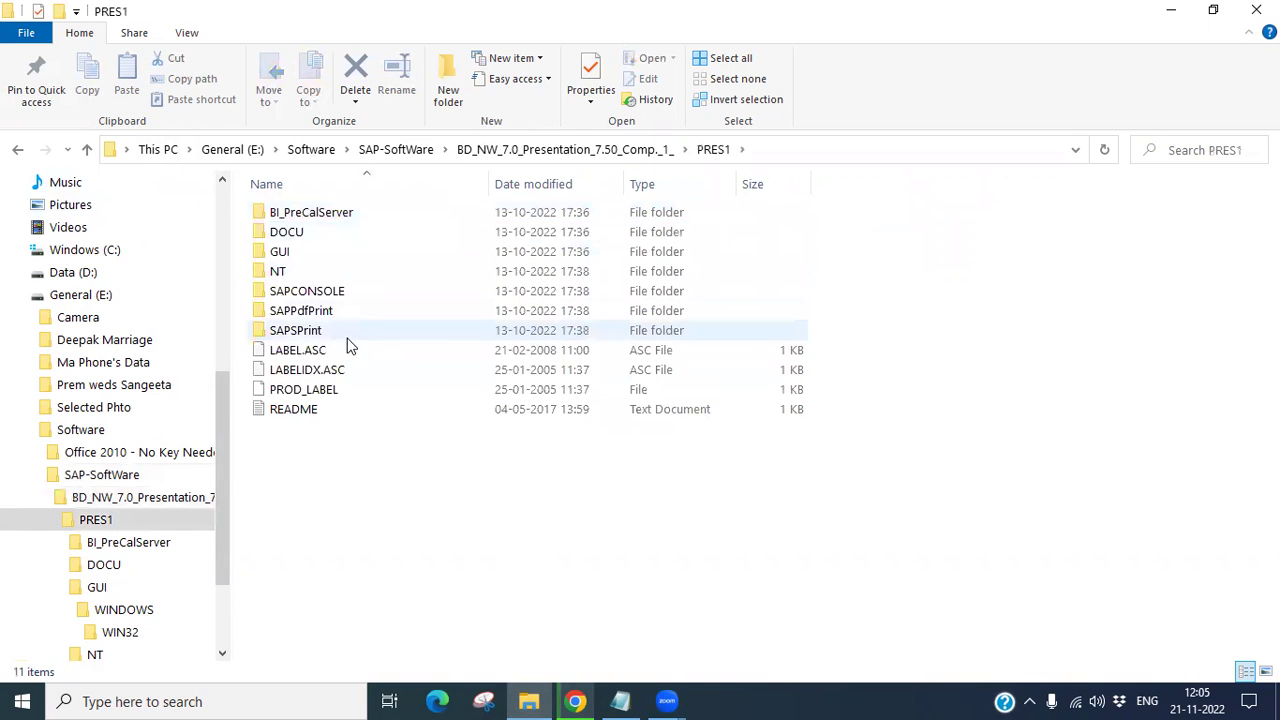
double_click(294, 259)
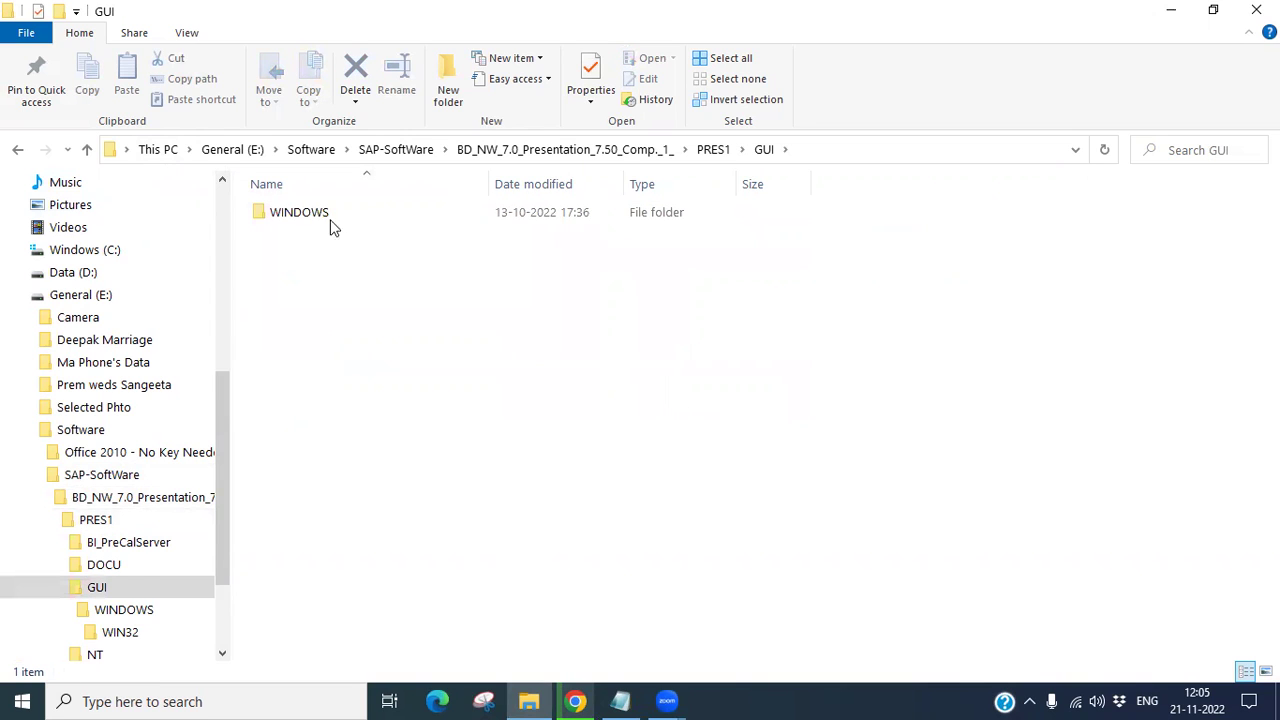
double_click(320, 218)
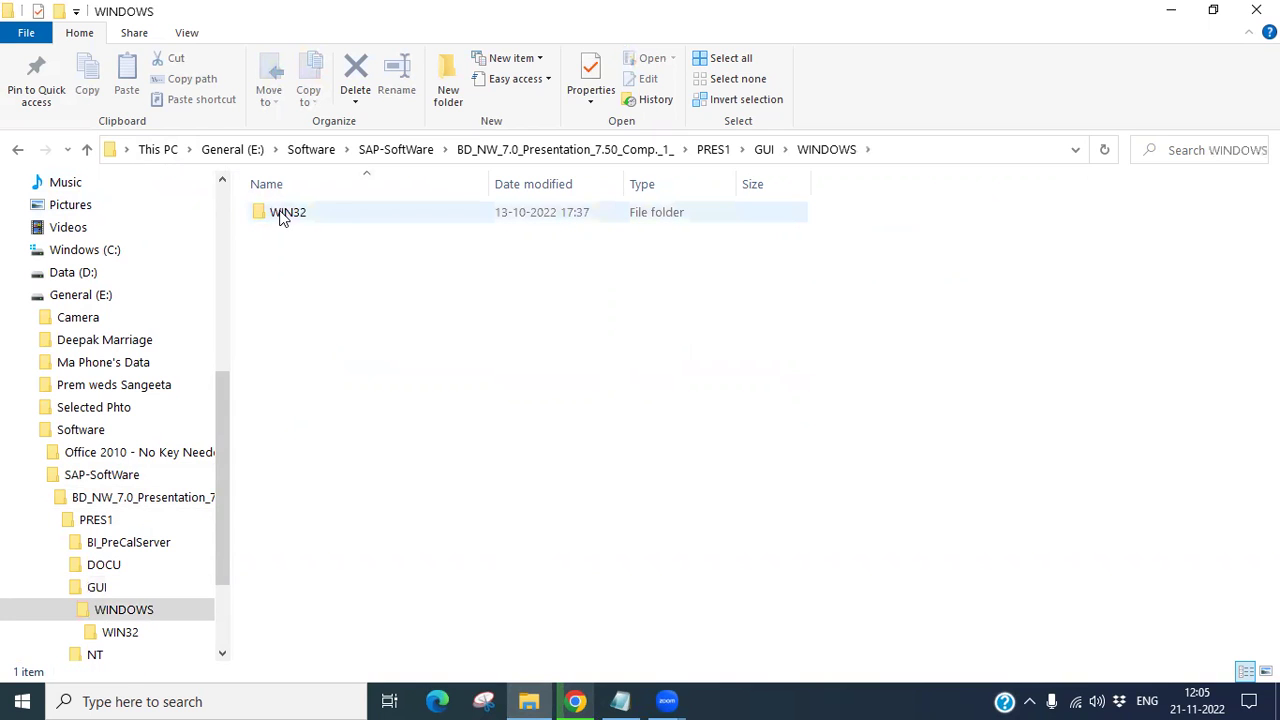
double_click(283, 216)
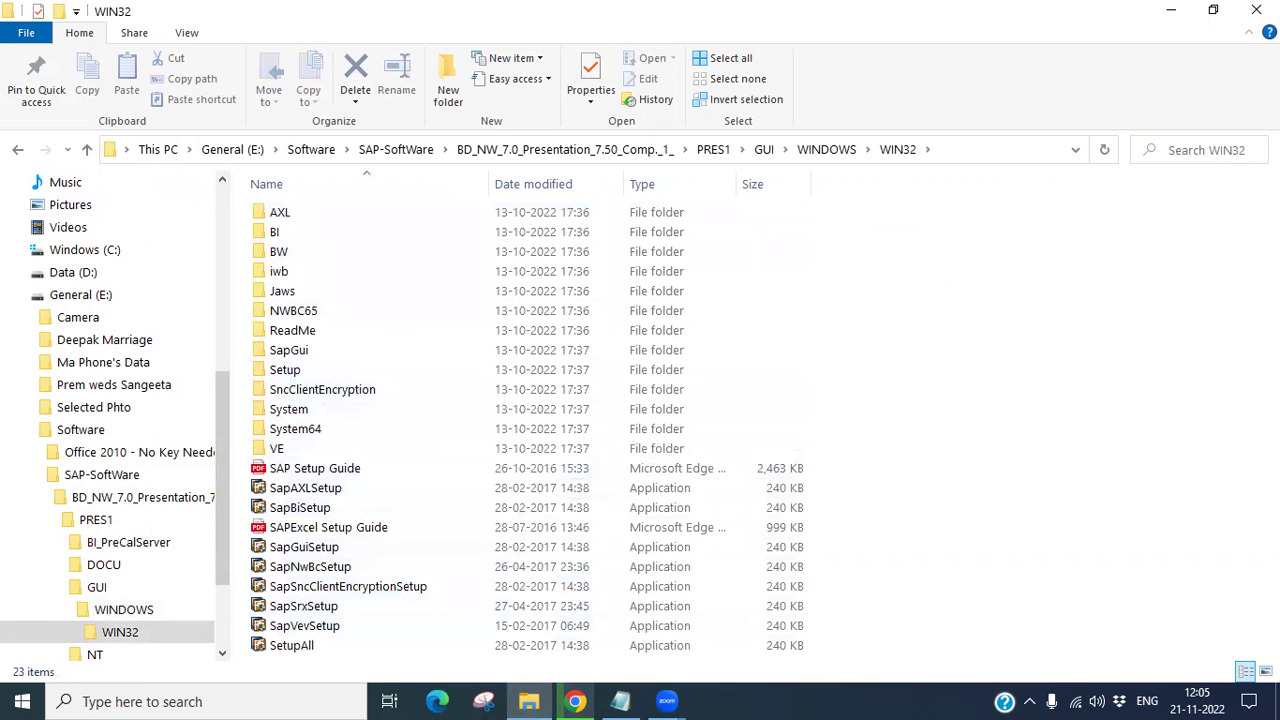
click(268, 650)
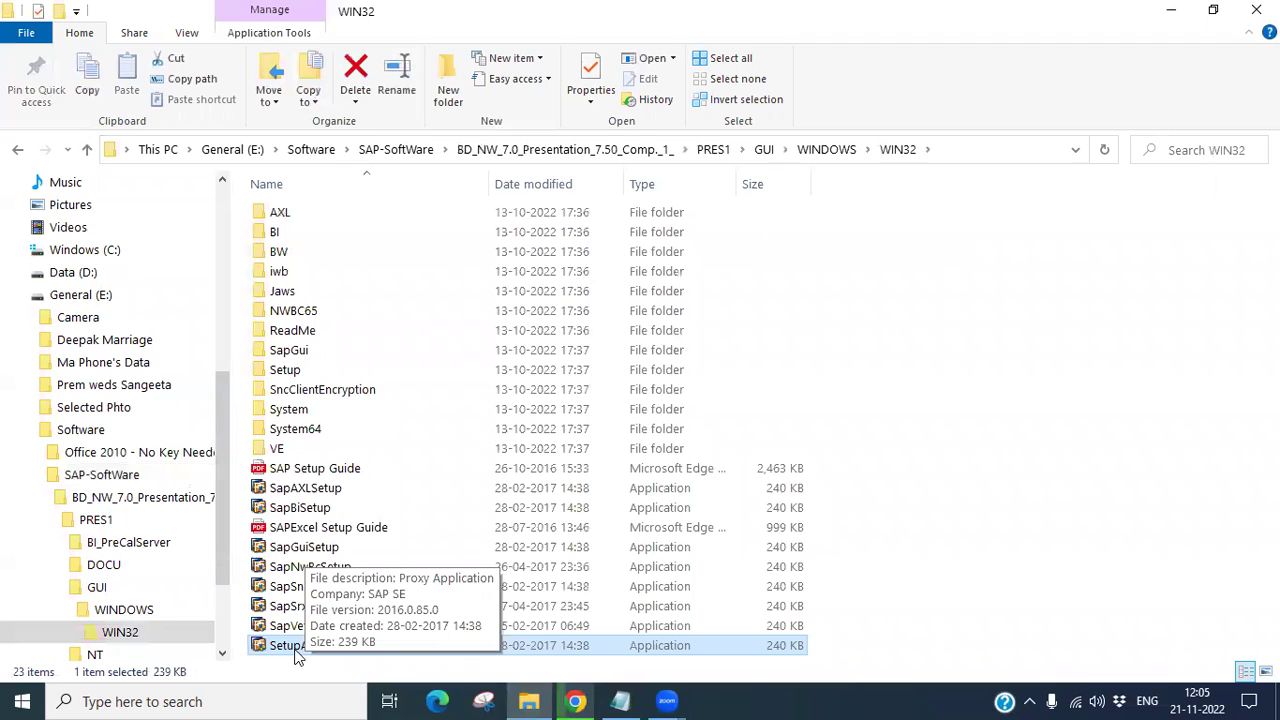
double_click(290, 652)
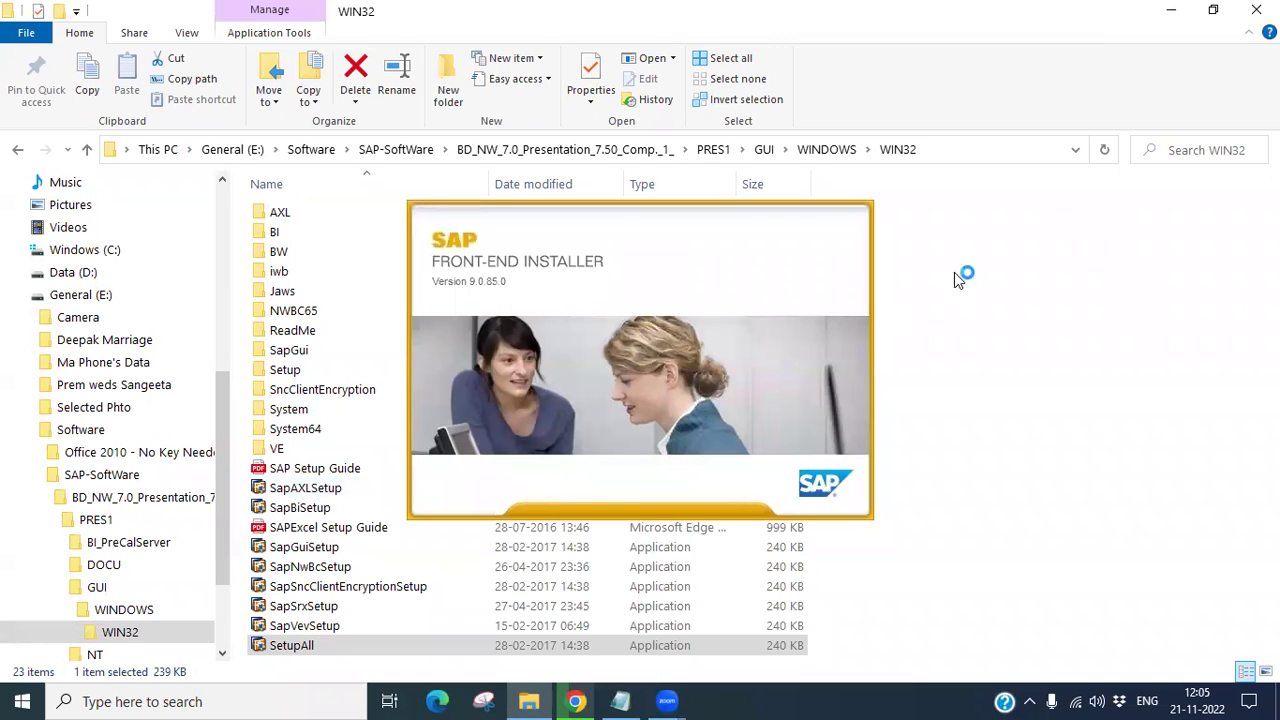
Step: Minimize Explorer and Chrome, bring the installer forward, and advance past its welcome page
click(1166, 12)
click(1159, 17)
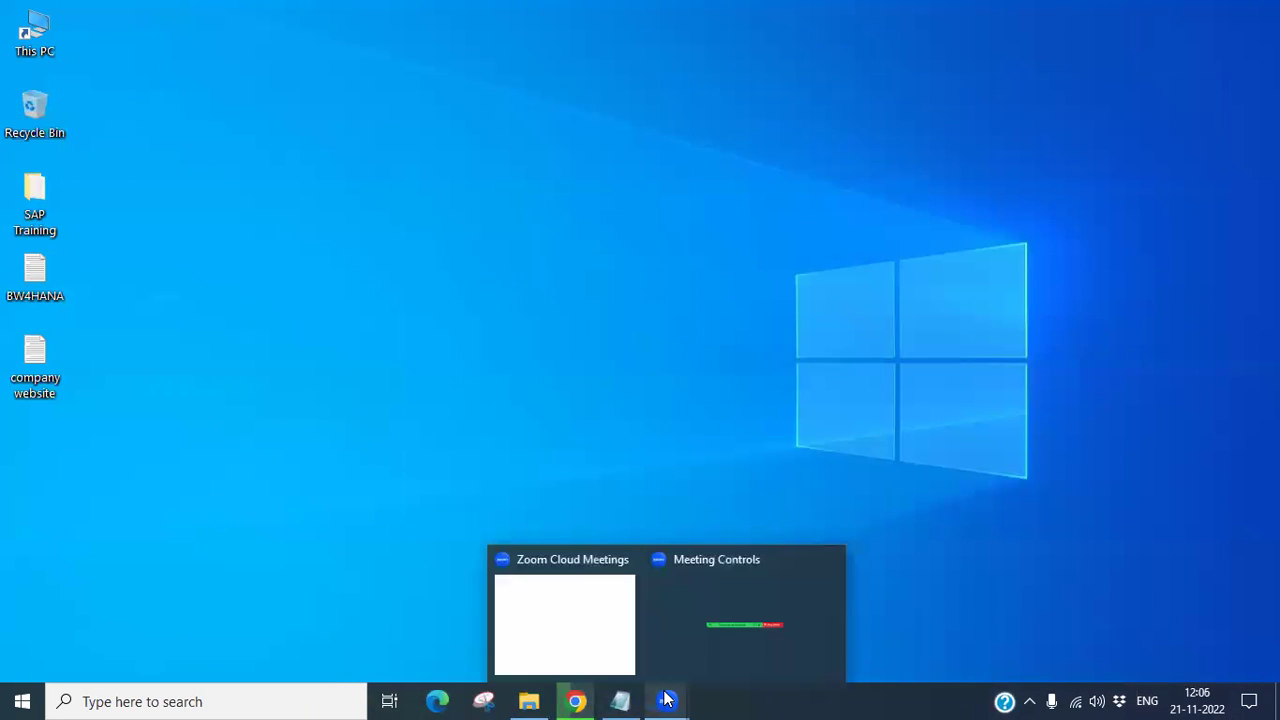
mouse_move(568, 700)
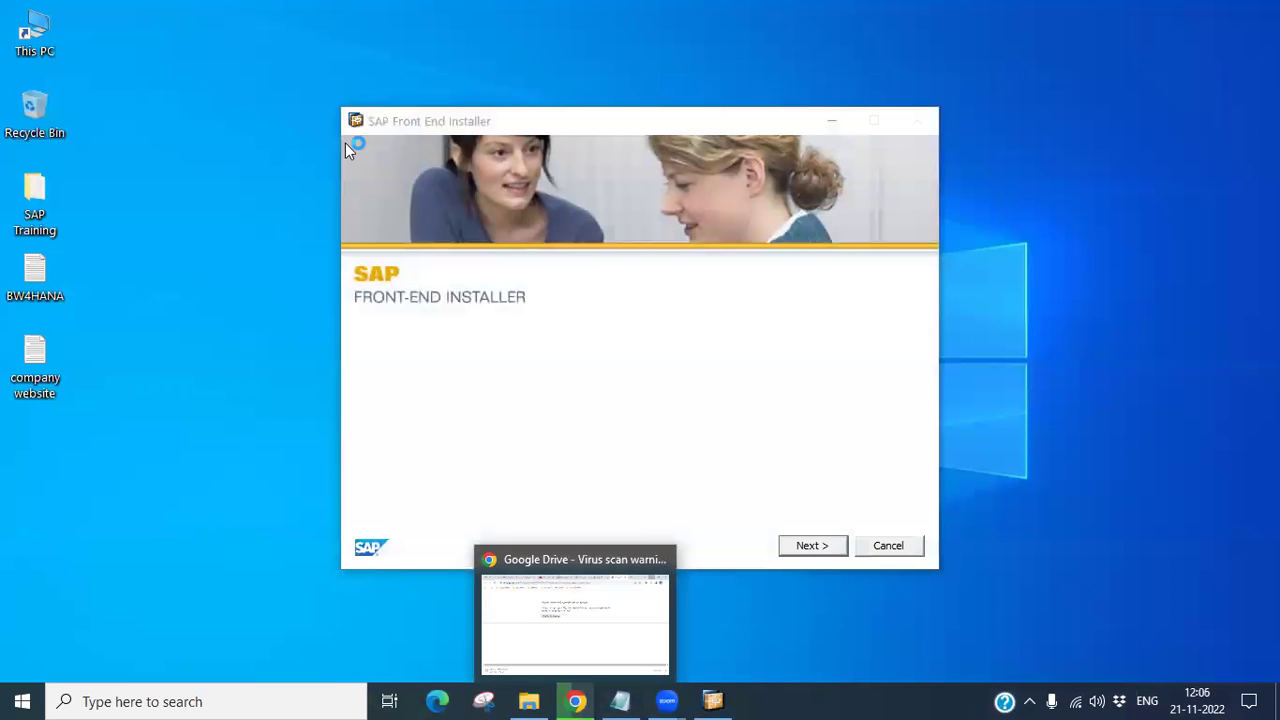
click(457, 128)
drag(457, 128, 406, 109)
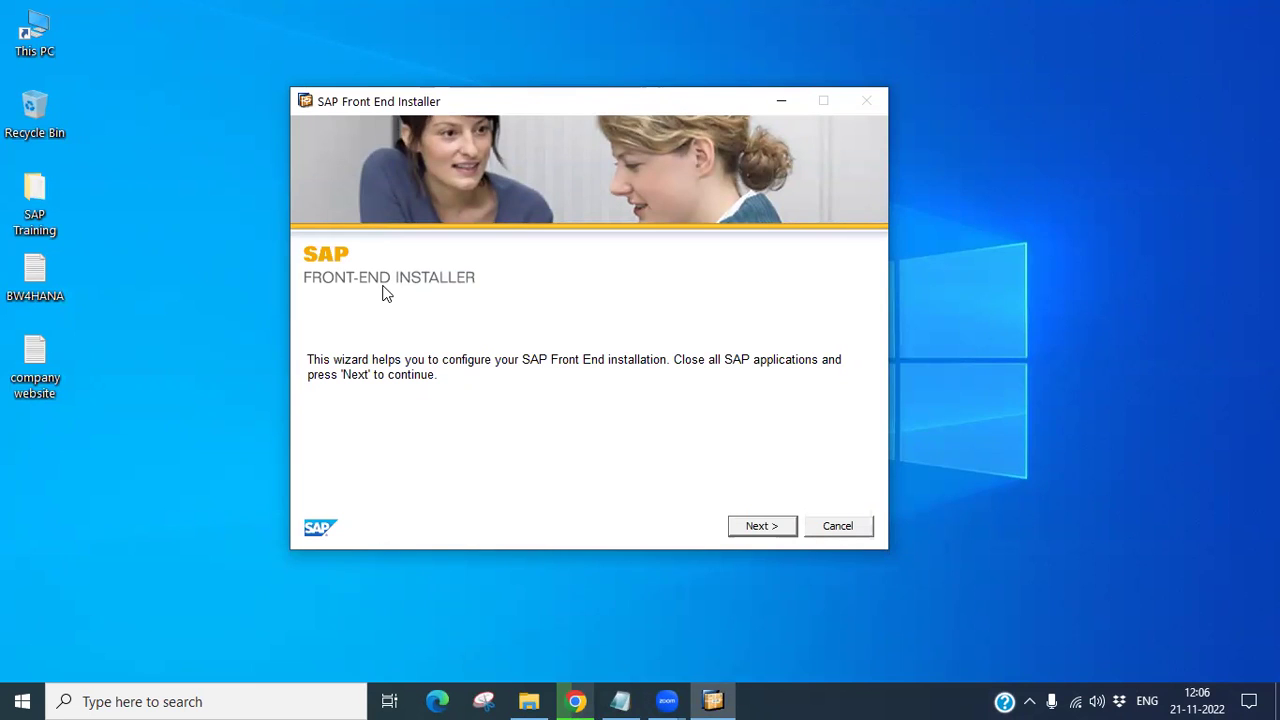
click(766, 524)
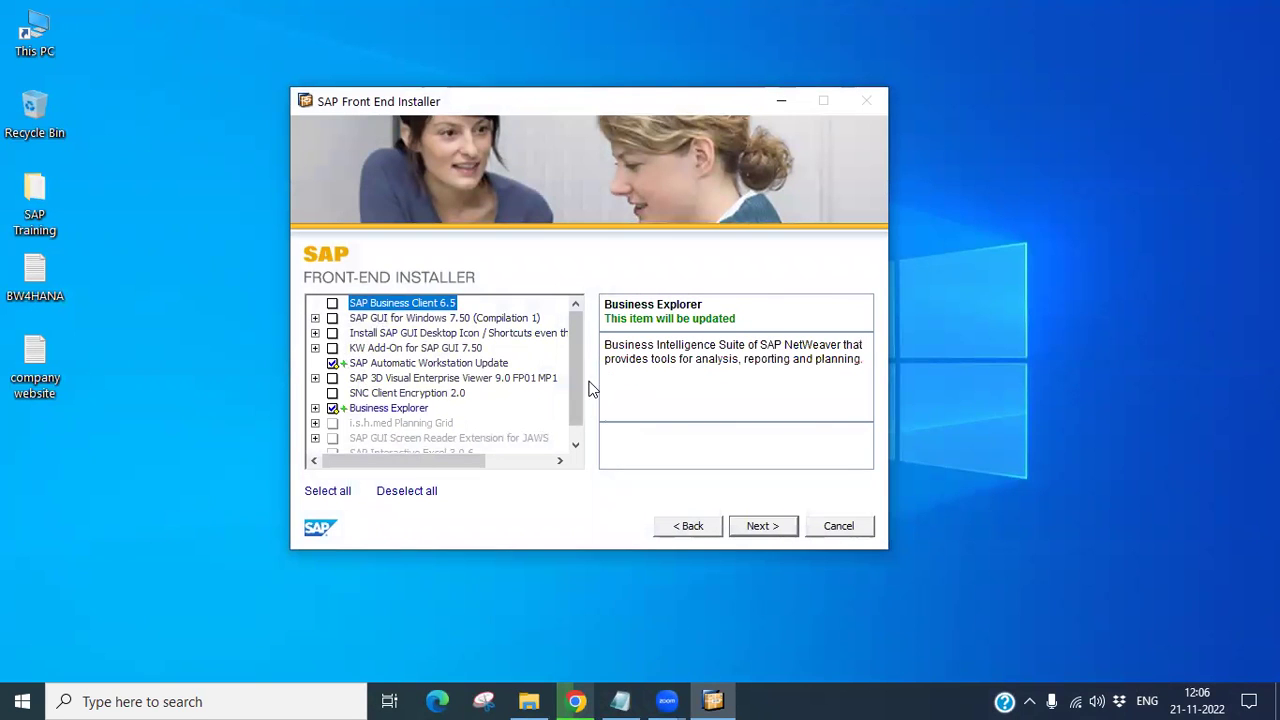
Step: Select all installer components, review the list, and continue to the Business Client 6.5 path page
drag(575, 352, 575, 409)
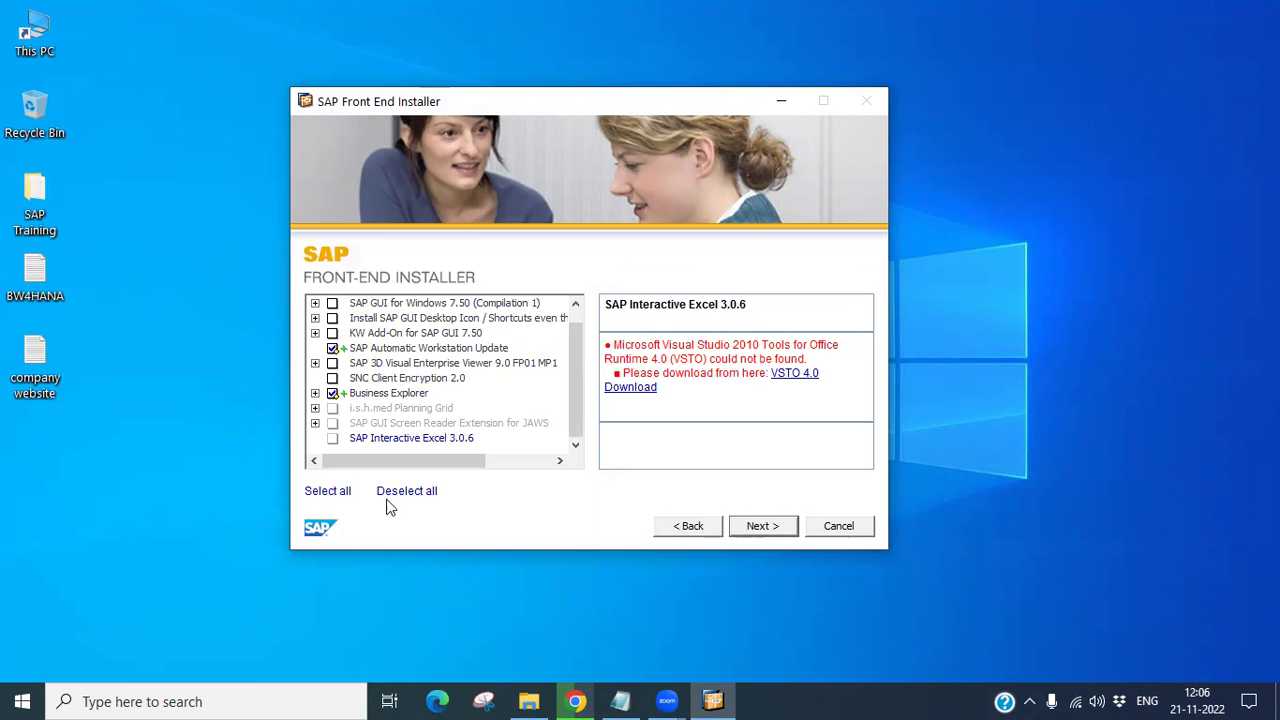
click(330, 492)
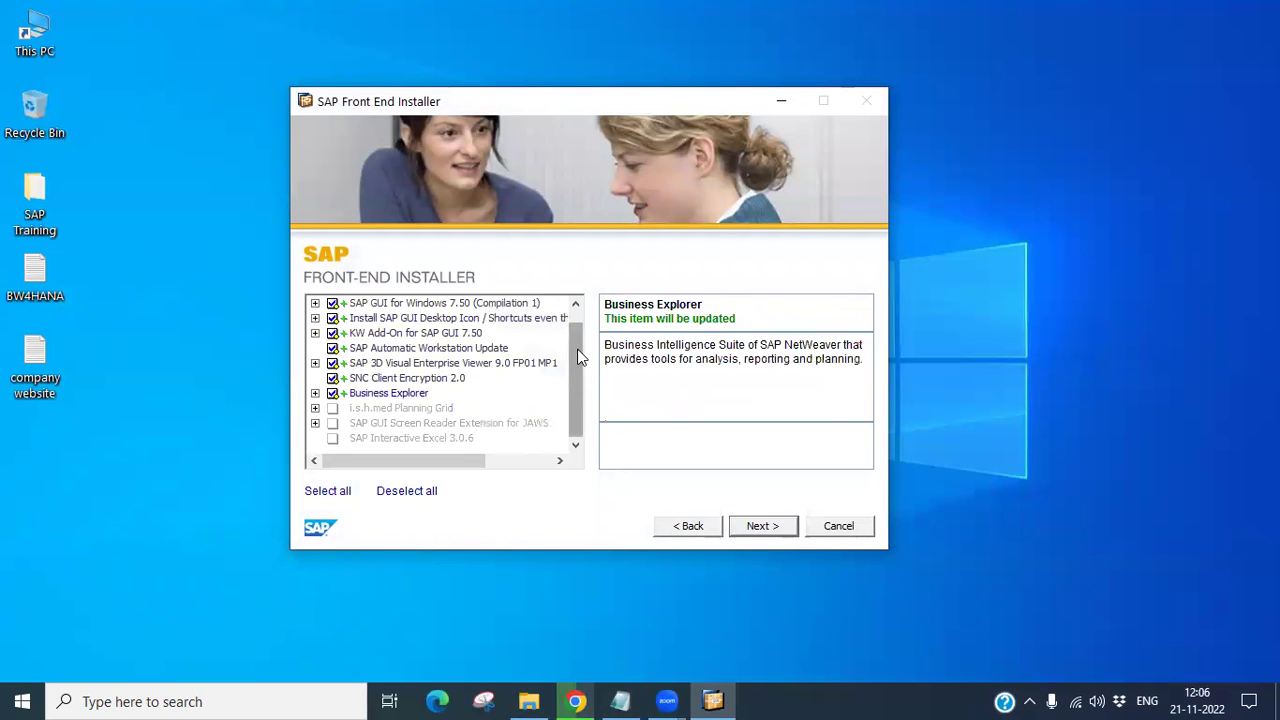
drag(577, 358, 577, 313)
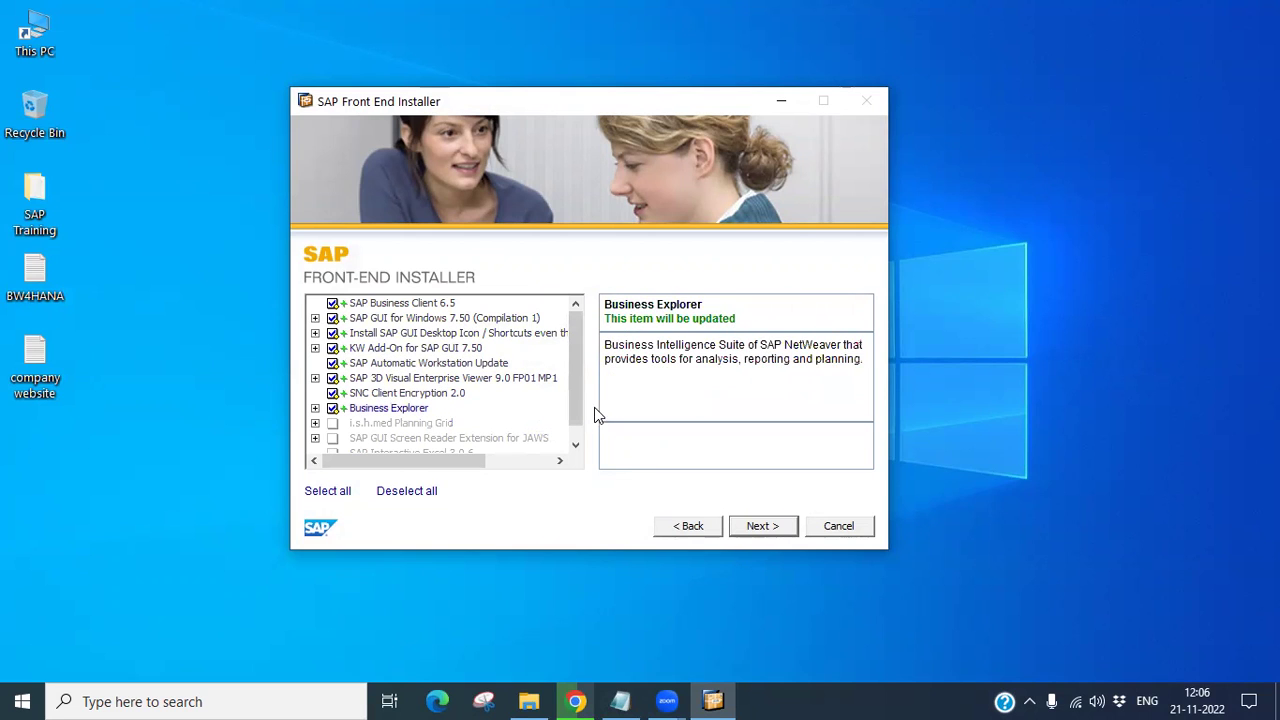
drag(576, 408, 574, 449)
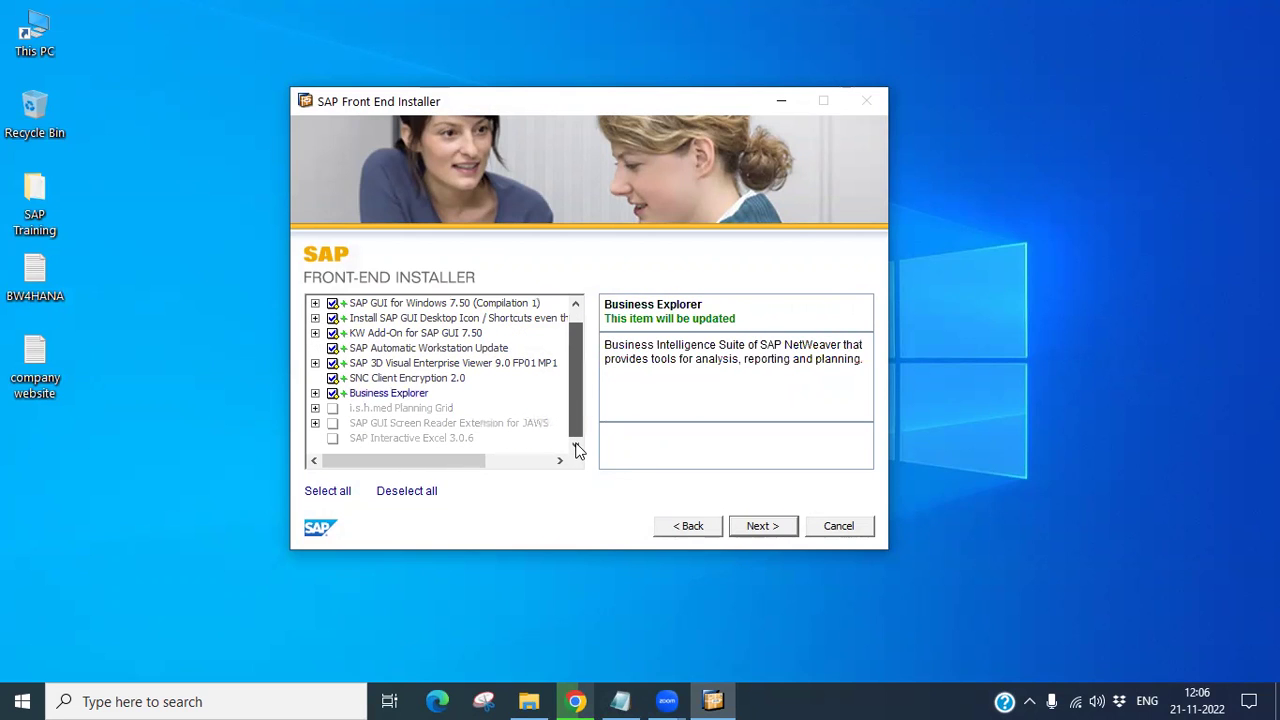
click(770, 523)
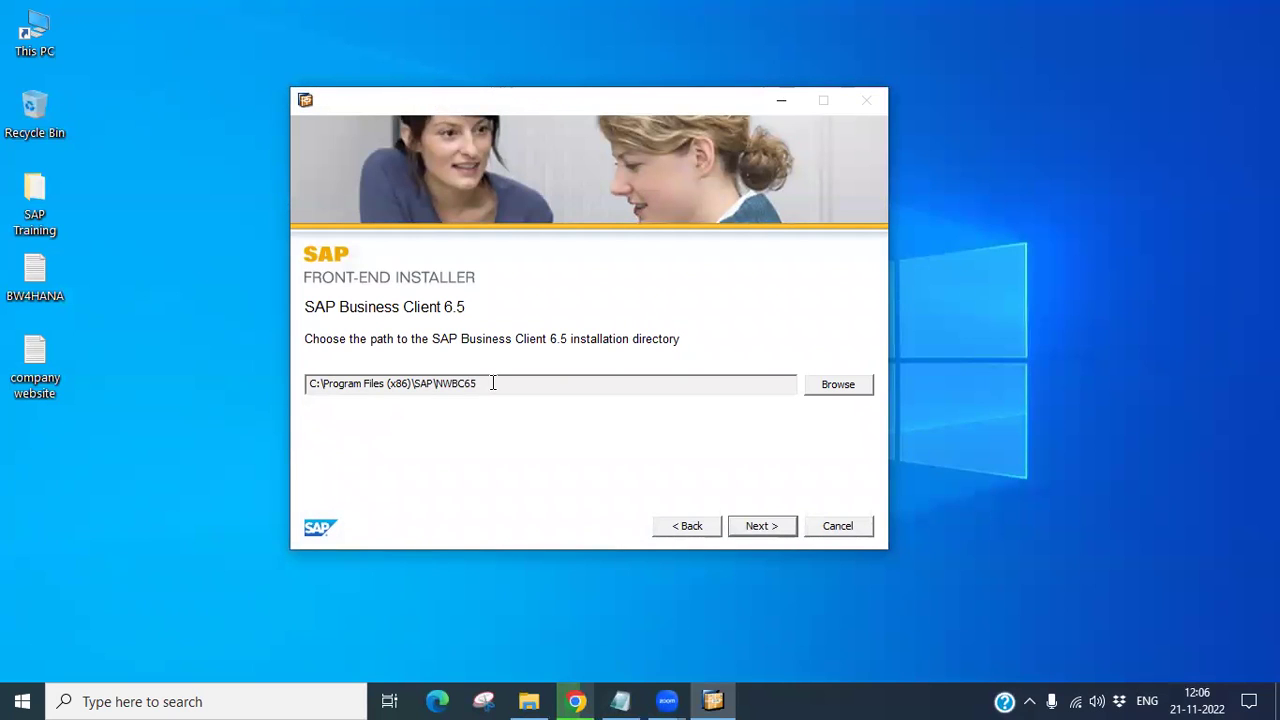
Step: Keep the default install paths for Business Client 6.5, SAP GUI 7.50 and 3D Visual Enterprise Viewer
drag(493, 383, 314, 384)
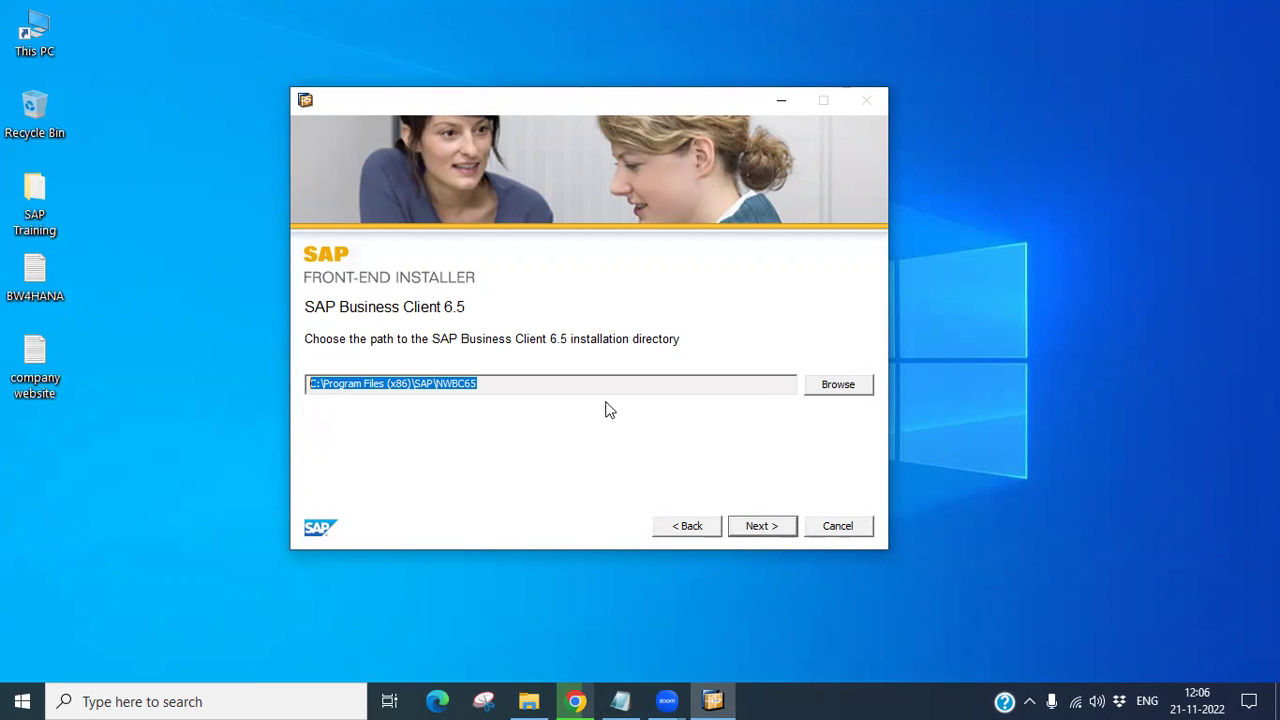
click(775, 533)
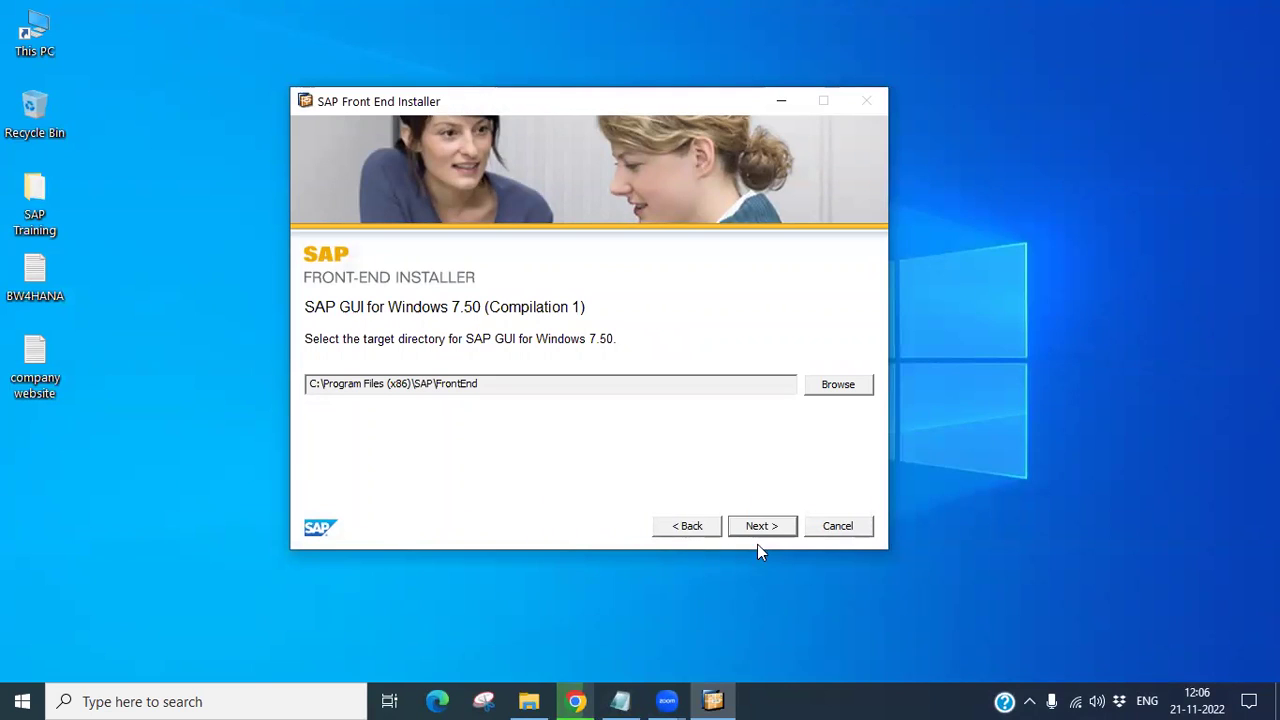
click(763, 525)
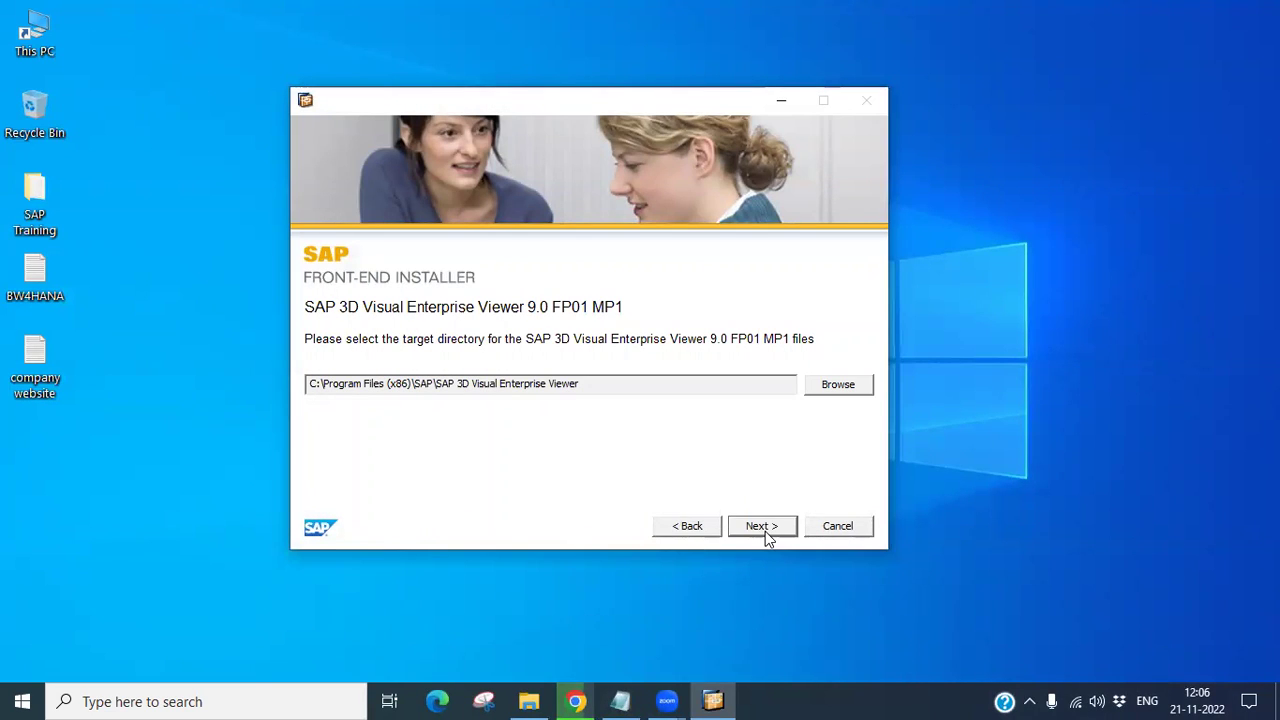
click(765, 531)
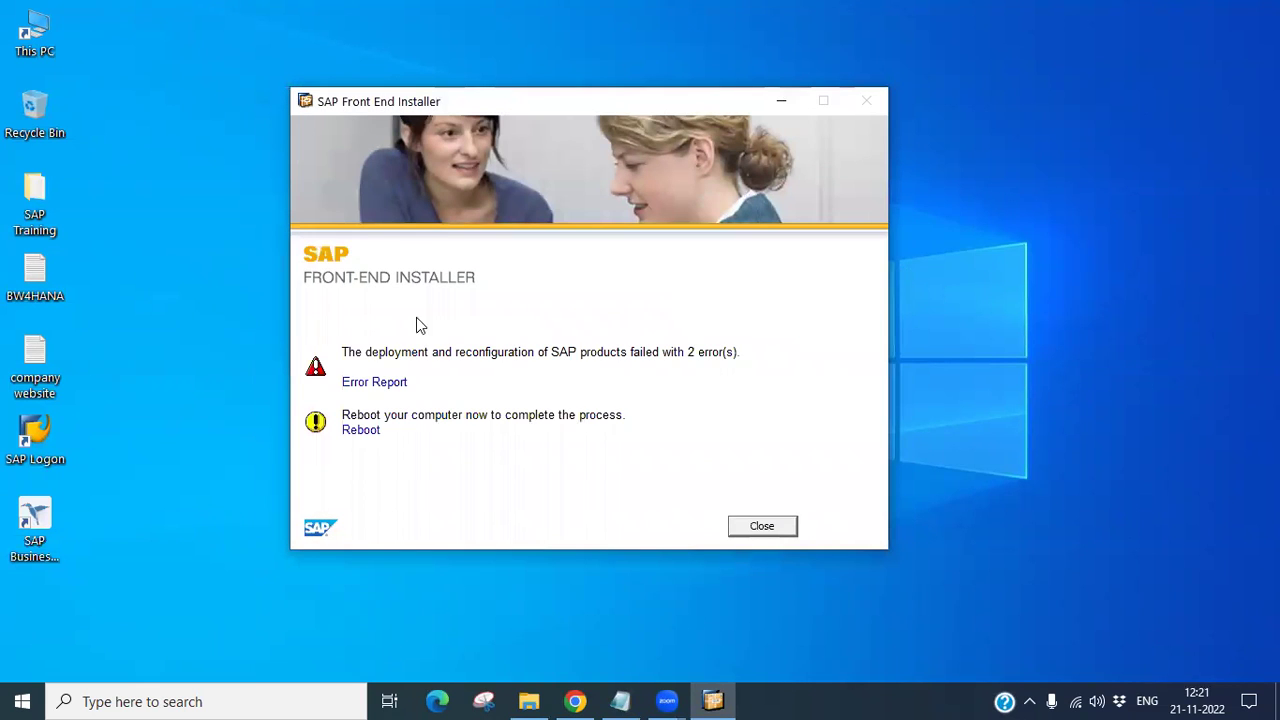
Step: Let the installation run to completion, ending with 2 errors and a reboot request
drag(476, 110, 531, 143)
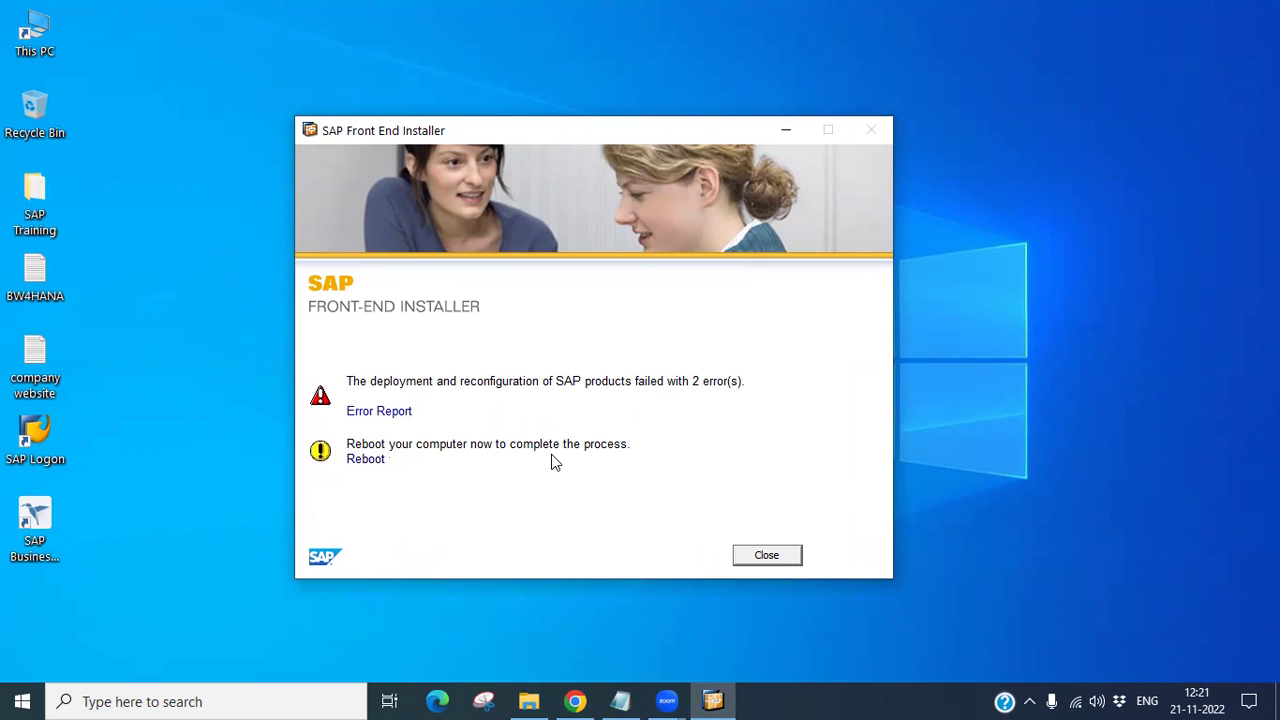
Step: Close the finished installer to reveal the SAP Logon desktop shortcut
click(767, 556)
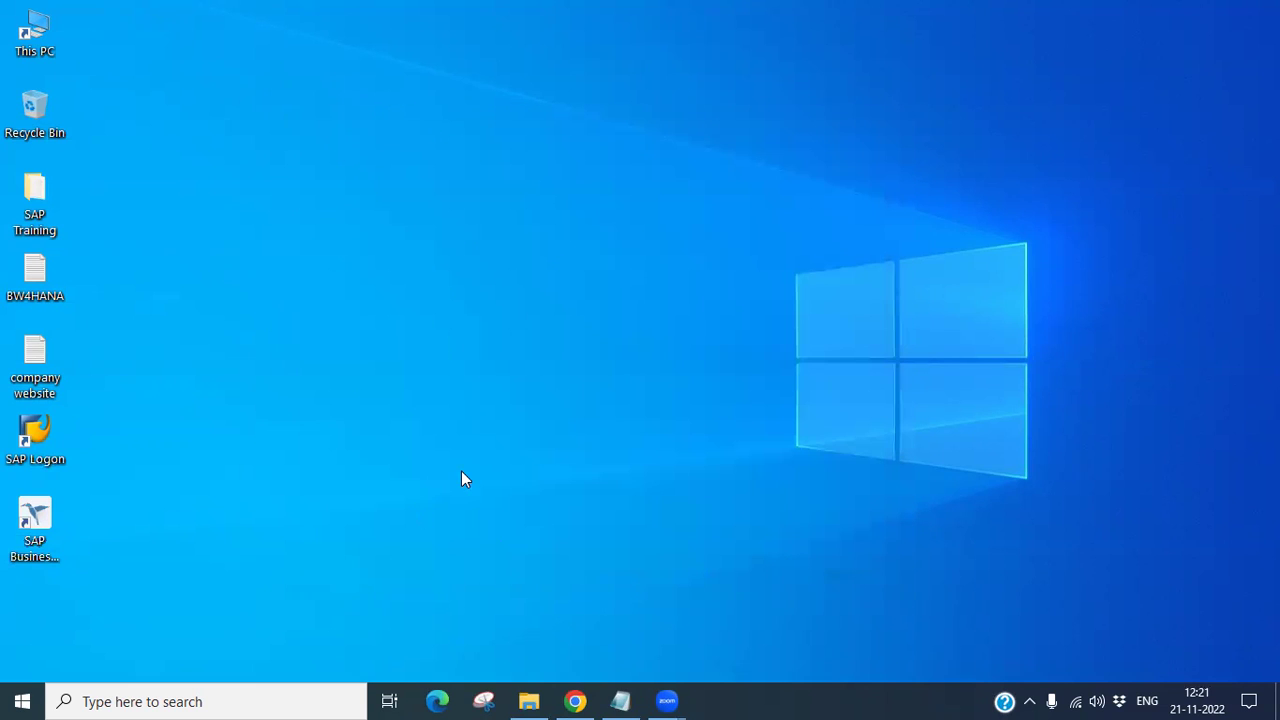
Step: Move the SAP Logon shortcut up and start it, disabling the 'Always ask' security prompt
drag(35, 440, 333, 213)
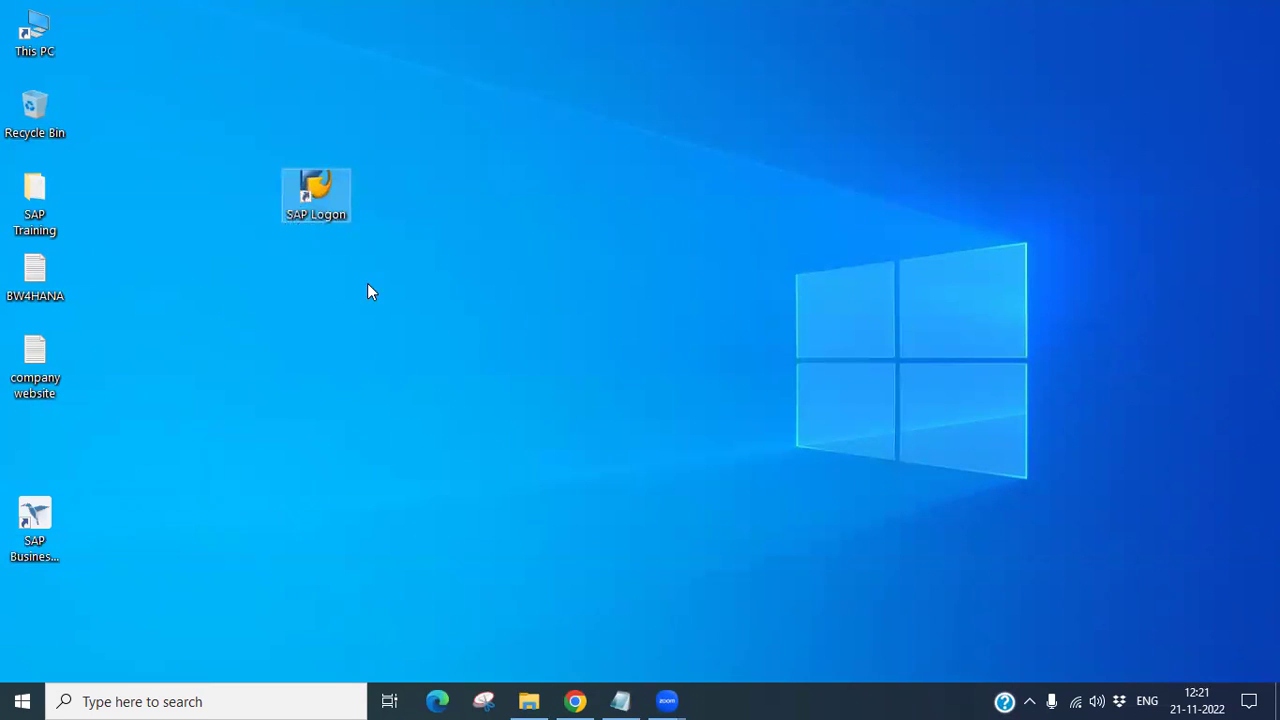
double_click(310, 208)
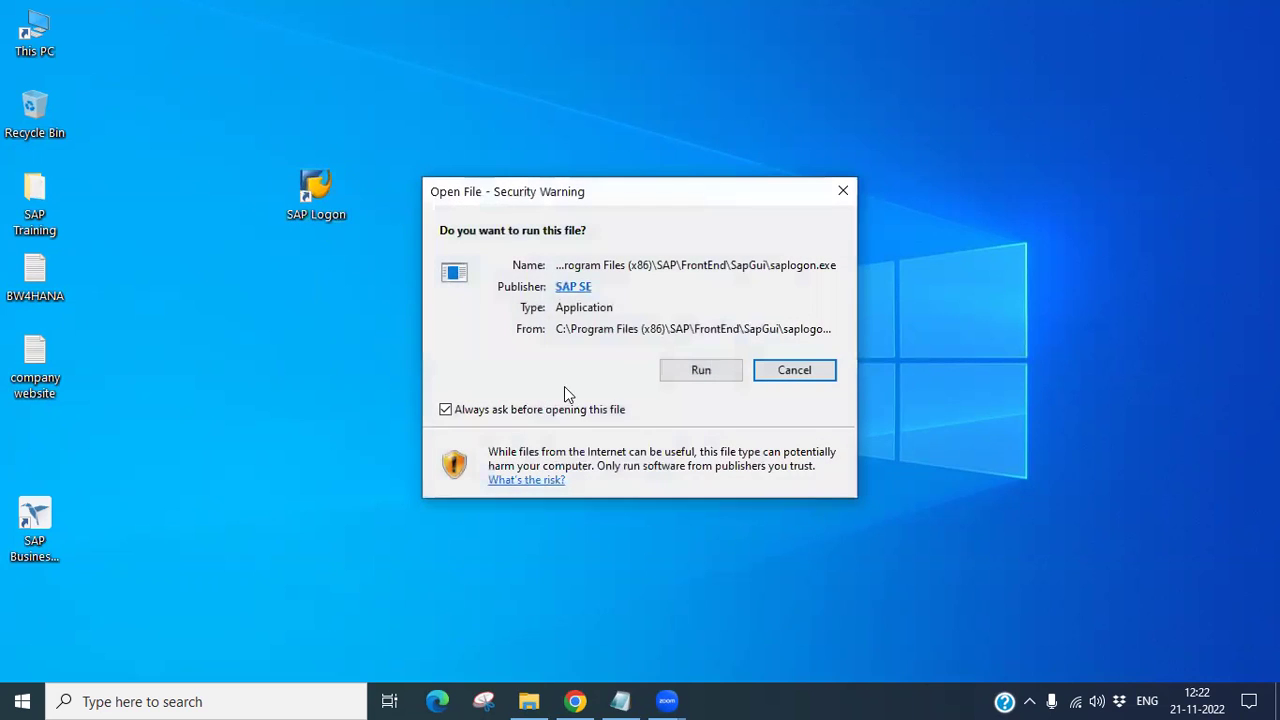
click(476, 411)
click(700, 370)
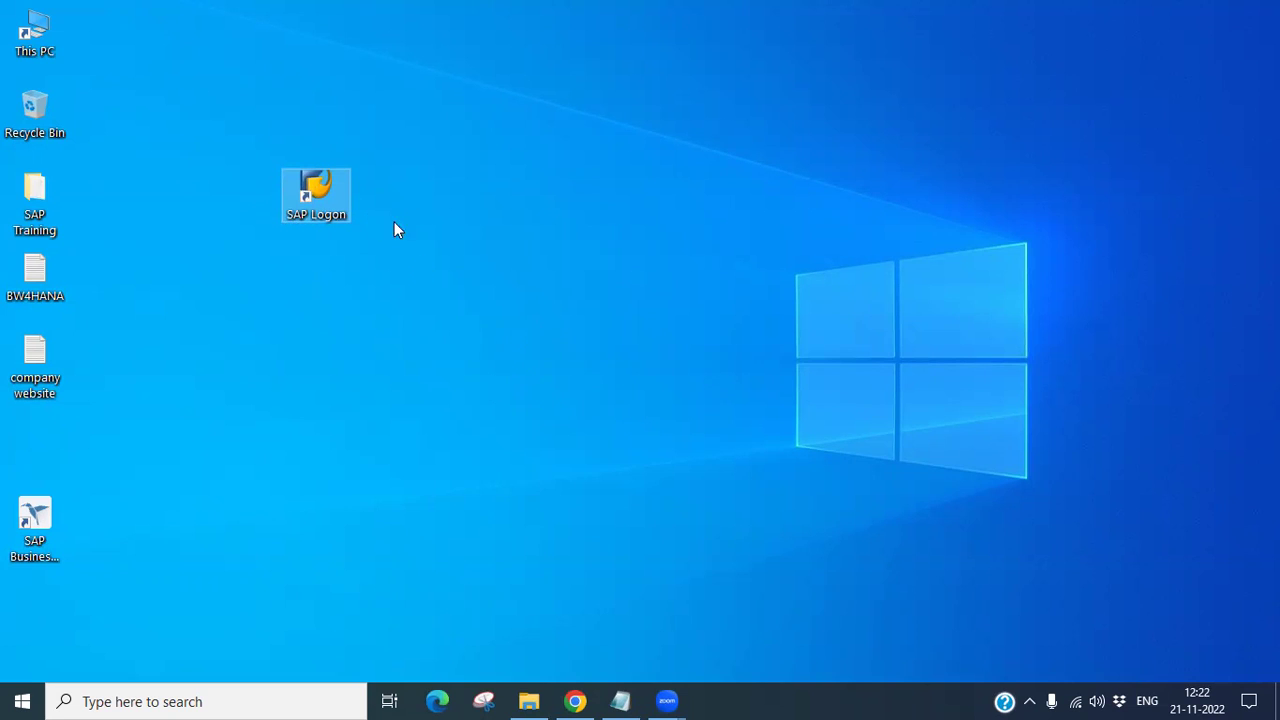
double_click(311, 210)
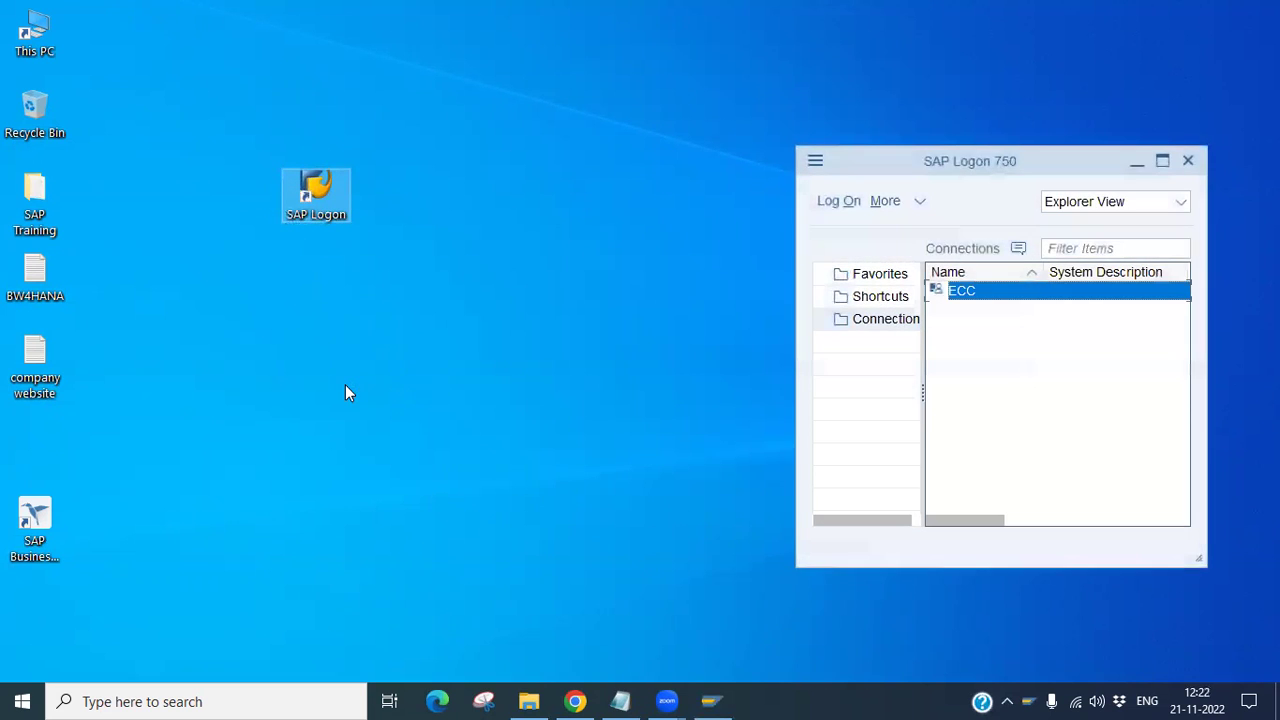
Step: Shift the SAP Logon window left, maximize and restore it, then widen it for more columns
drag(892, 174, 514, 154)
click(780, 149)
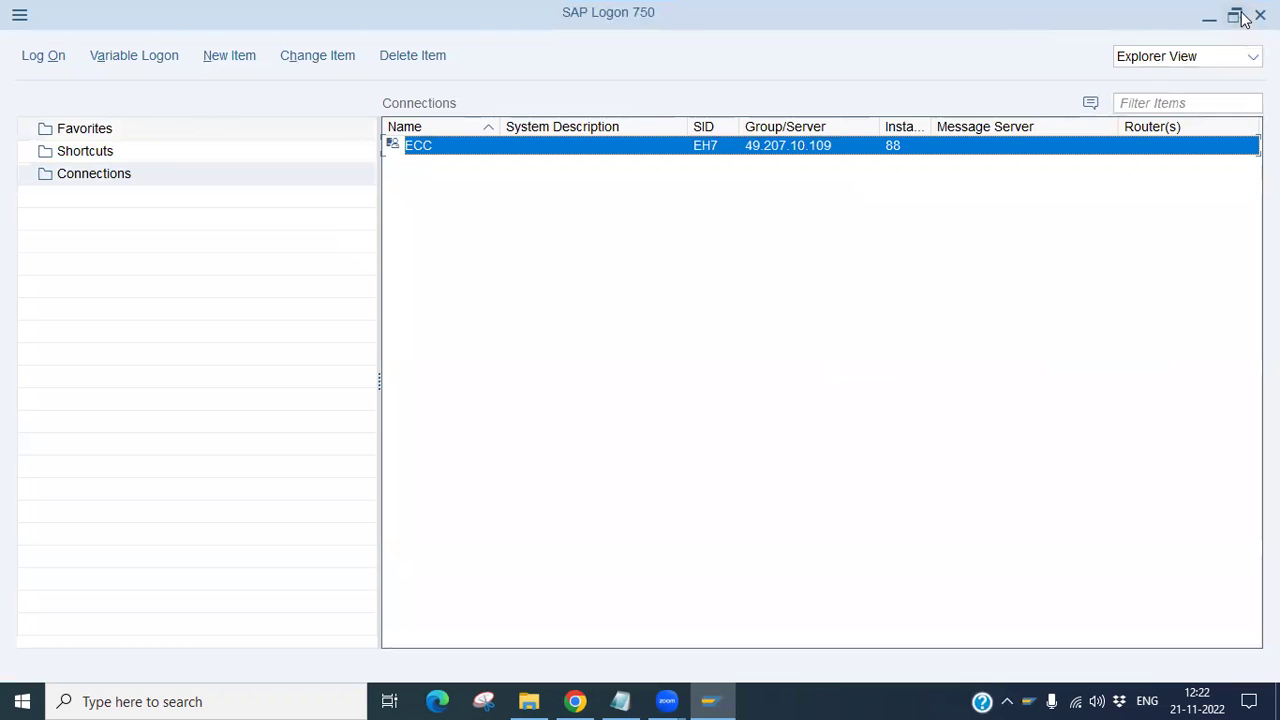
click(1238, 17)
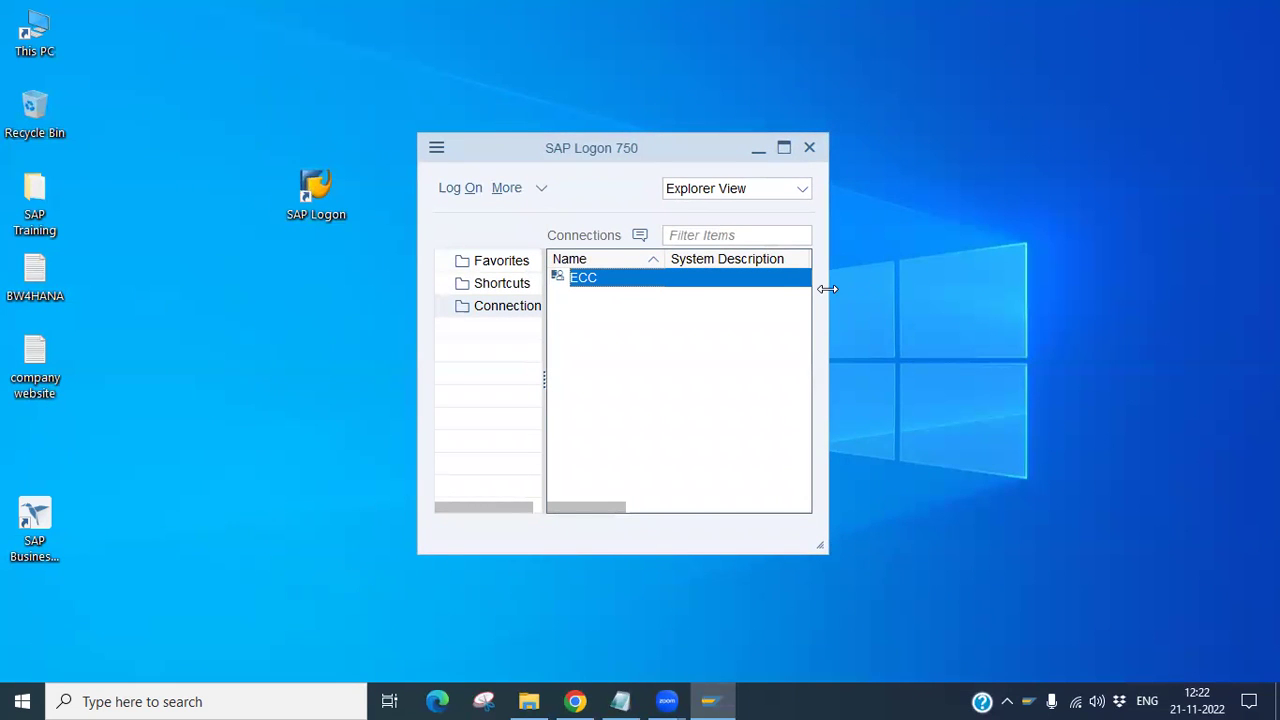
drag(827, 289, 952, 289)
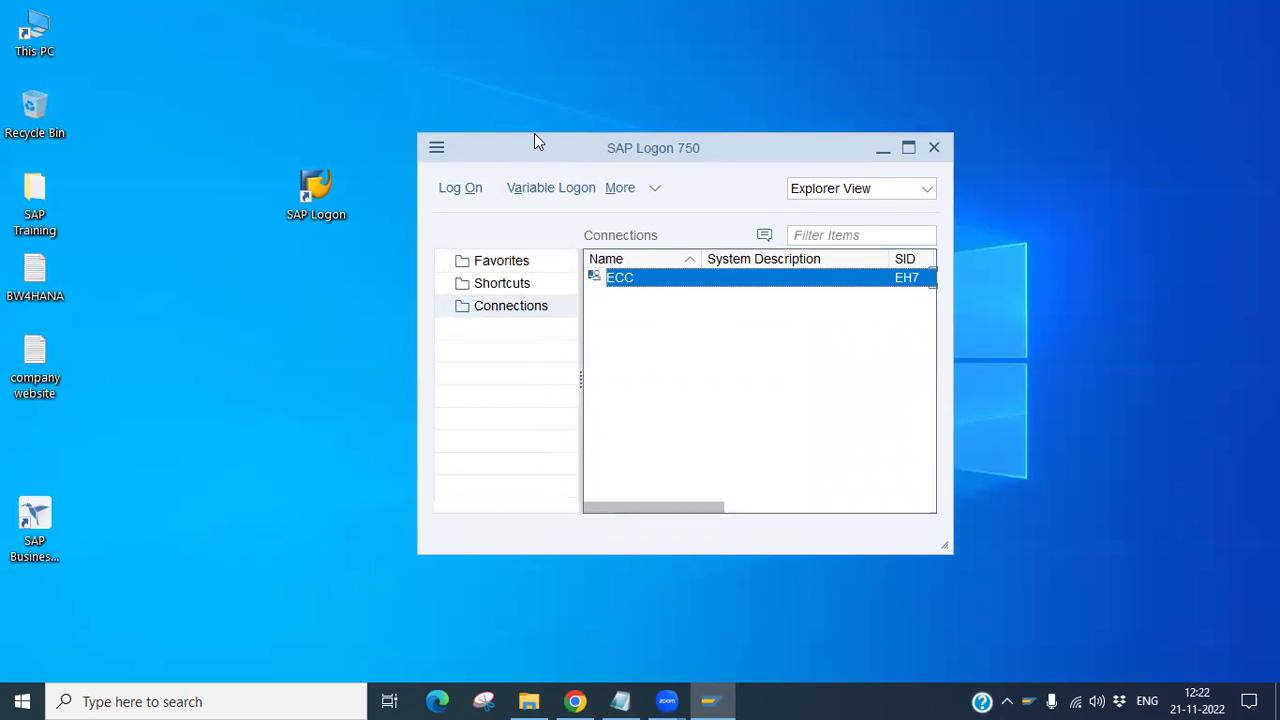
Step: Open SAP GUI Options from the SAP Logon menu and drop down the Theme list
drag(534, 134, 496, 130)
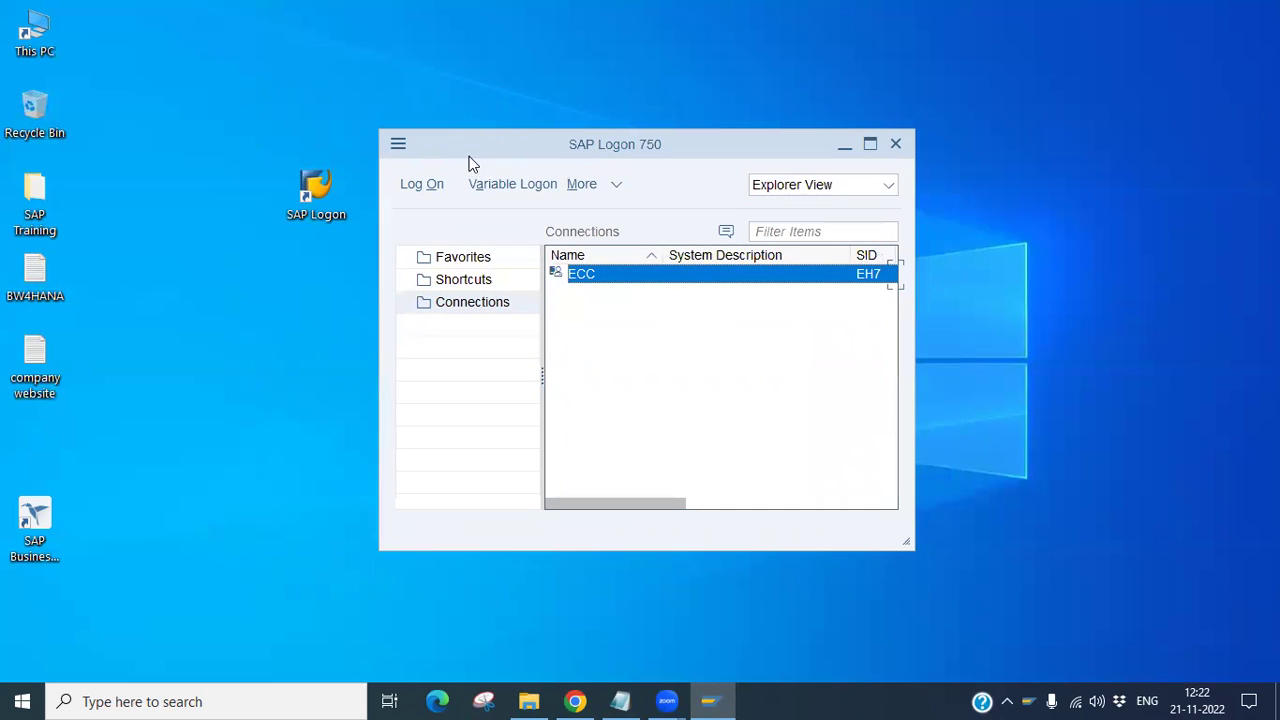
click(399, 145)
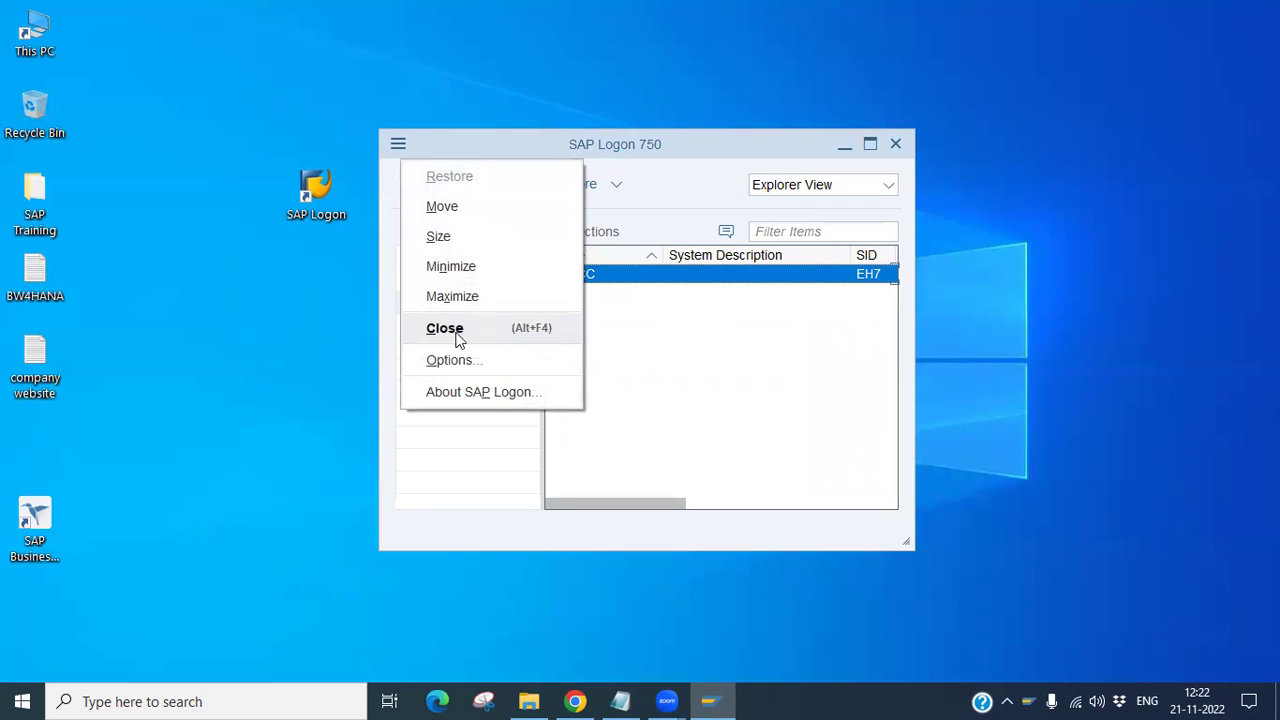
click(467, 367)
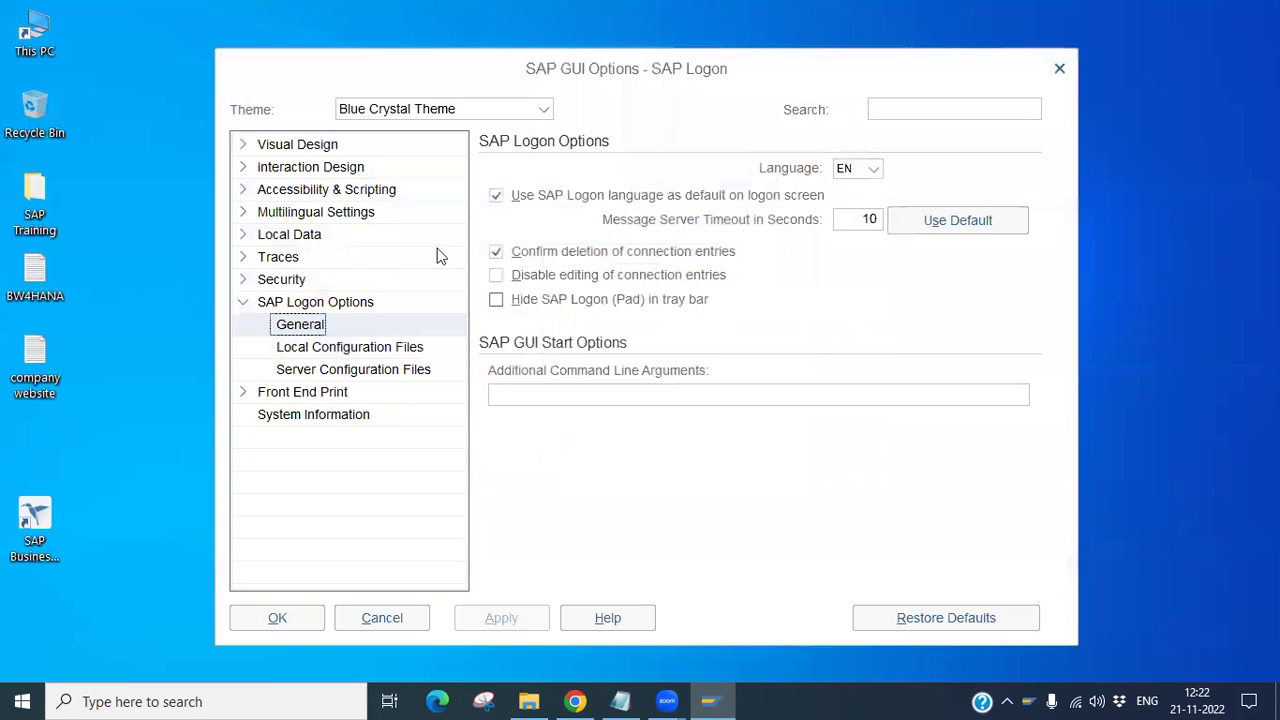
drag(281, 75, 274, 115)
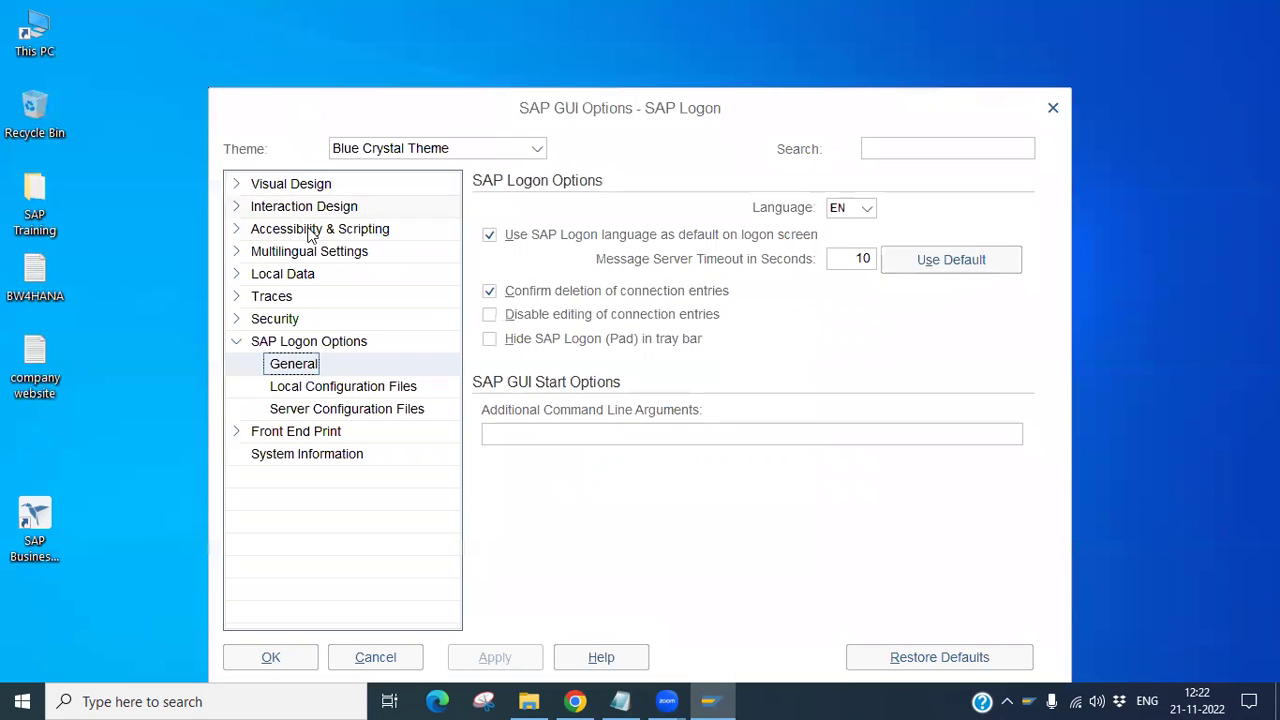
click(537, 149)
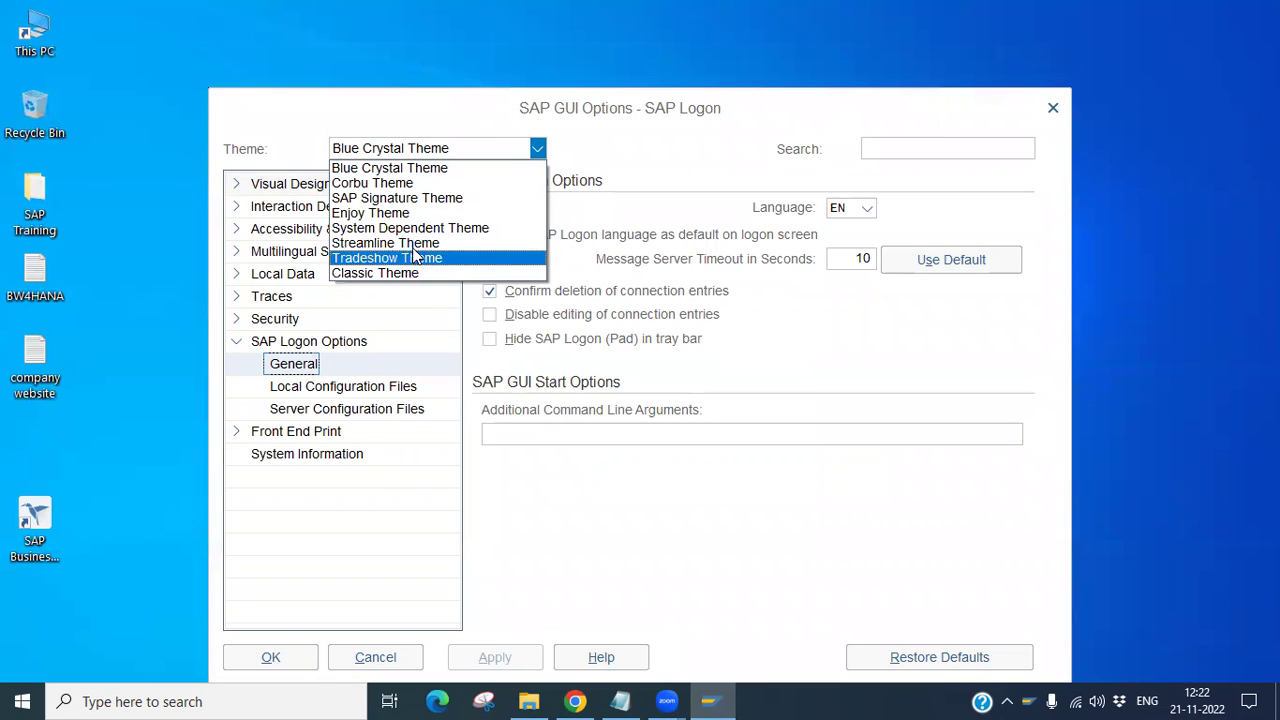
Step: Switch the theme to SAP Signature Theme and review its colour and font settings
click(437, 201)
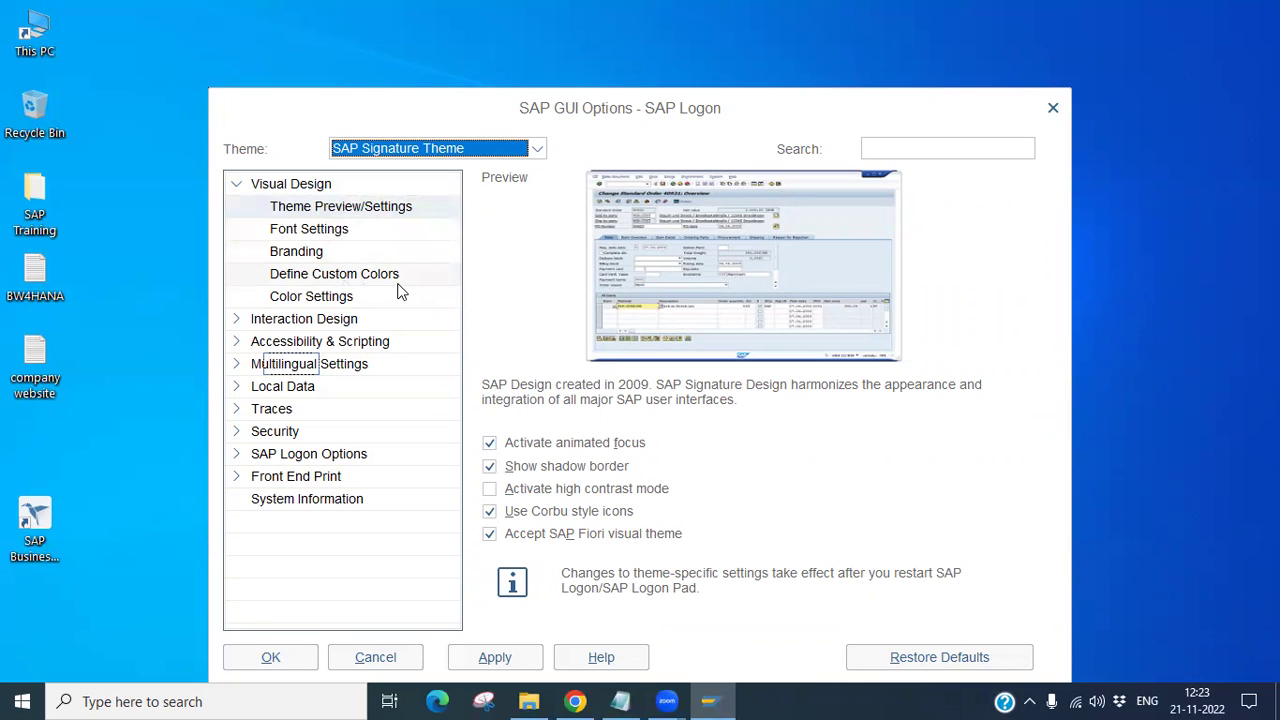
click(334, 298)
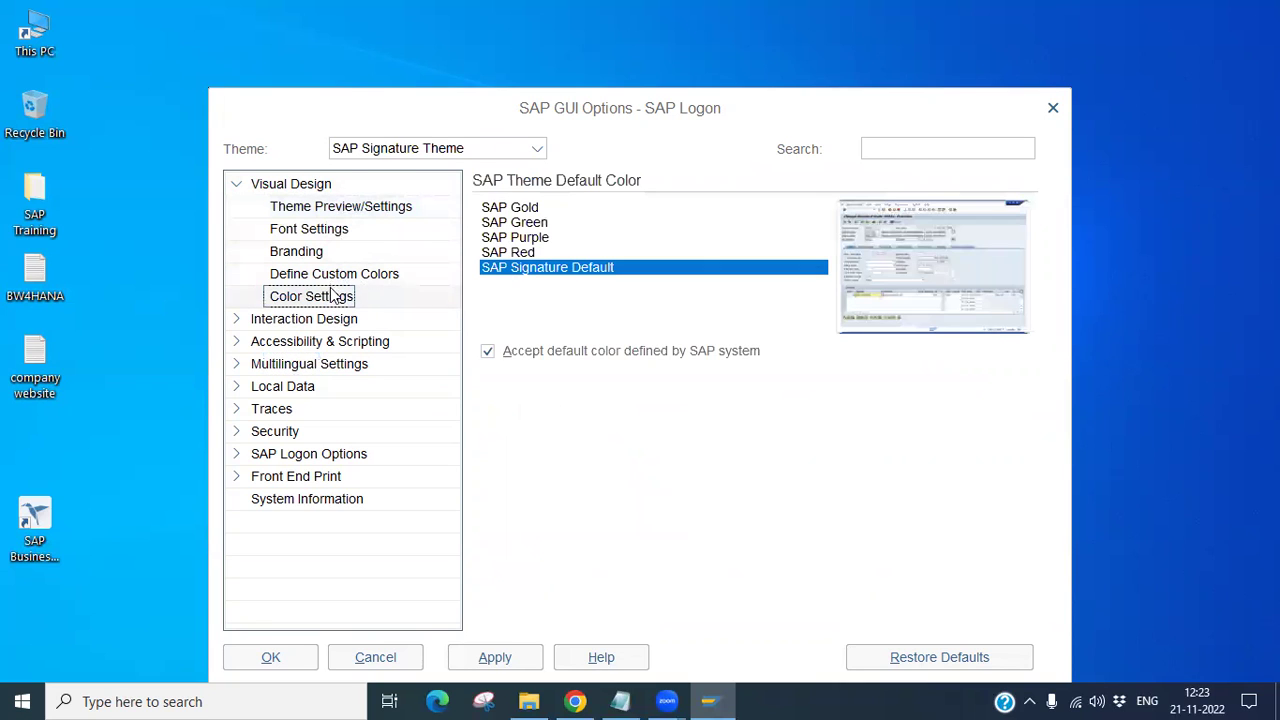
click(322, 229)
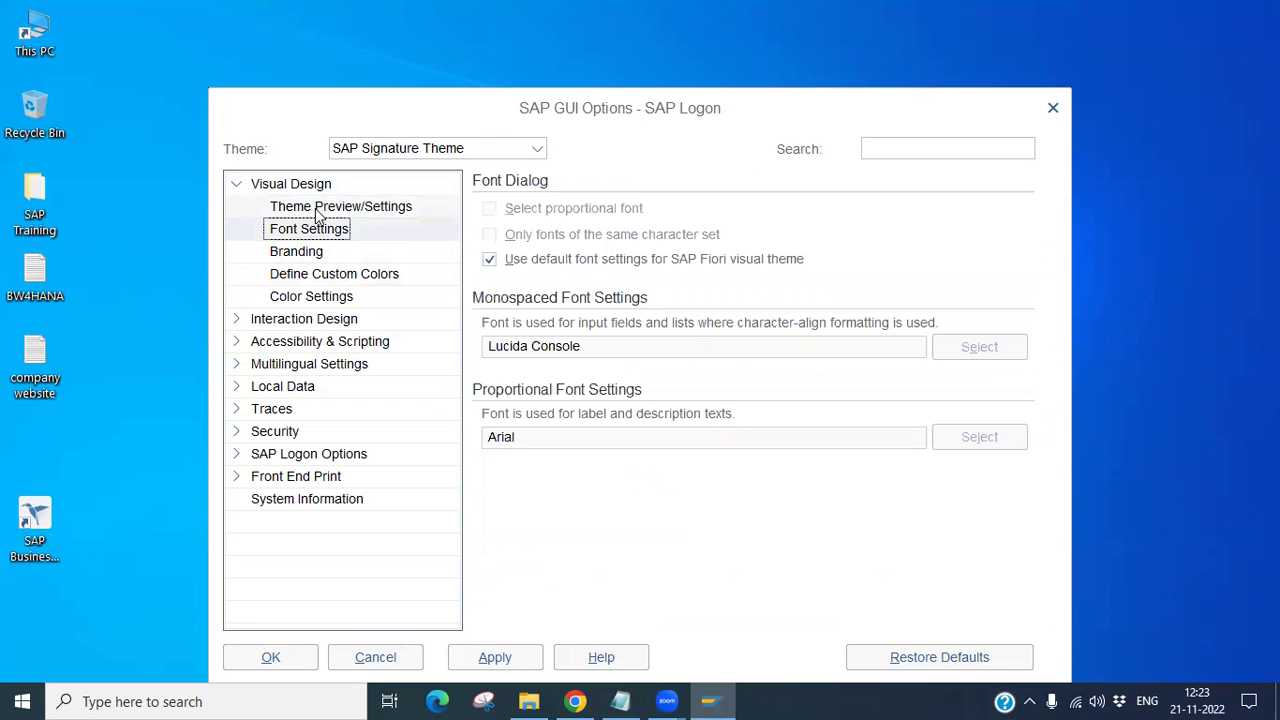
click(318, 210)
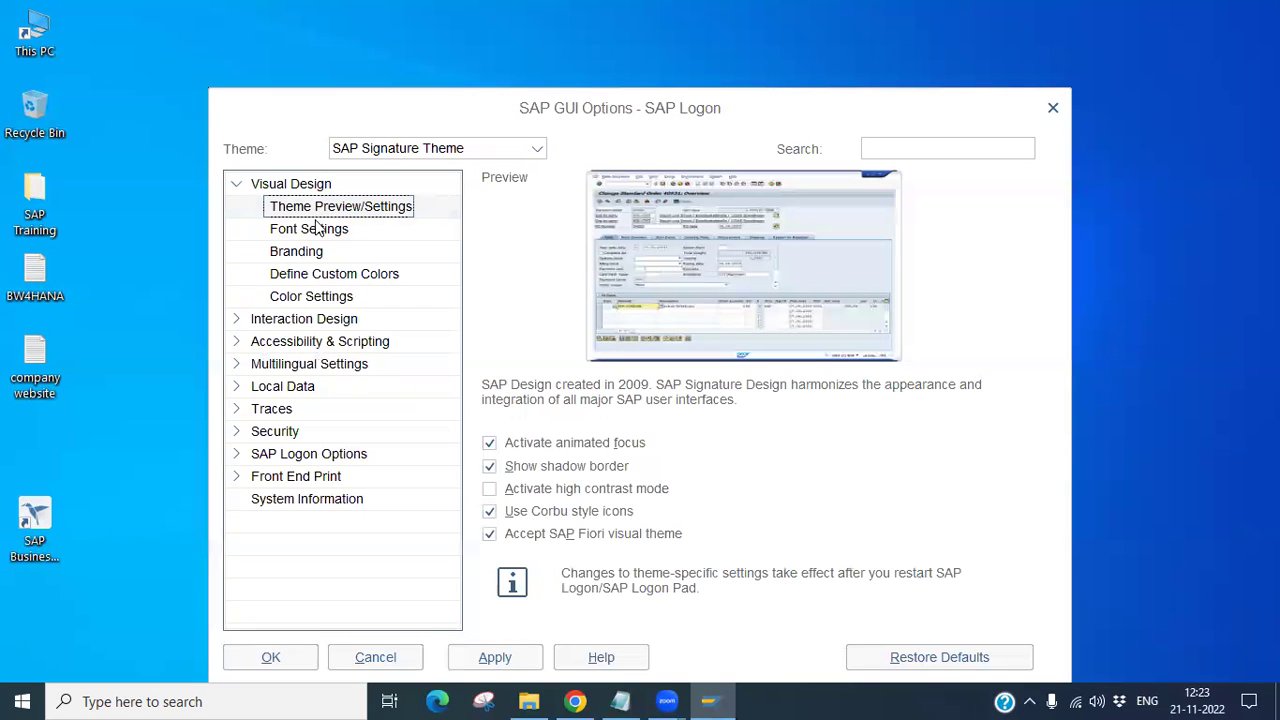
click(318, 232)
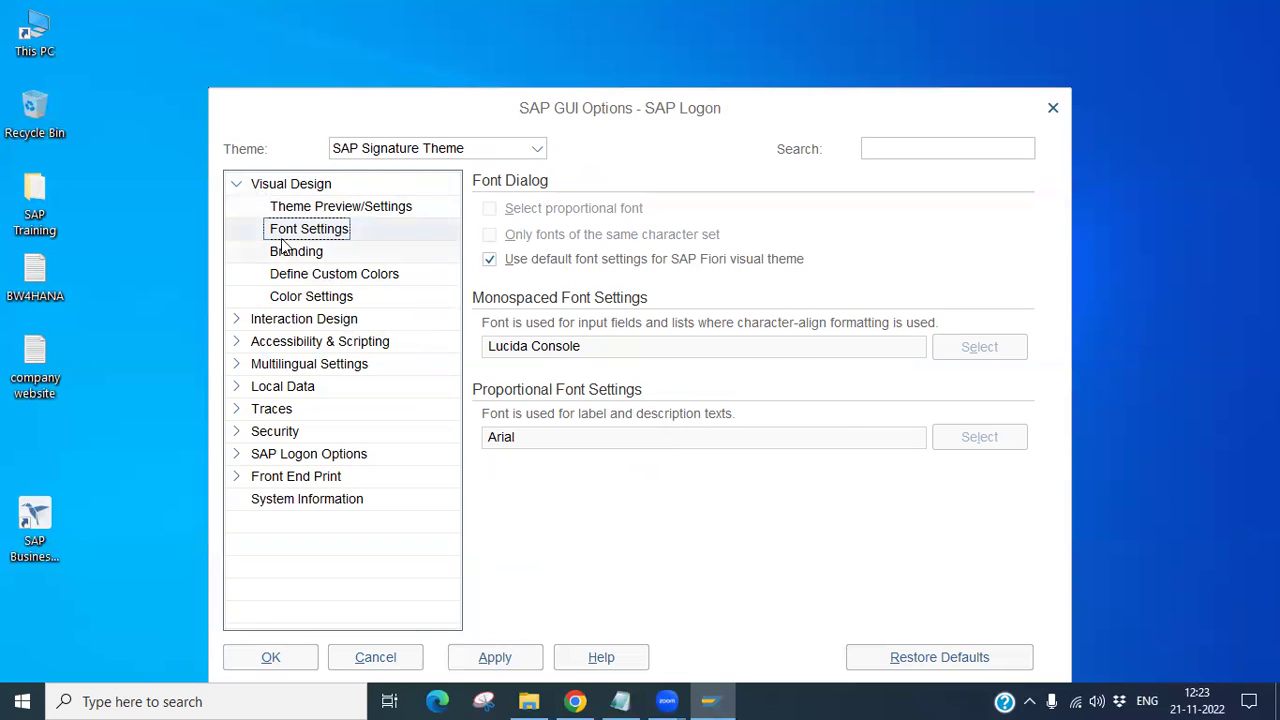
Step: Glance at the Interaction Design options, then apply the theme and close the options with OK
click(237, 188)
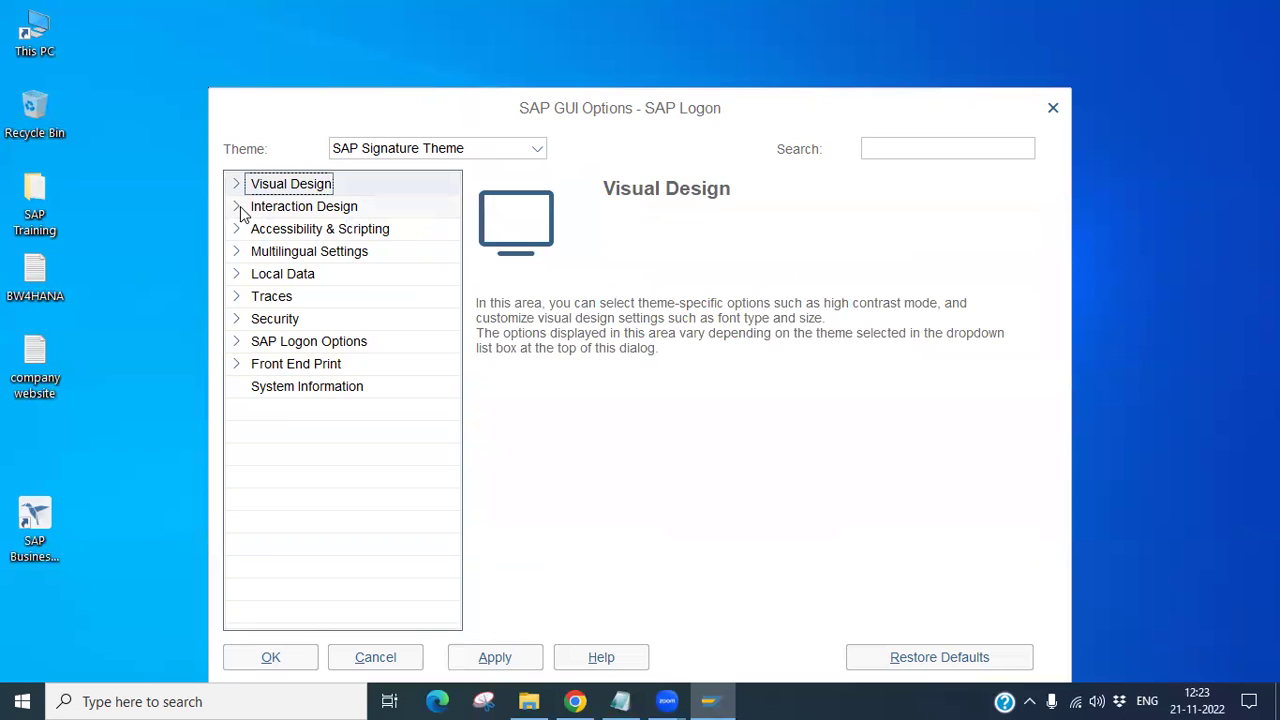
click(230, 213)
click(230, 210)
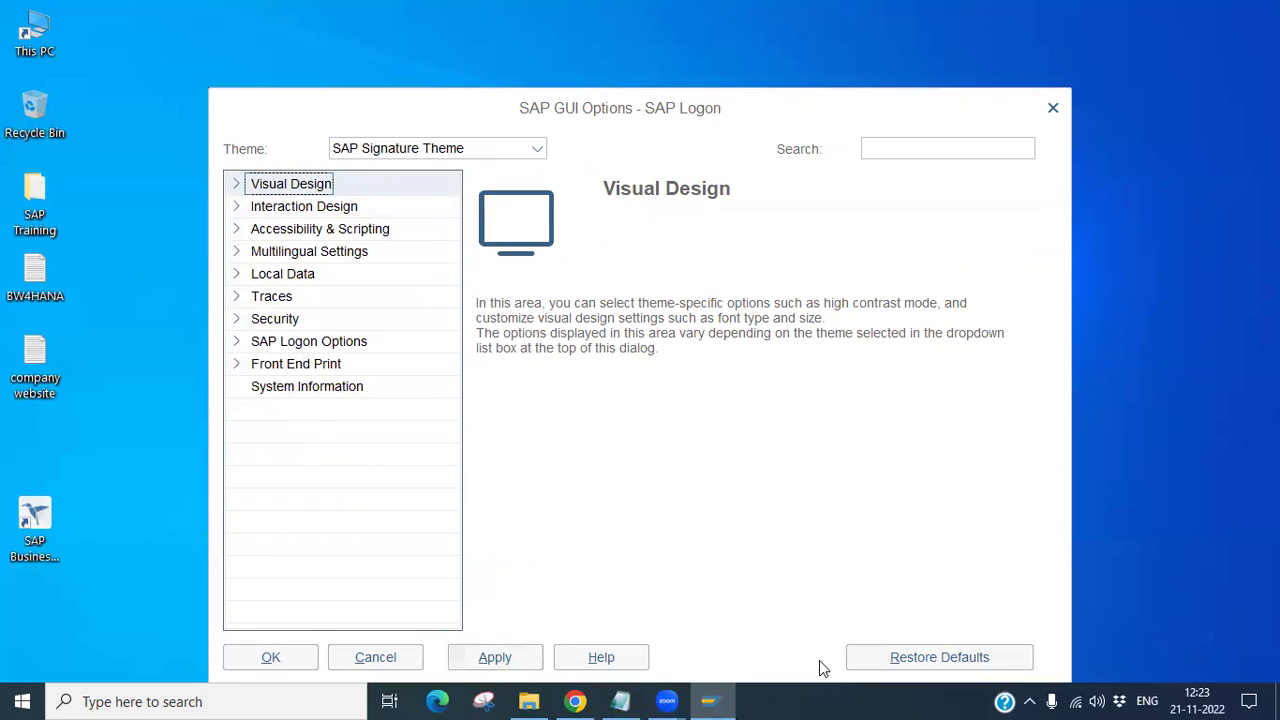
click(495, 662)
click(294, 660)
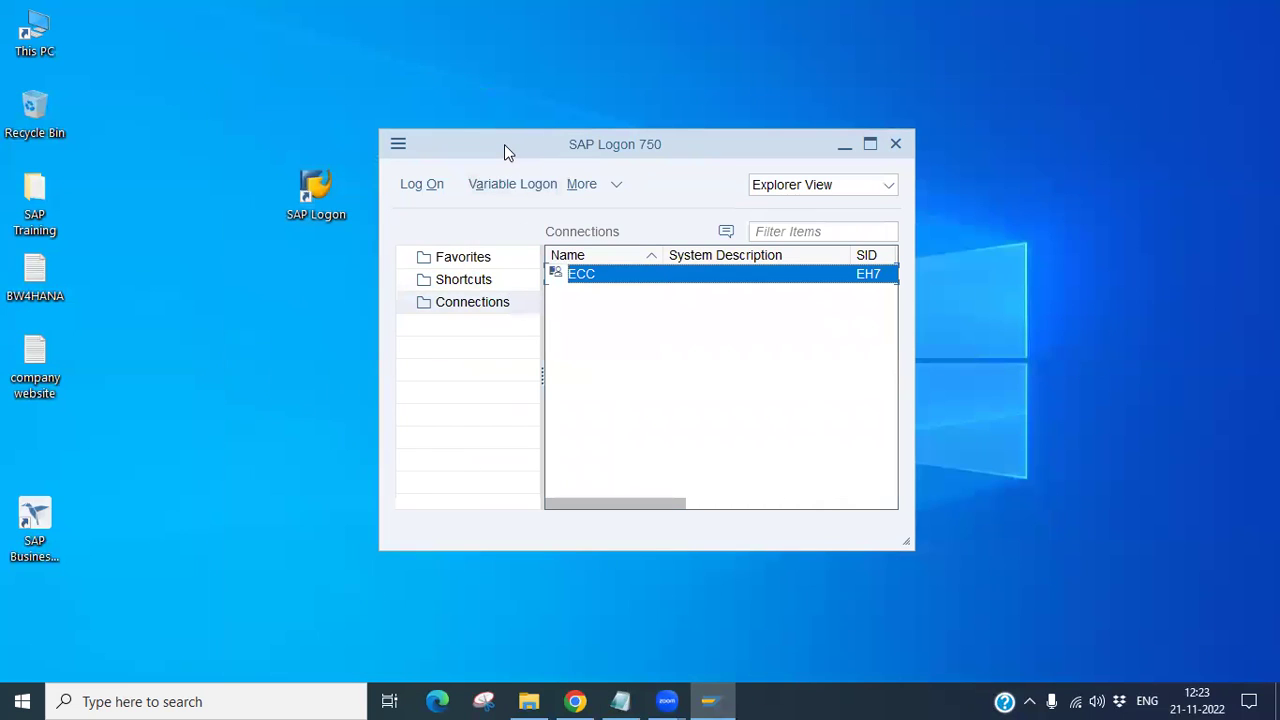
Step: Try the connection list in Workspace, Explorer and List views
drag(505, 146, 451, 126)
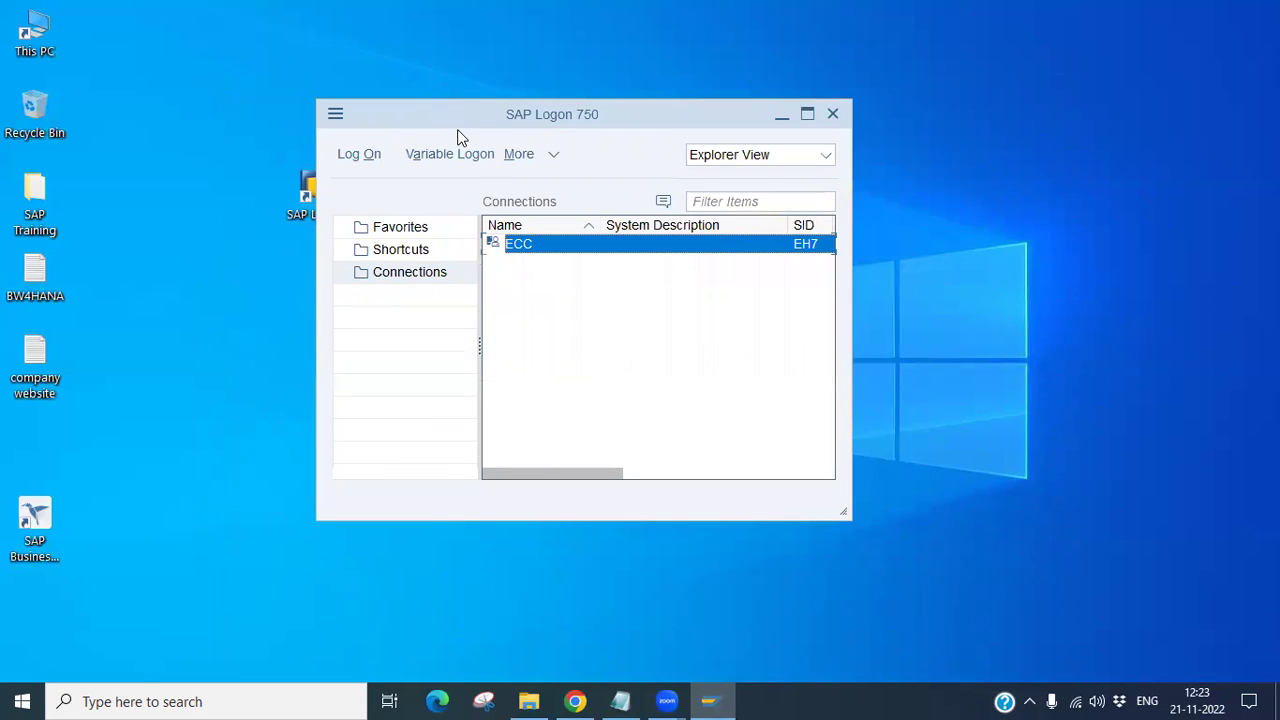
click(826, 157)
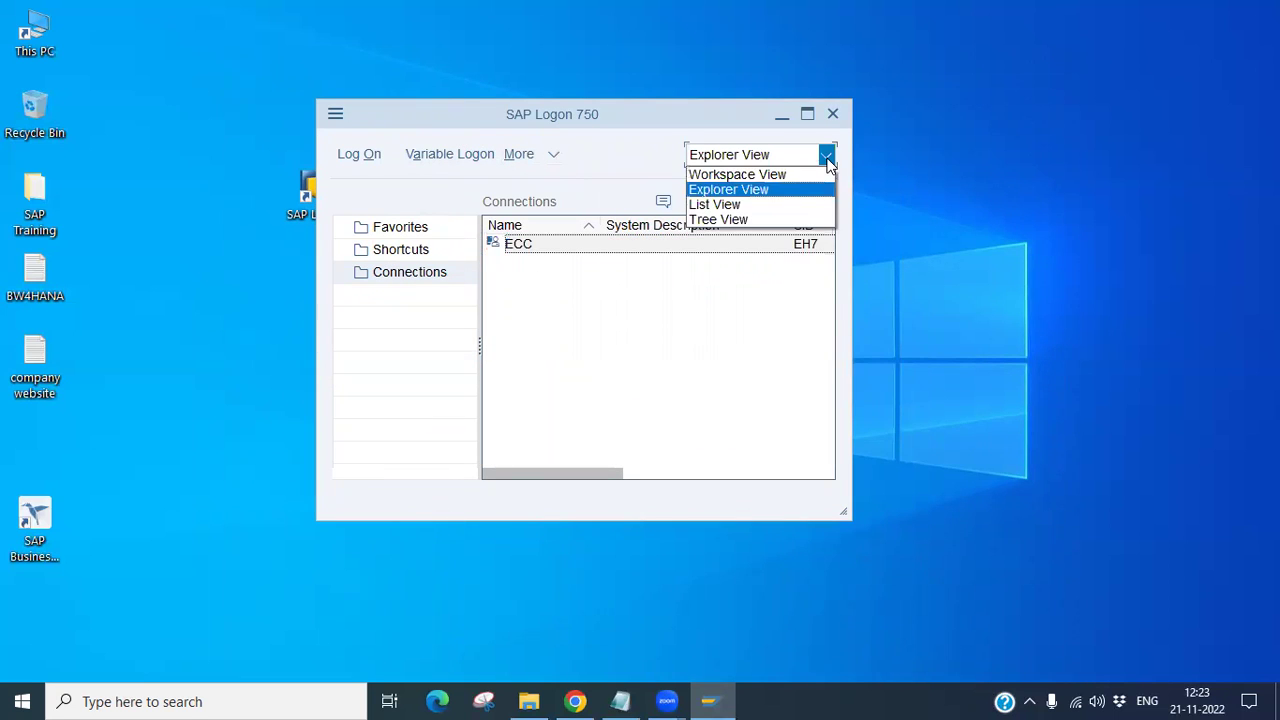
click(761, 174)
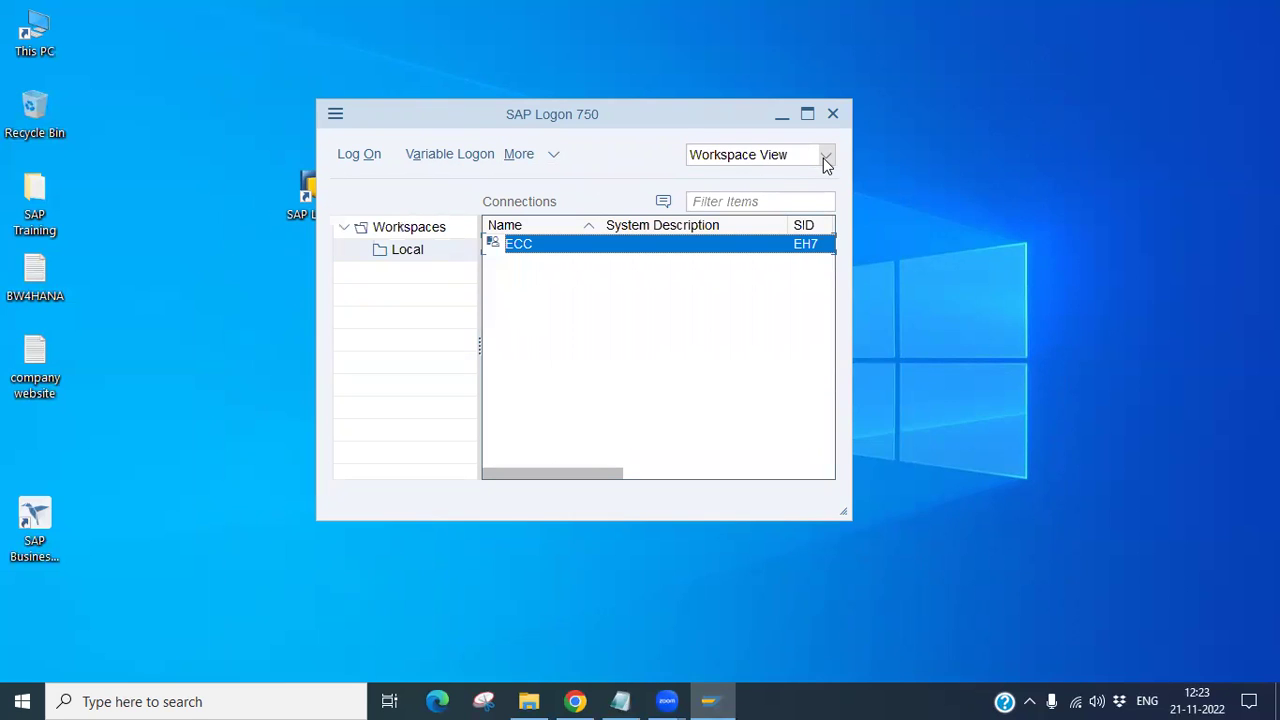
click(826, 160)
click(806, 189)
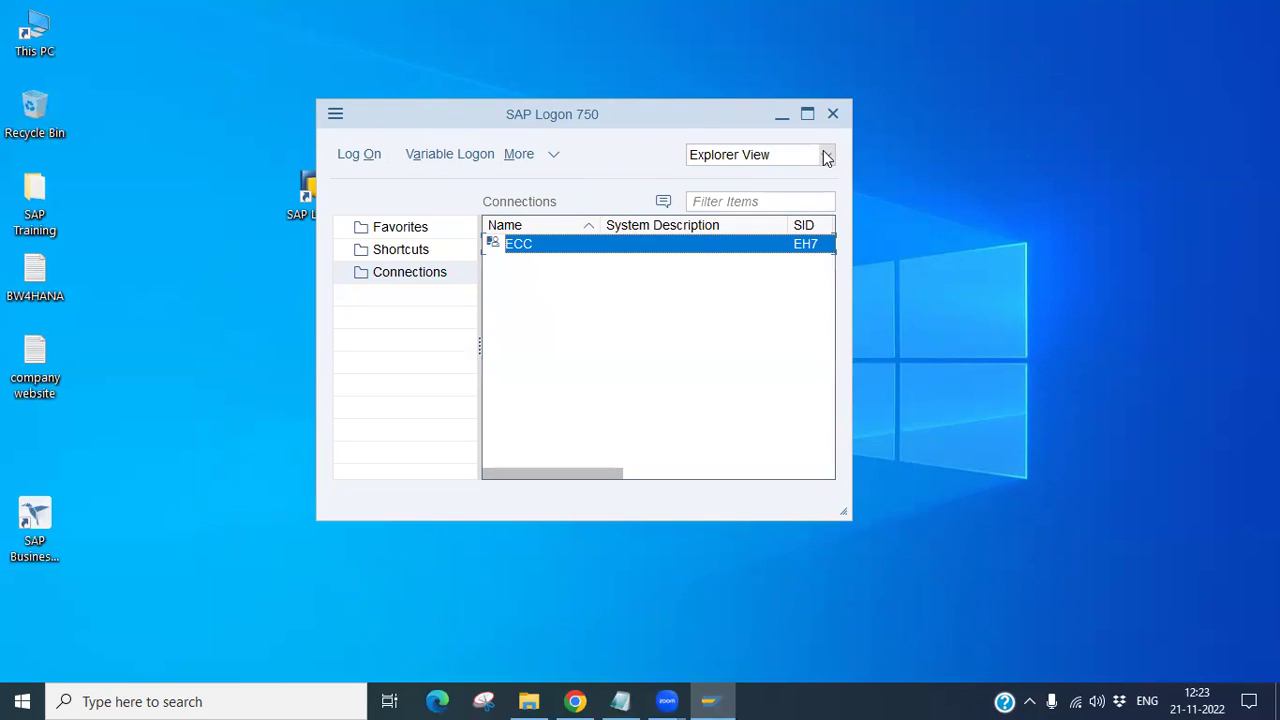
click(826, 157)
click(722, 204)
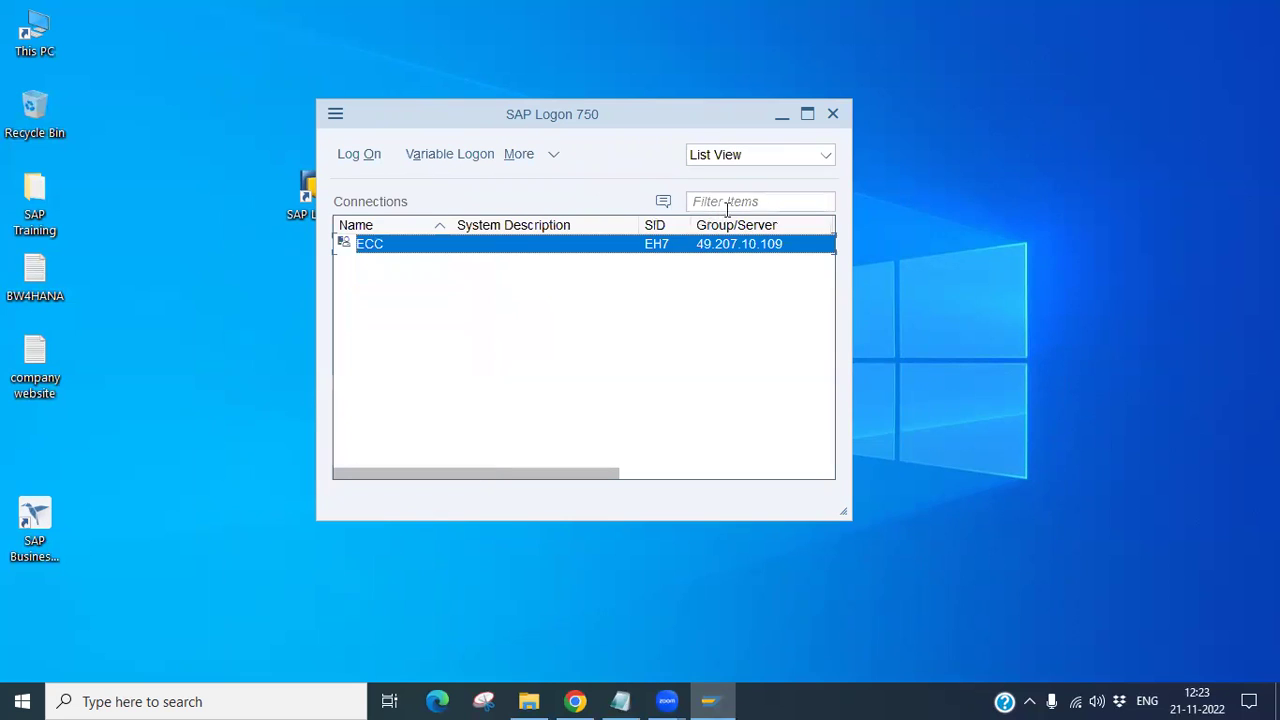
Step: Try the Tree and flat list layouts, settling on Workspace View
click(829, 158)
click(768, 219)
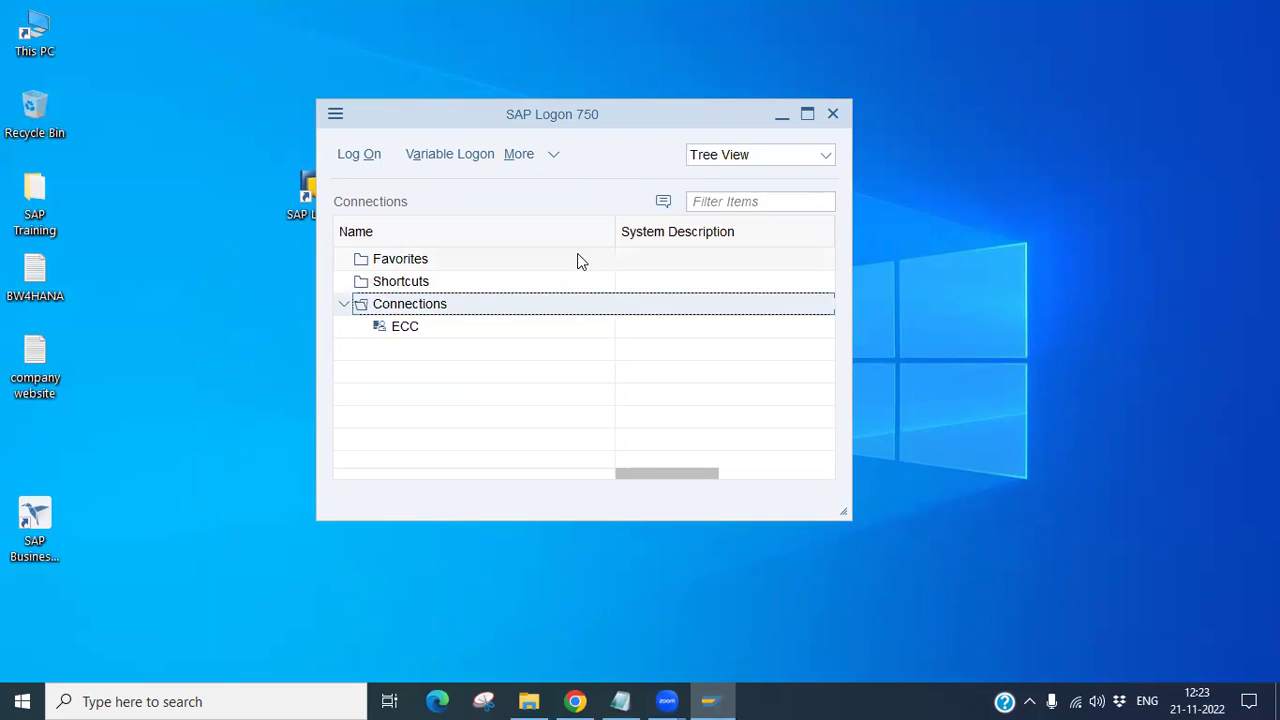
click(825, 157)
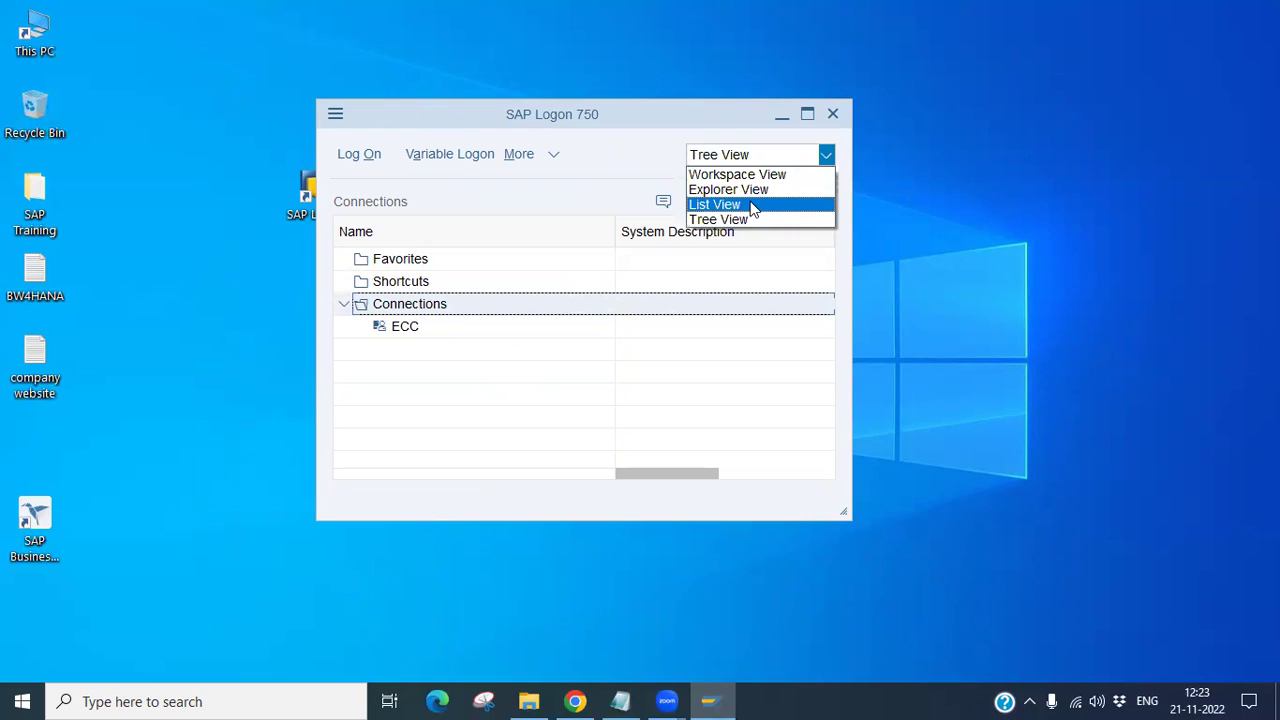
click(752, 204)
click(785, 160)
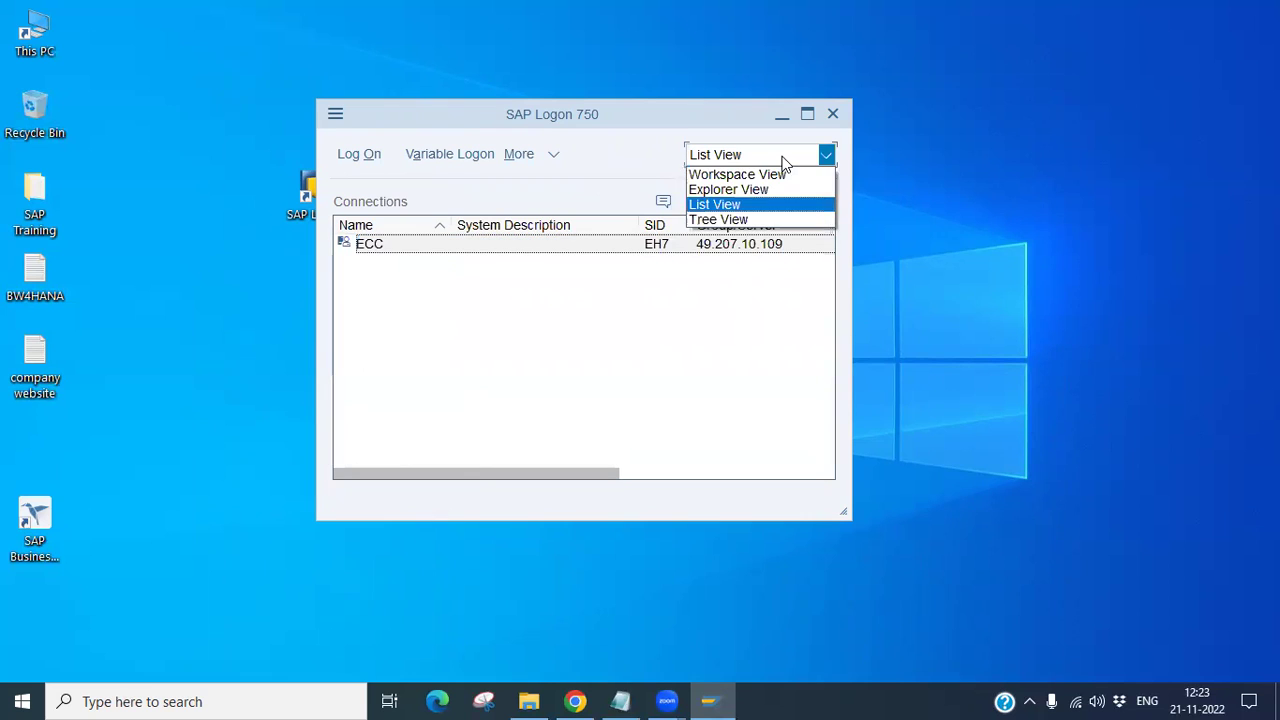
click(753, 176)
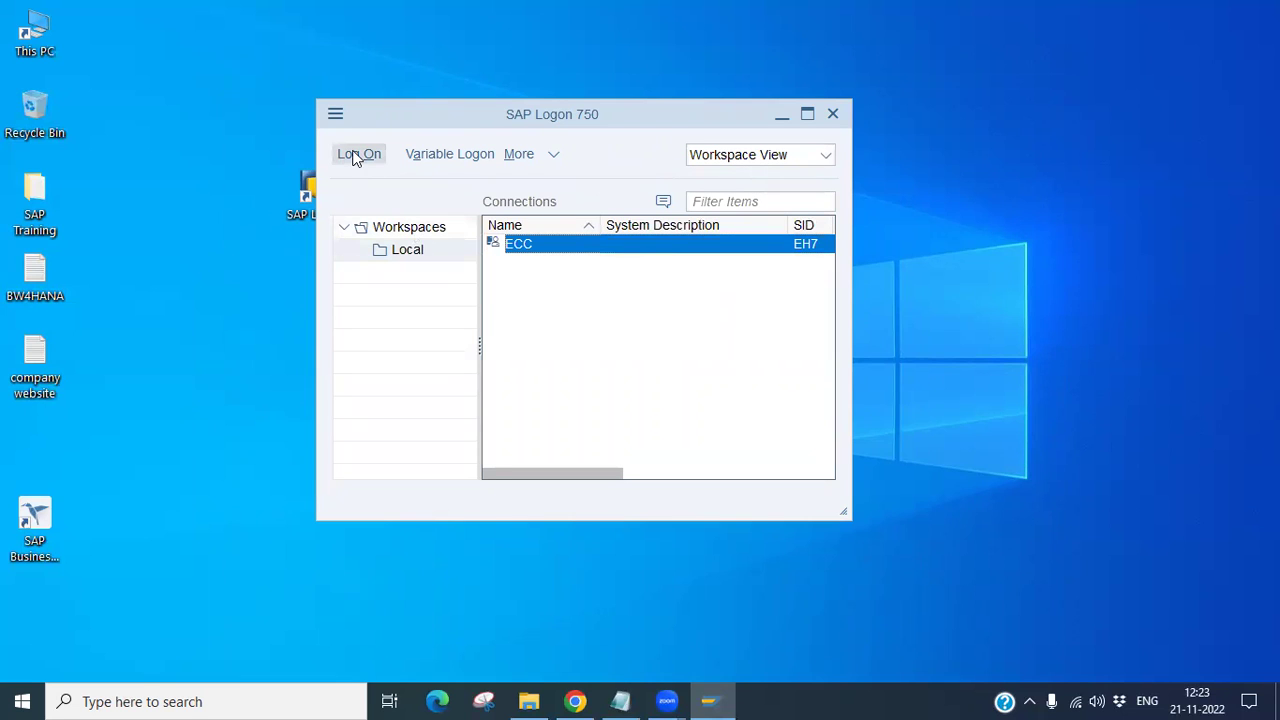
click(337, 118)
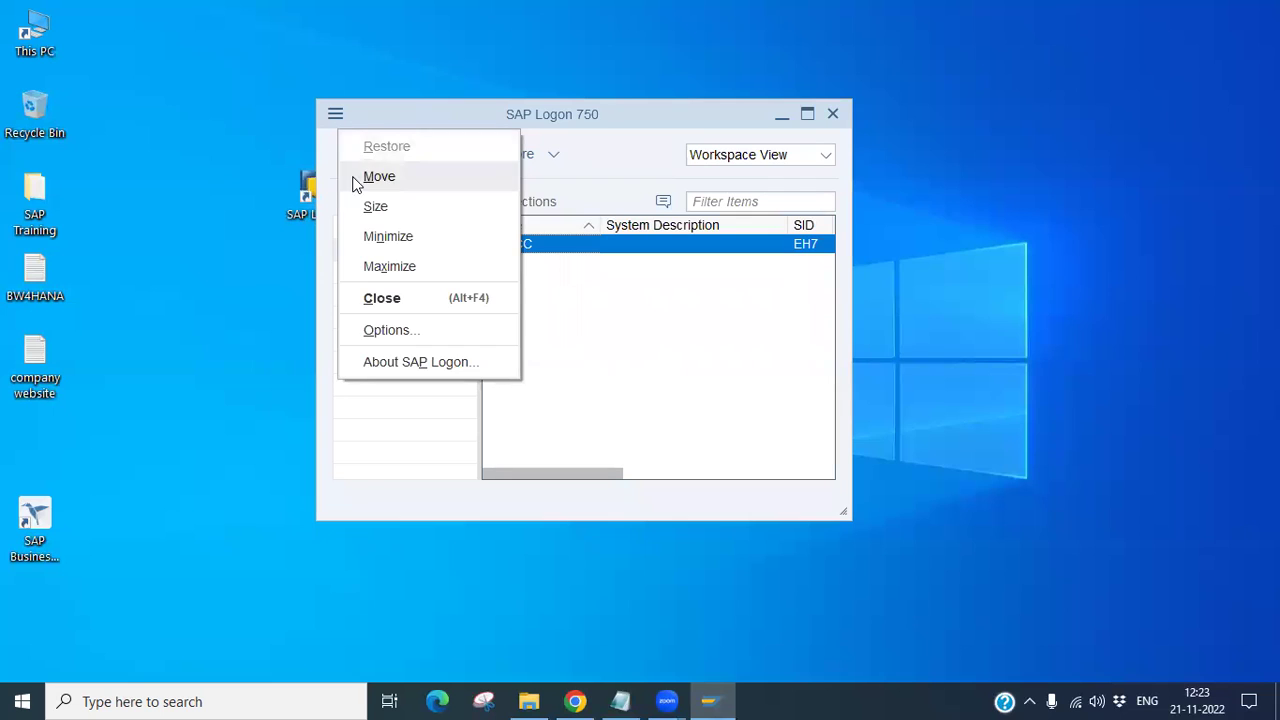
click(416, 364)
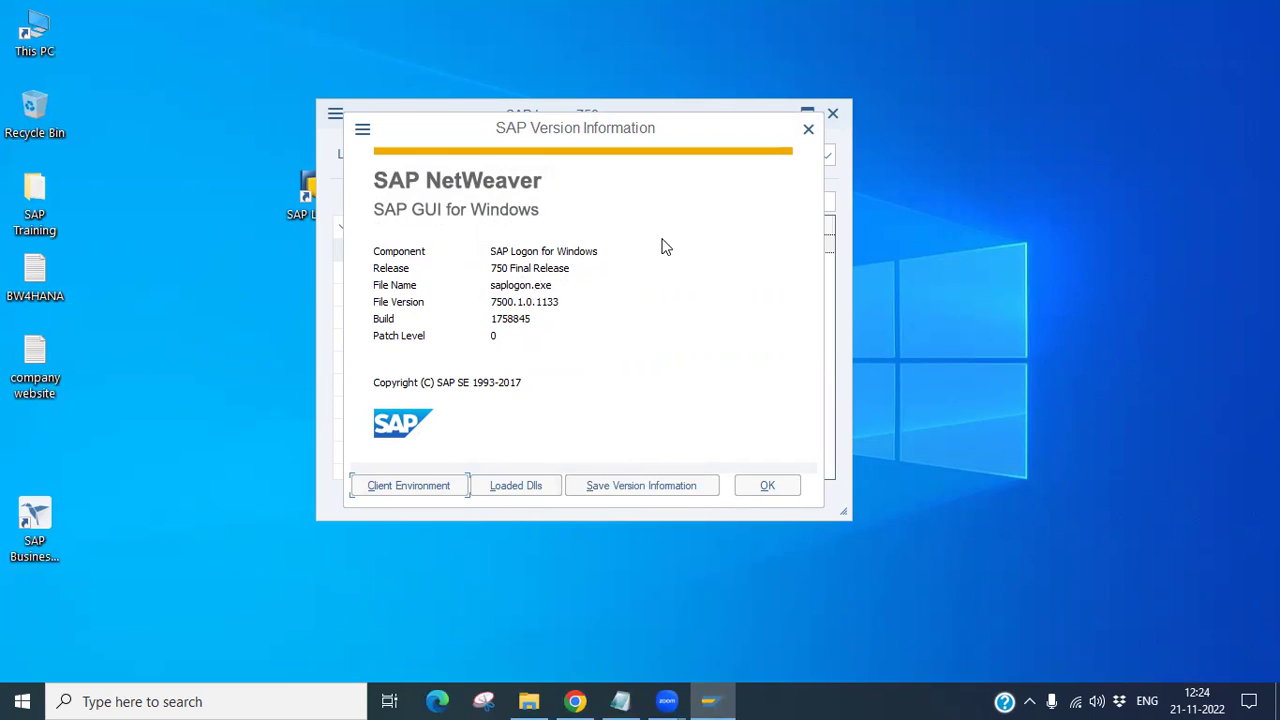
drag(683, 157, 691, 179)
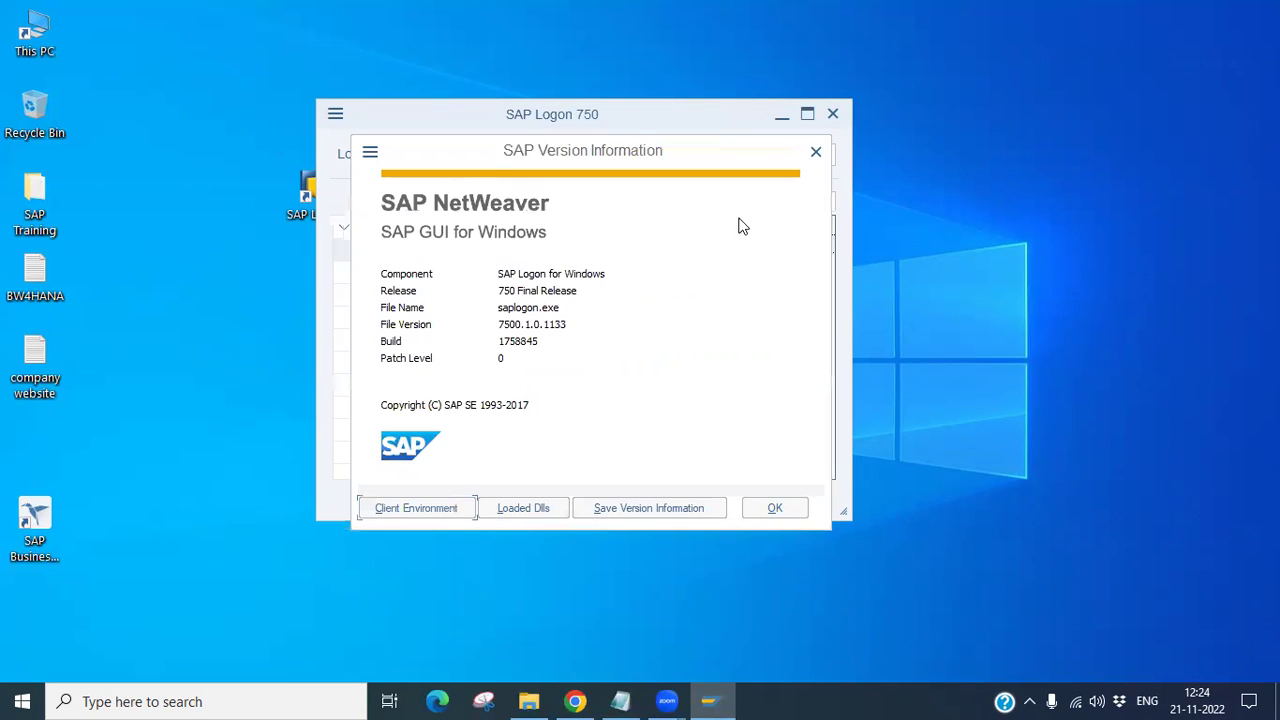
click(815, 160)
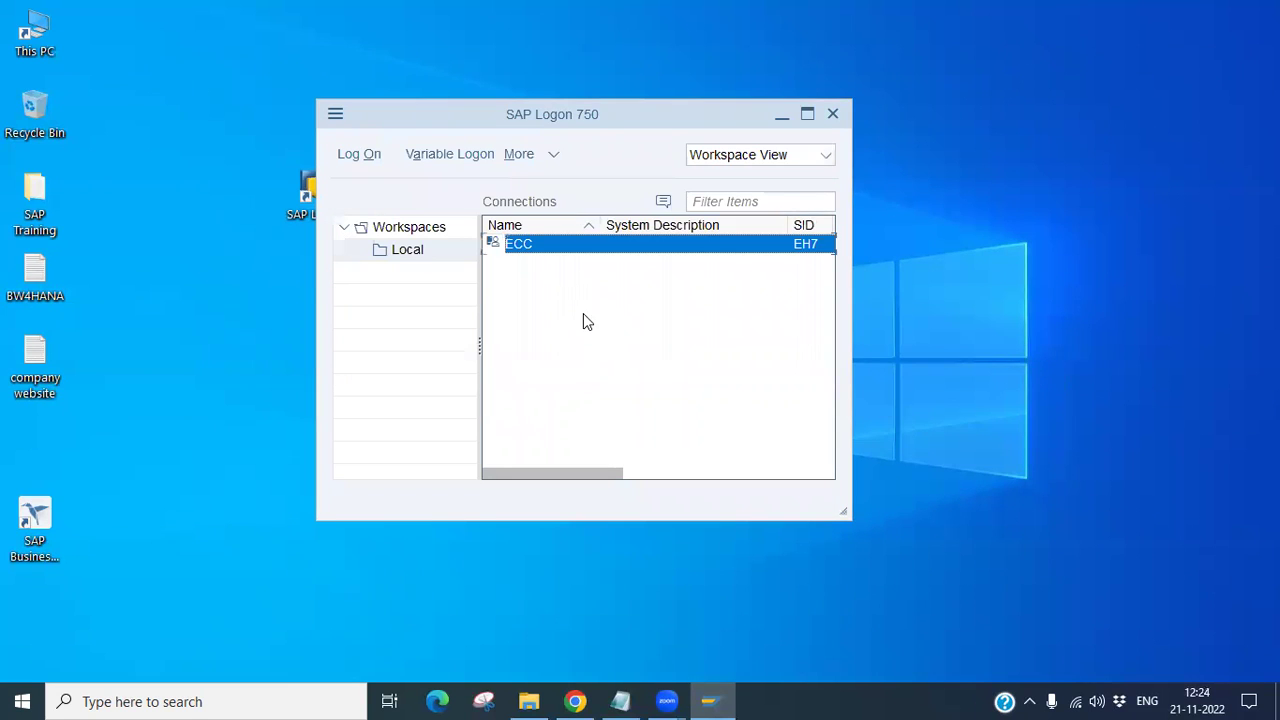
Step: Edit the ECC connection entry, change its description to SAP, and save it
click(553, 158)
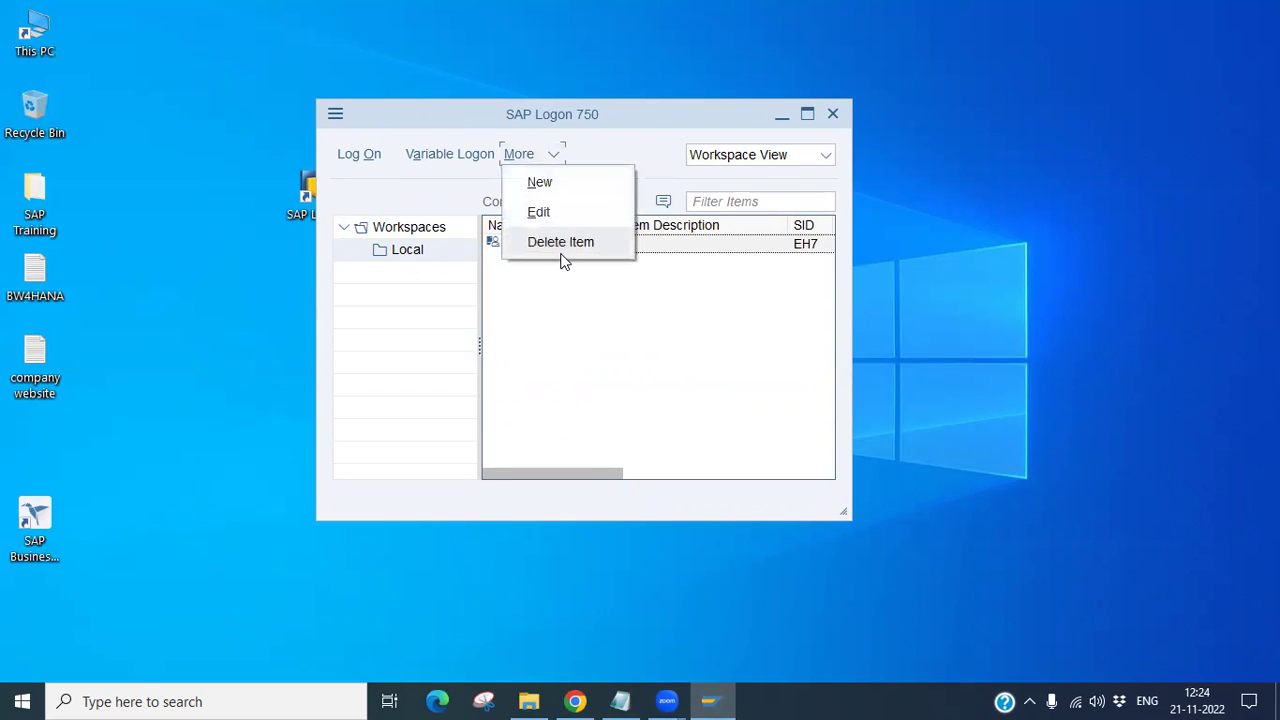
click(533, 323)
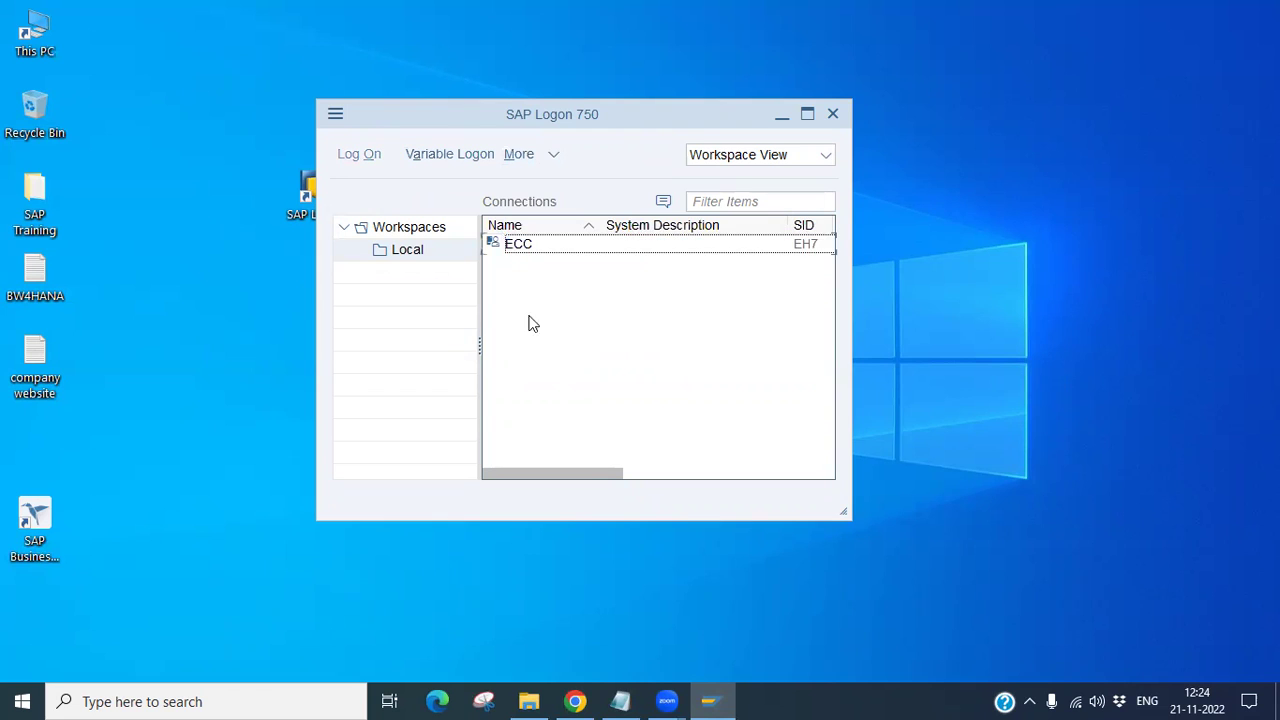
click(501, 249)
click(551, 158)
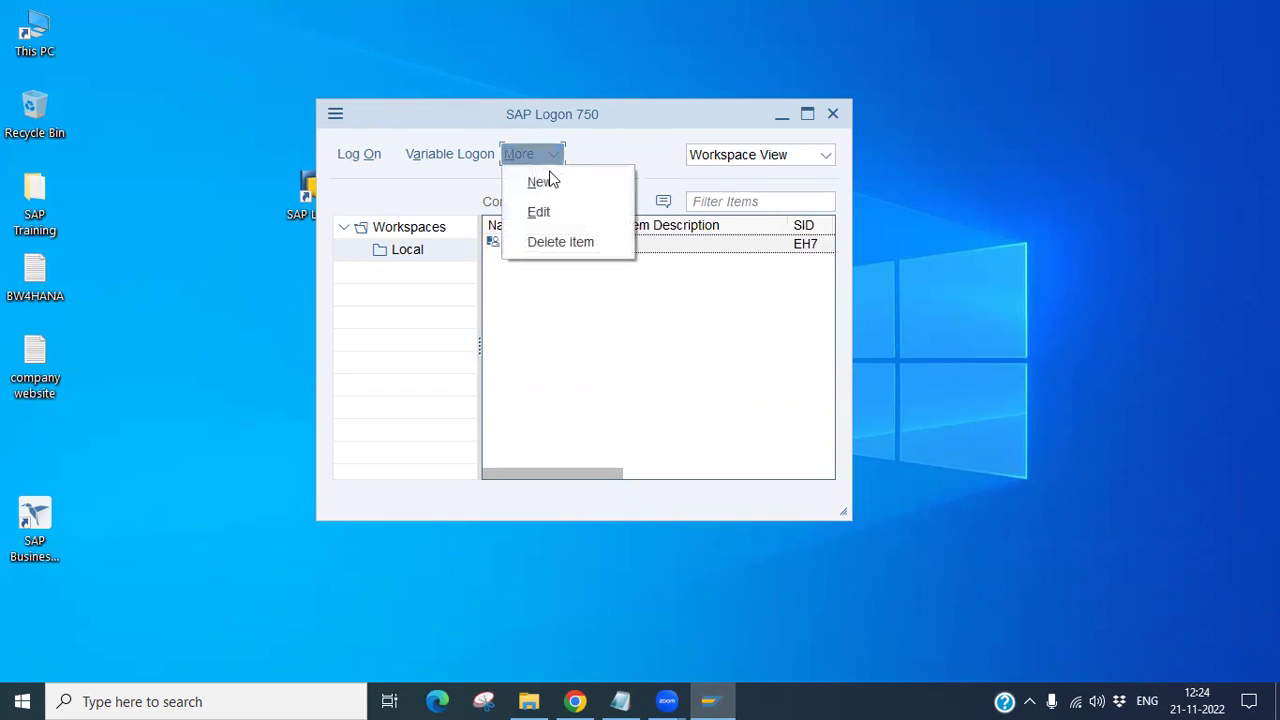
click(516, 335)
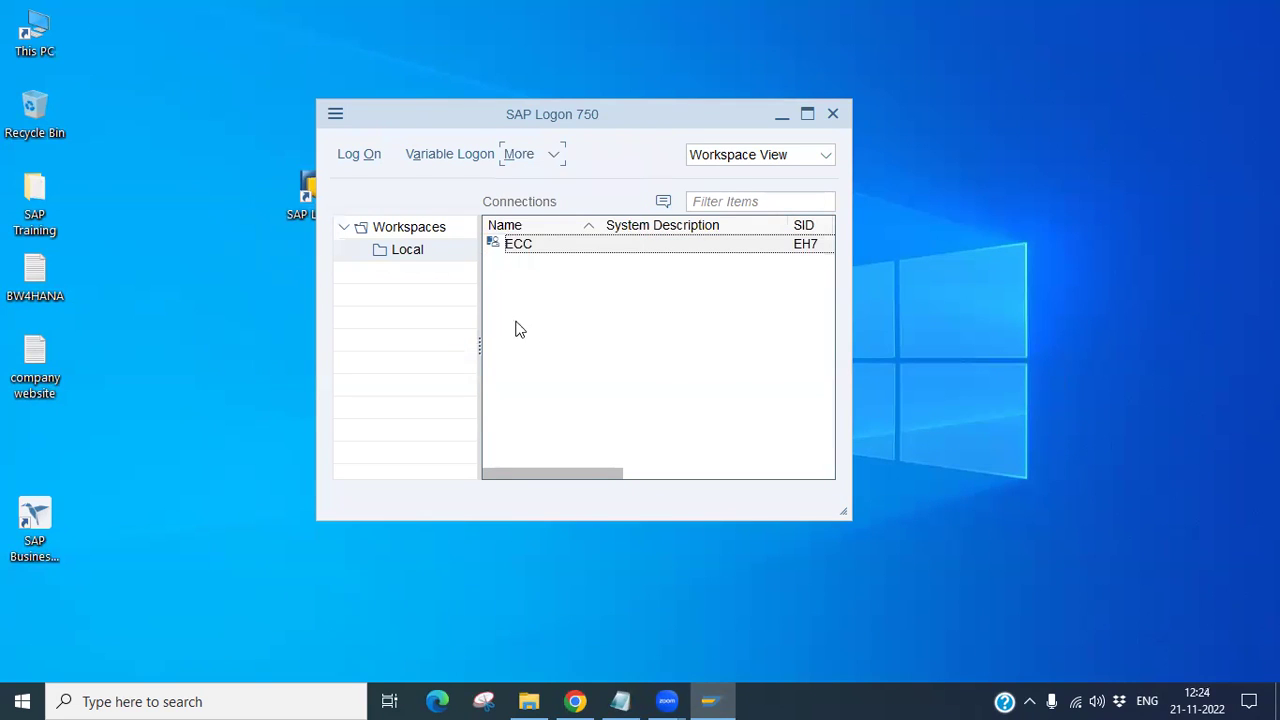
click(561, 156)
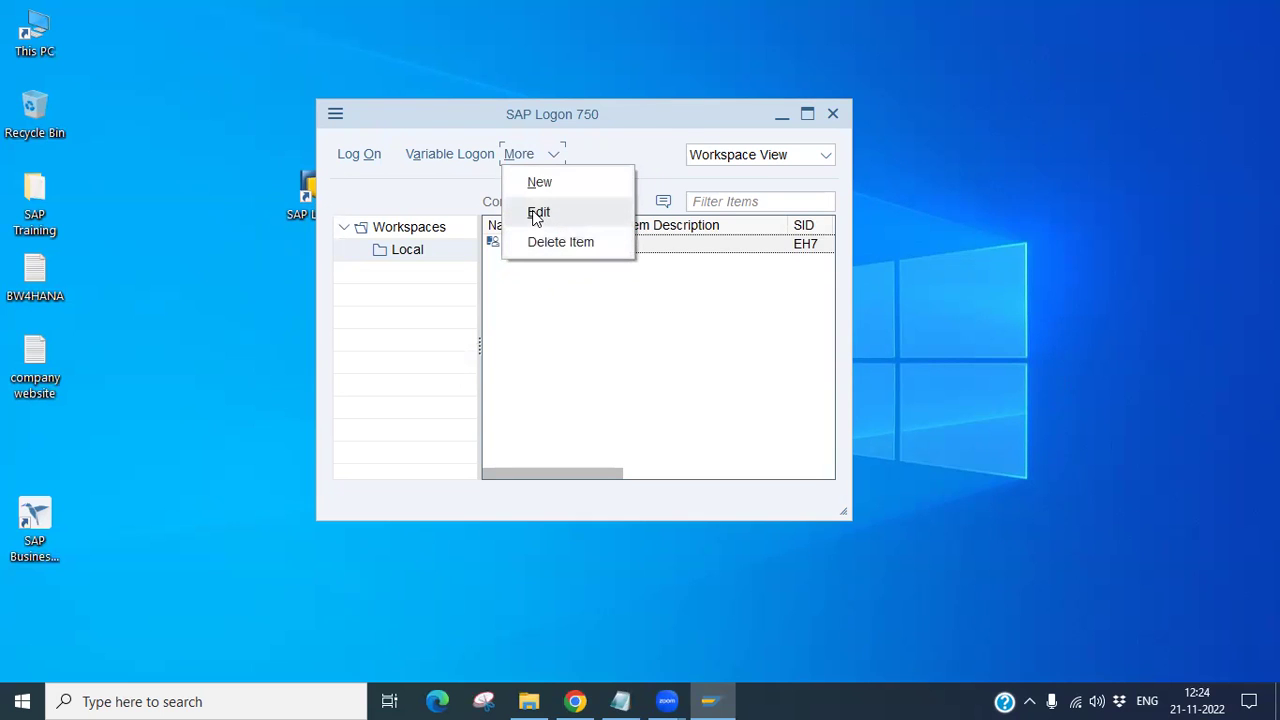
click(538, 213)
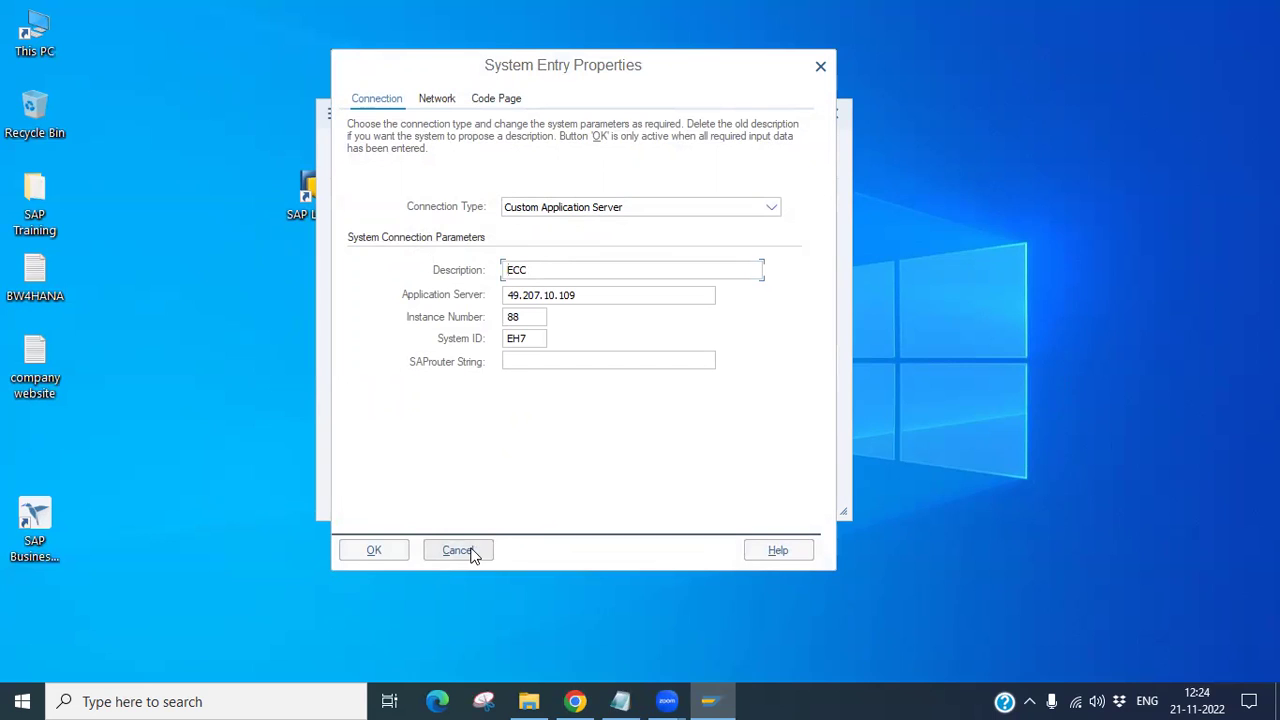
drag(600, 297, 470, 275)
text(SAP)
click(382, 553)
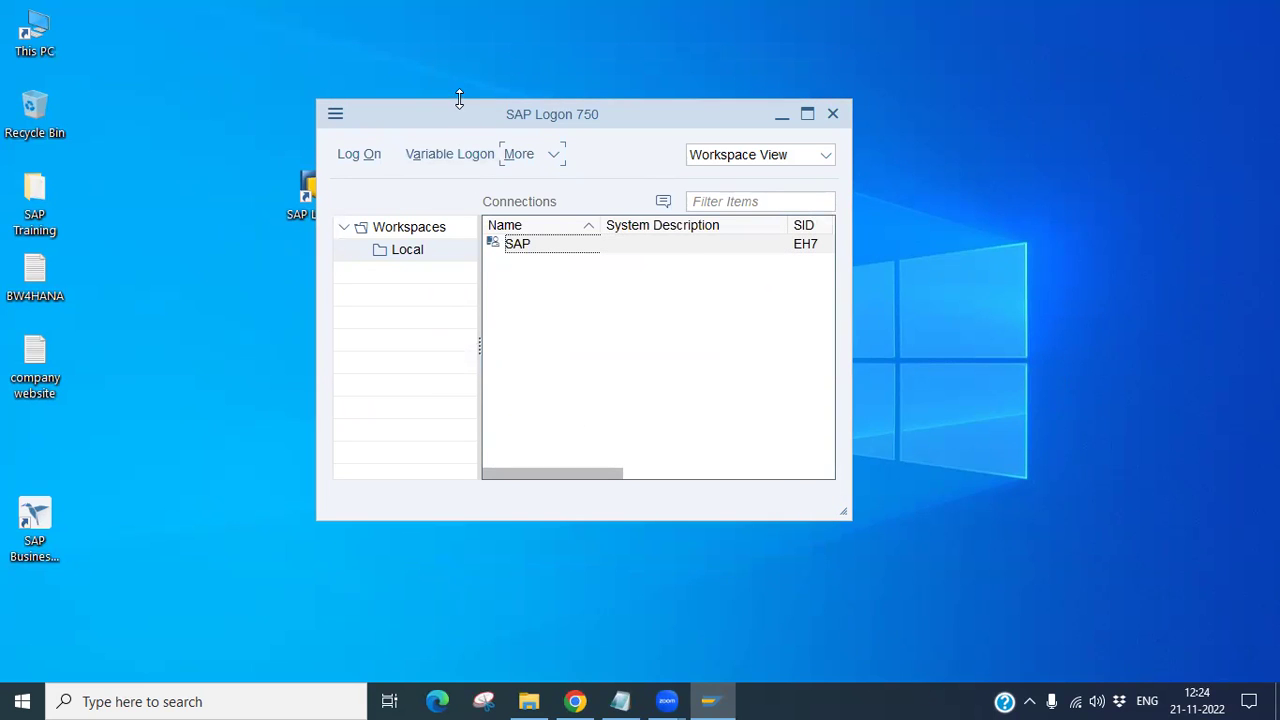
Step: Shorten the SAP Logon window and return to Chrome's Google Drive download tab
drag(459, 99, 458, 143)
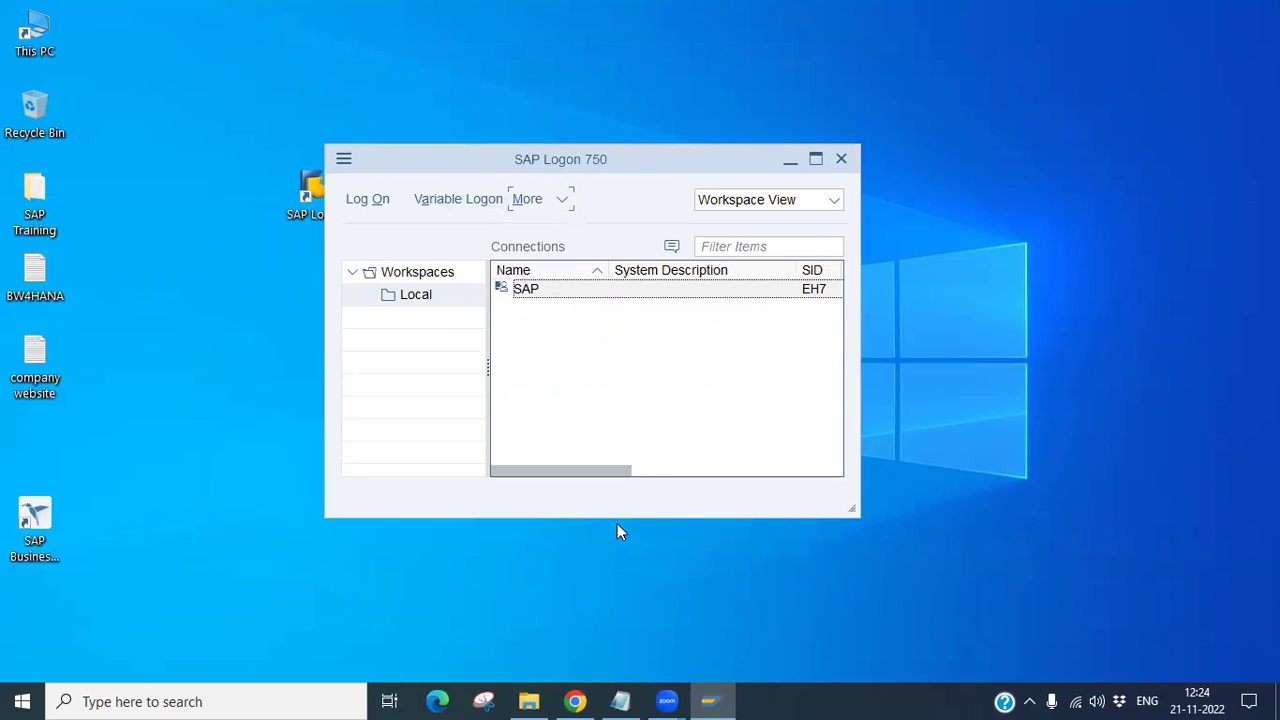
click(515, 293)
click(562, 206)
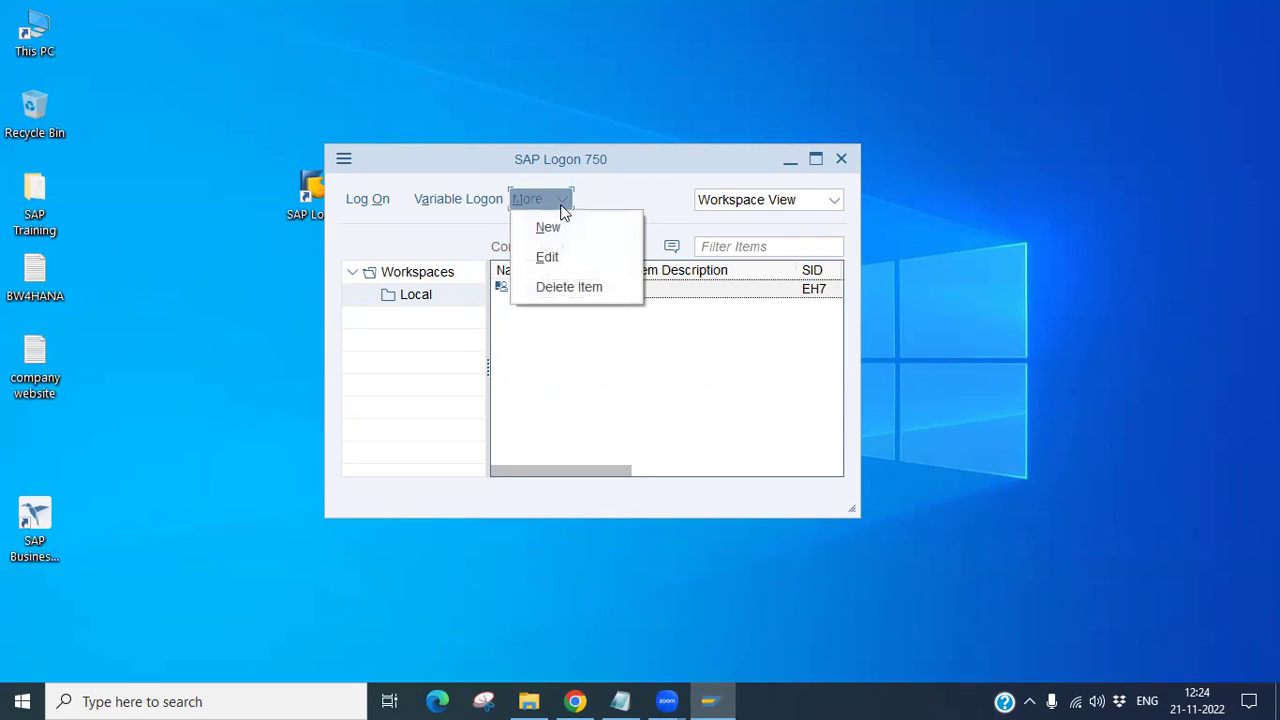
click(208, 418)
click(575, 701)
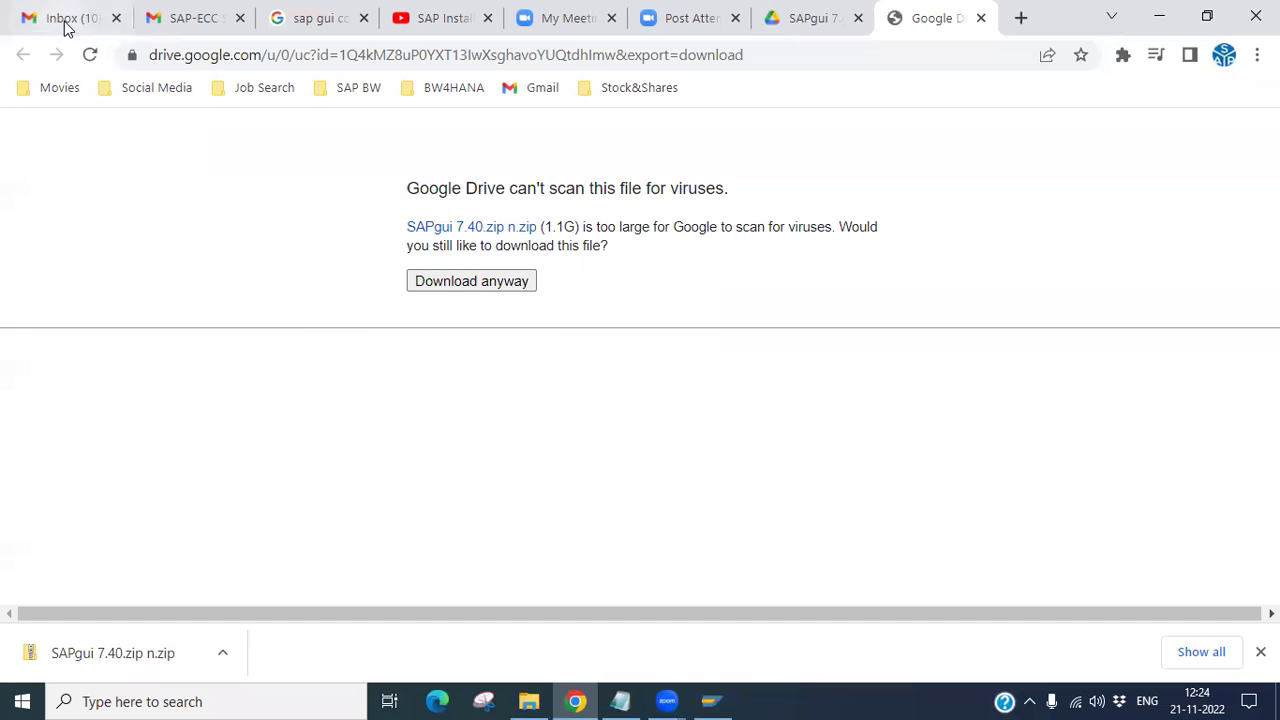
Step: Find the SAP-ECC access email tab and select application server address 49.207.10.109
click(63, 20)
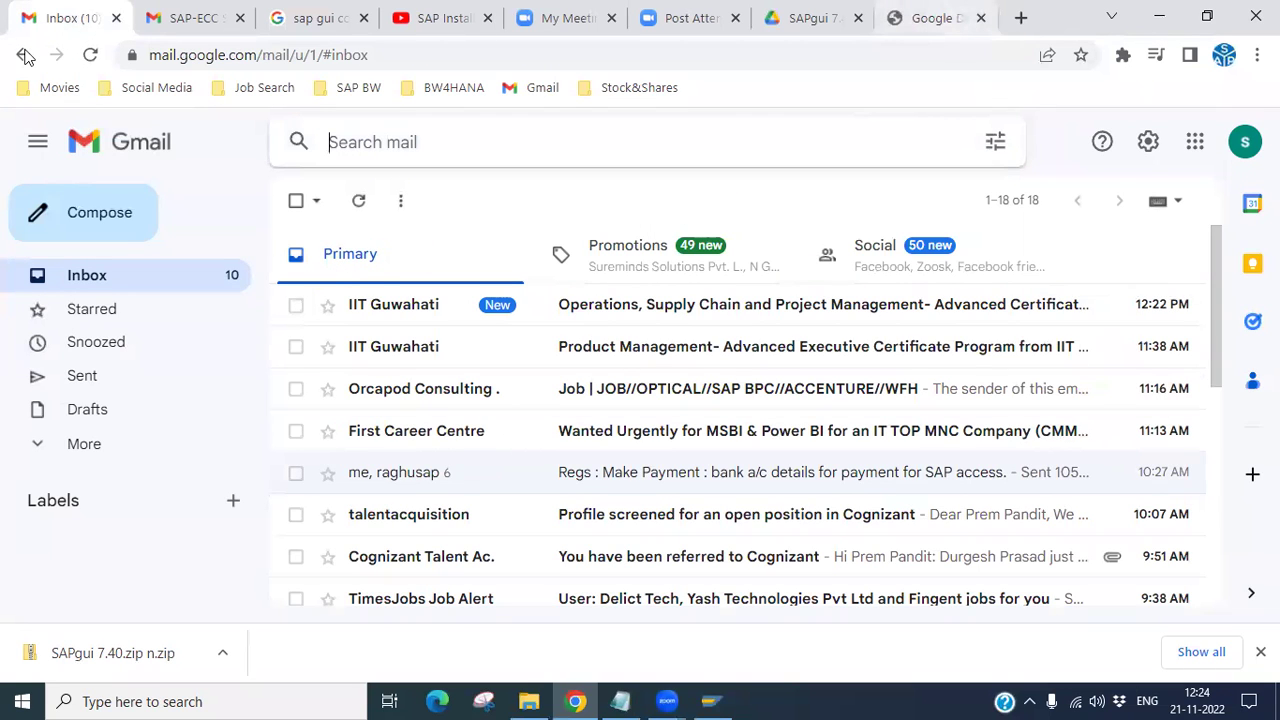
click(440, 18)
click(300, 32)
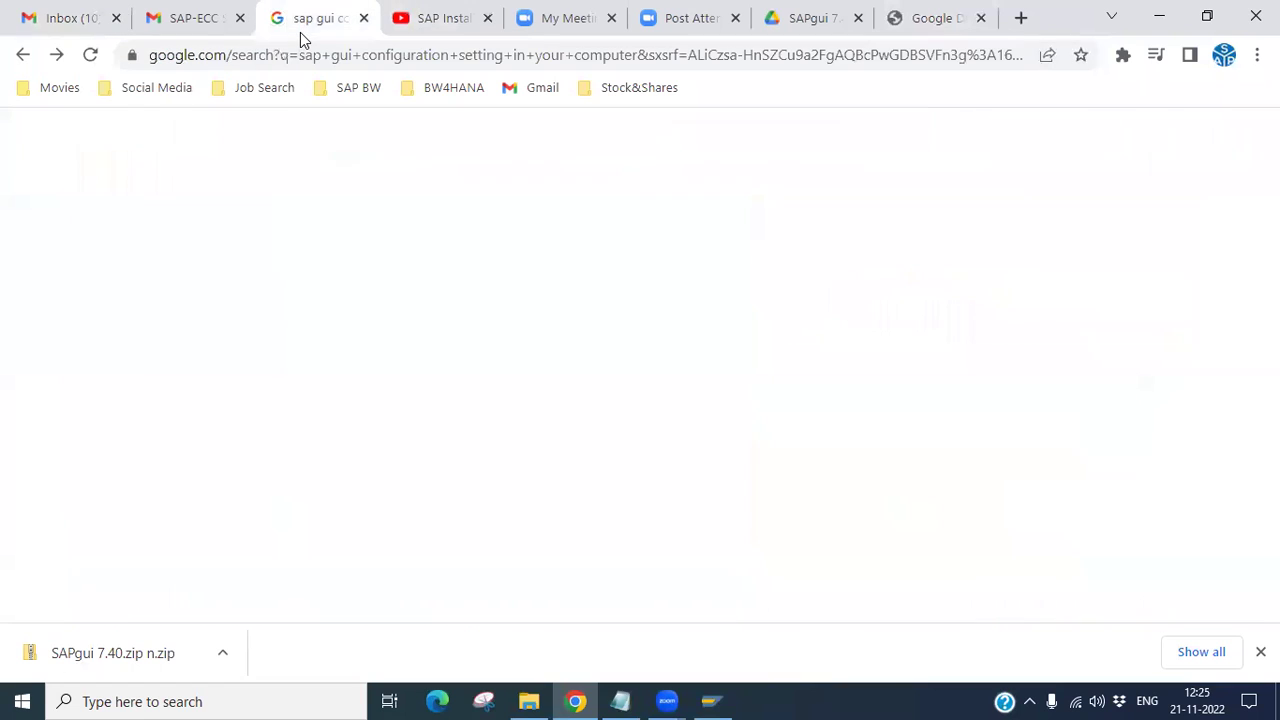
click(237, 30)
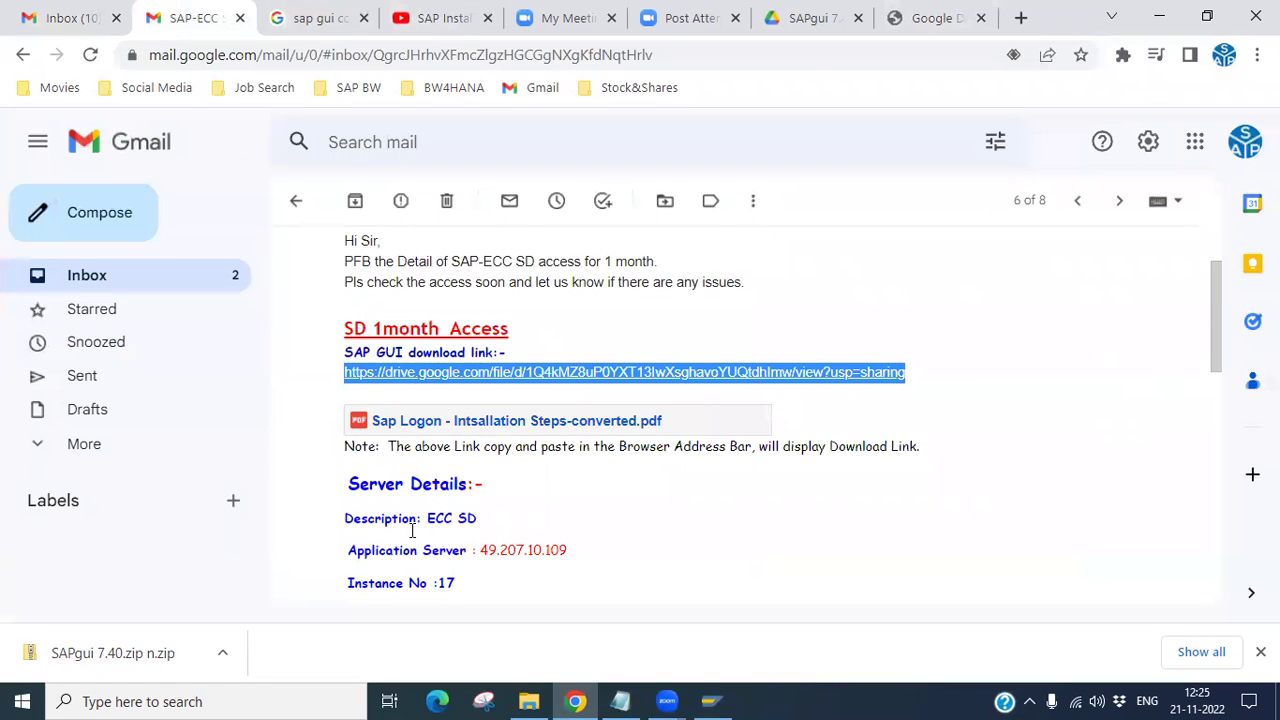
click(362, 398)
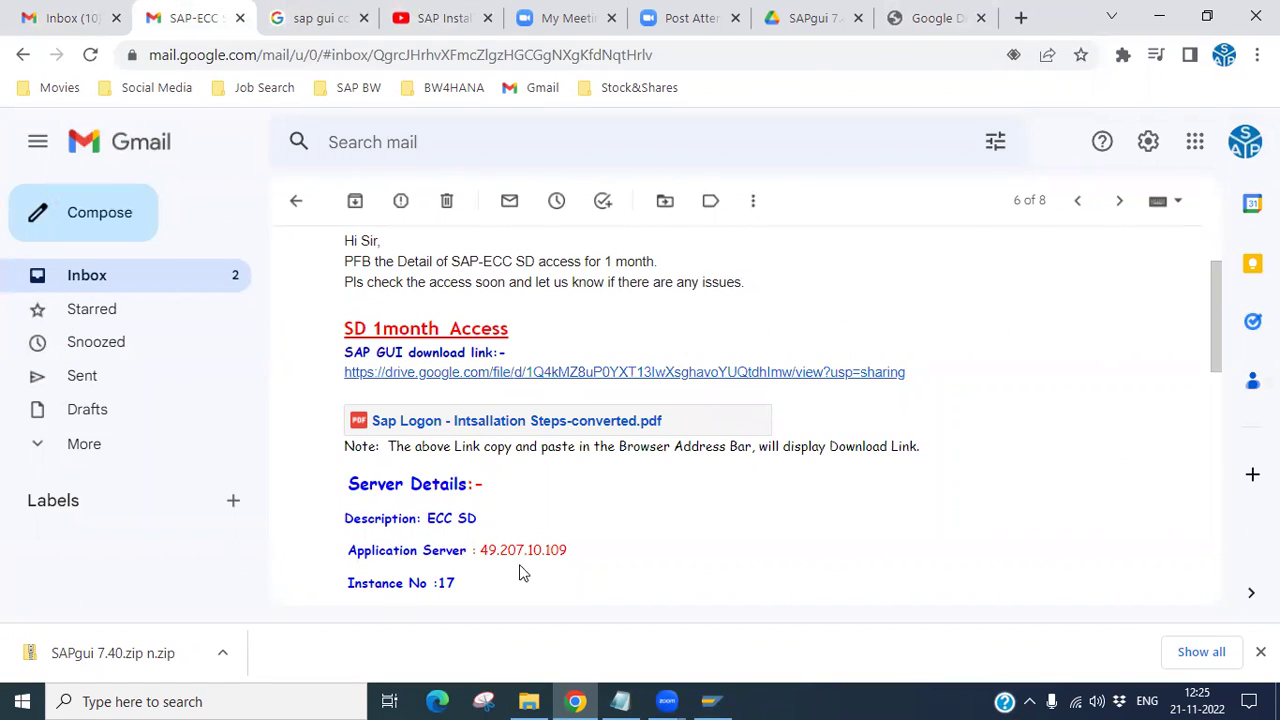
scroll(1220, 360, down, 2)
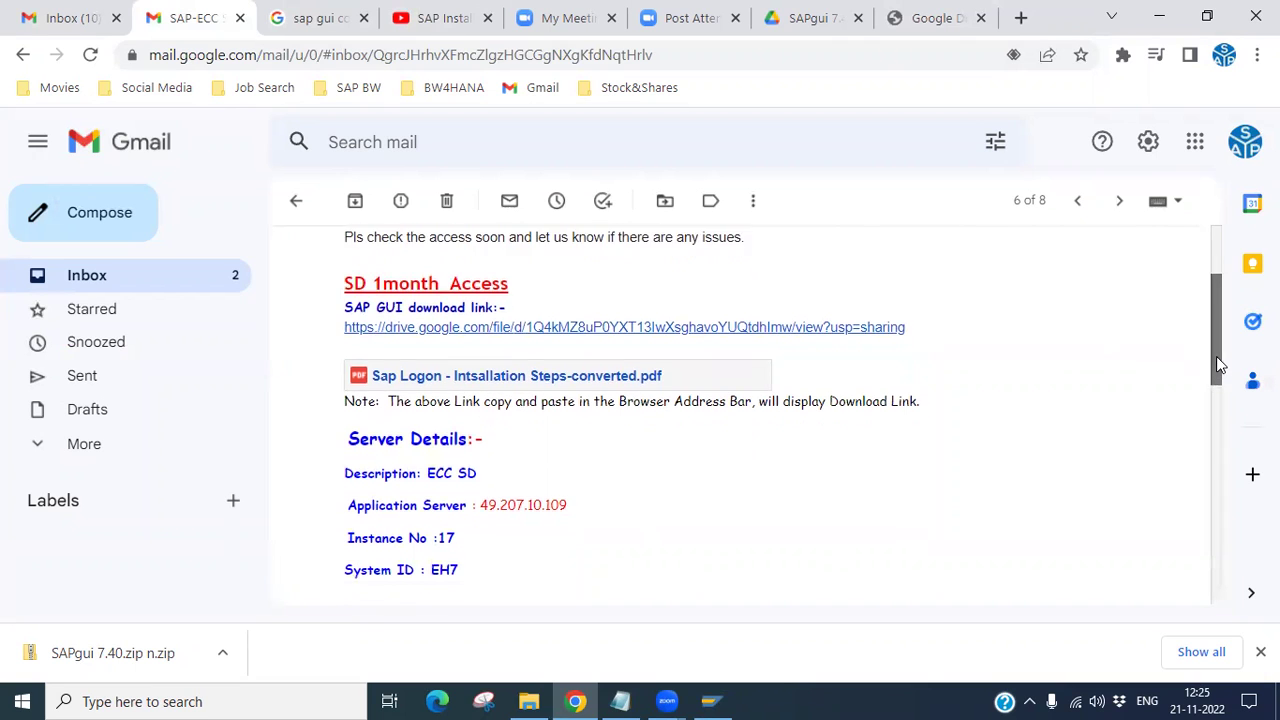
double_click(520, 466)
key(ctrl+c)
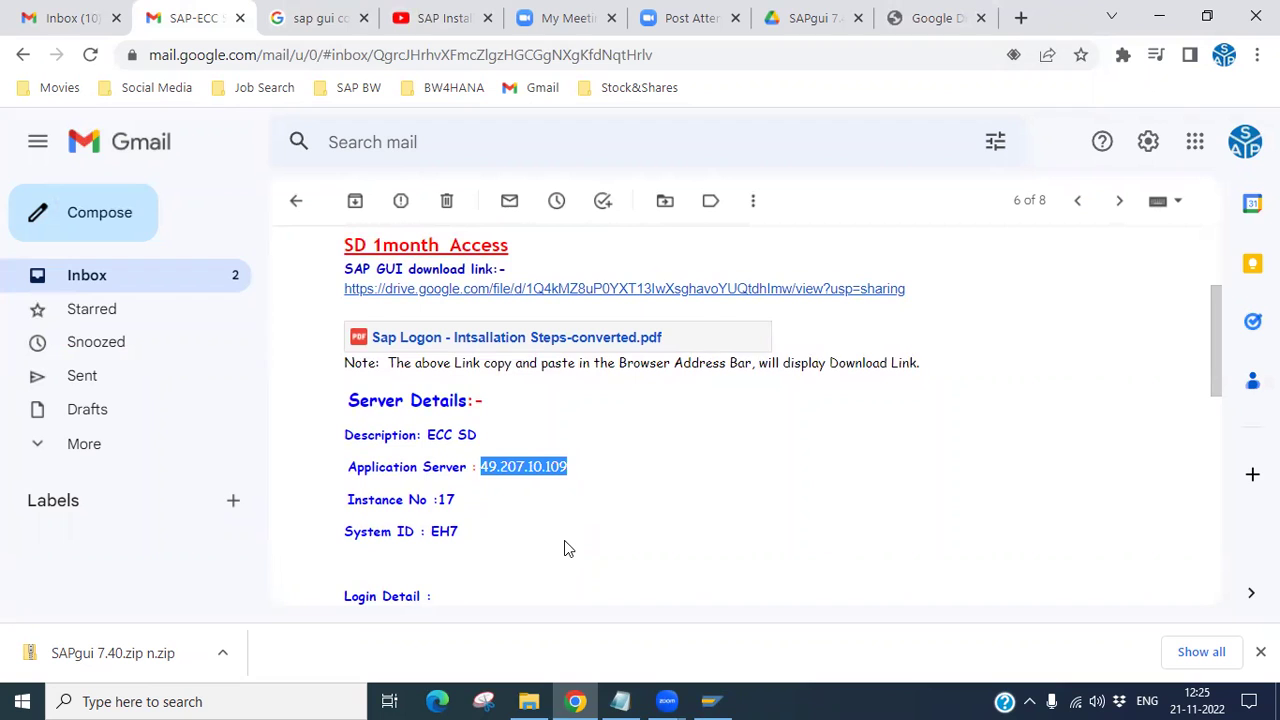
Step: Start a new connection via More > New > Connection and continue with User Specified System
click(711, 701)
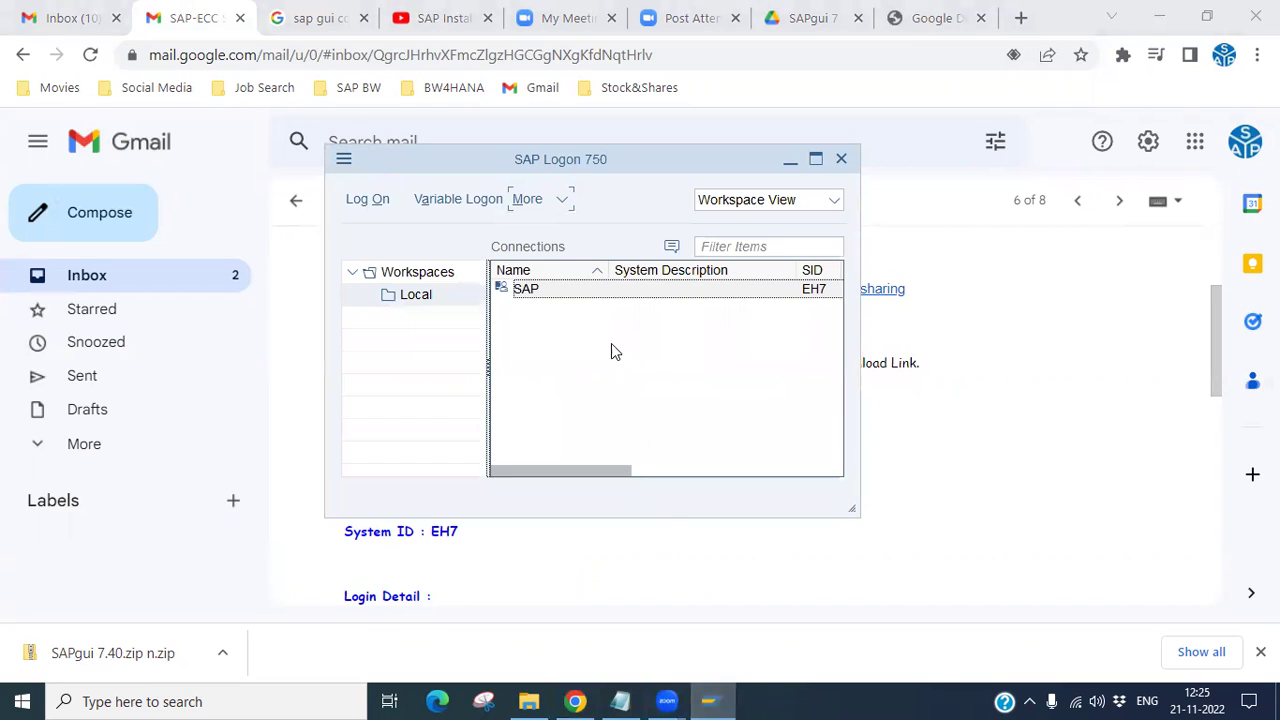
click(558, 200)
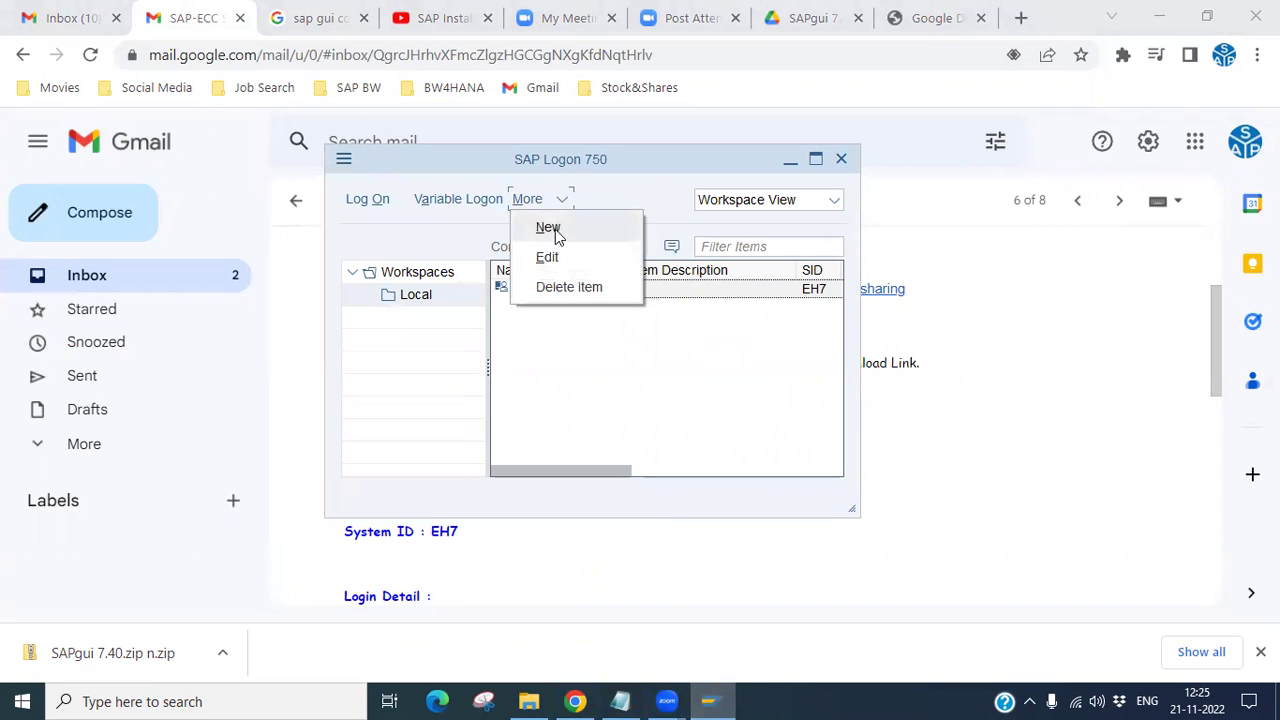
click(552, 228)
click(600, 229)
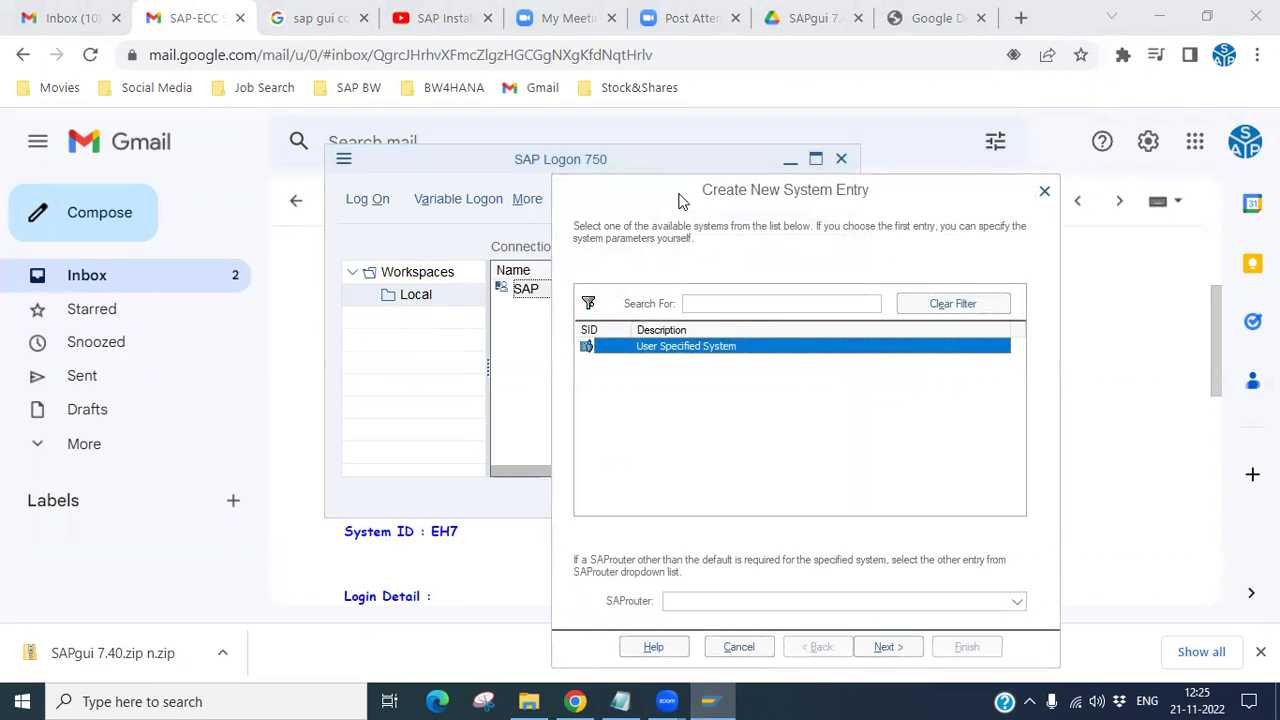
drag(677, 196, 508, 130)
click(1130, 15)
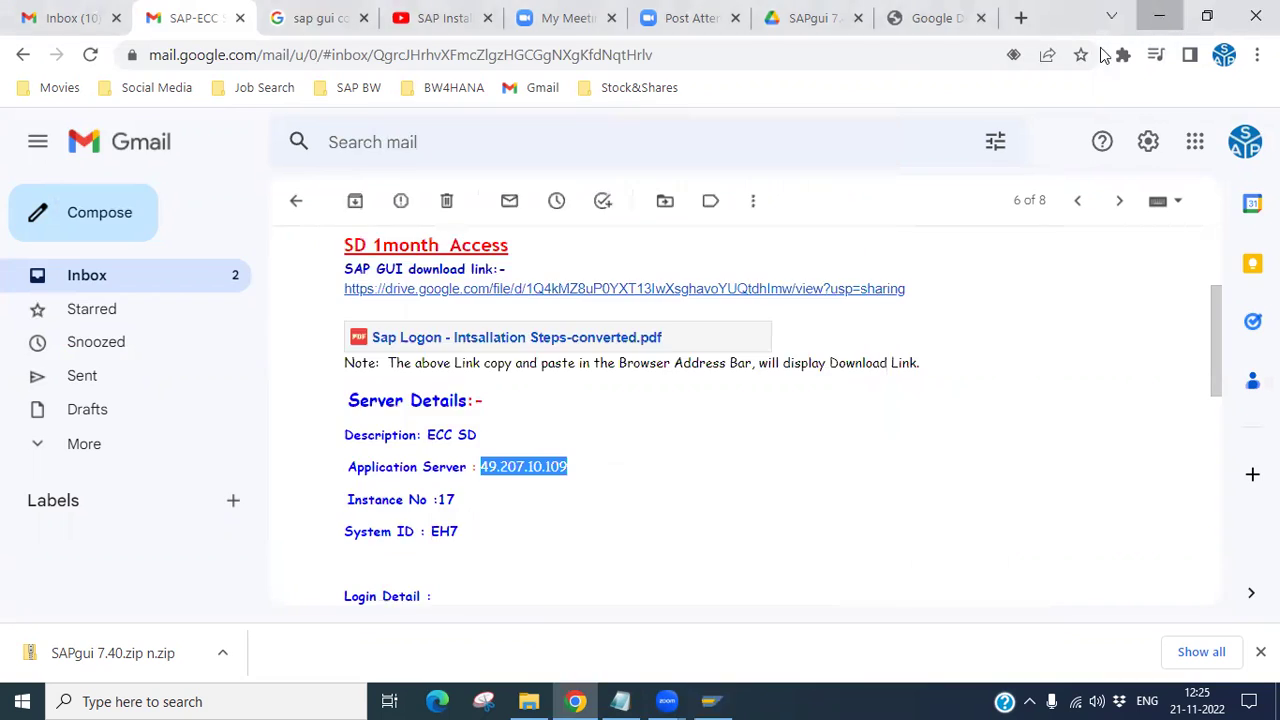
click(1159, 17)
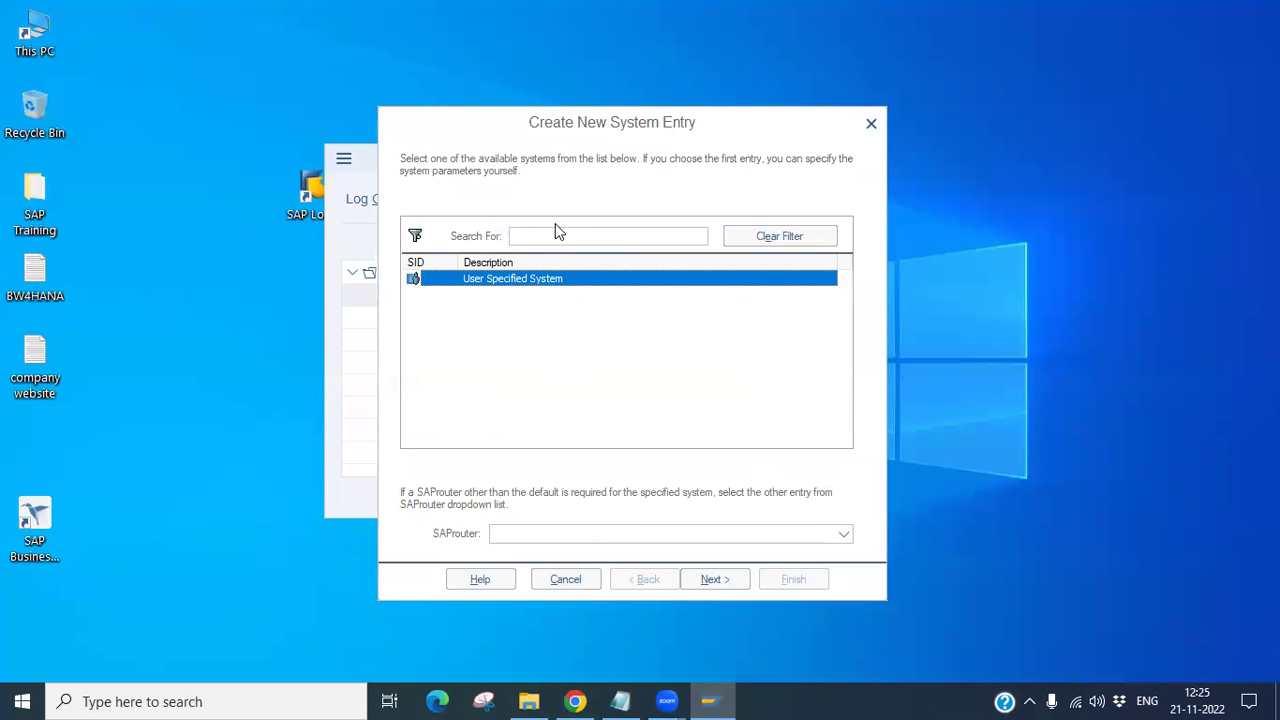
click(716, 582)
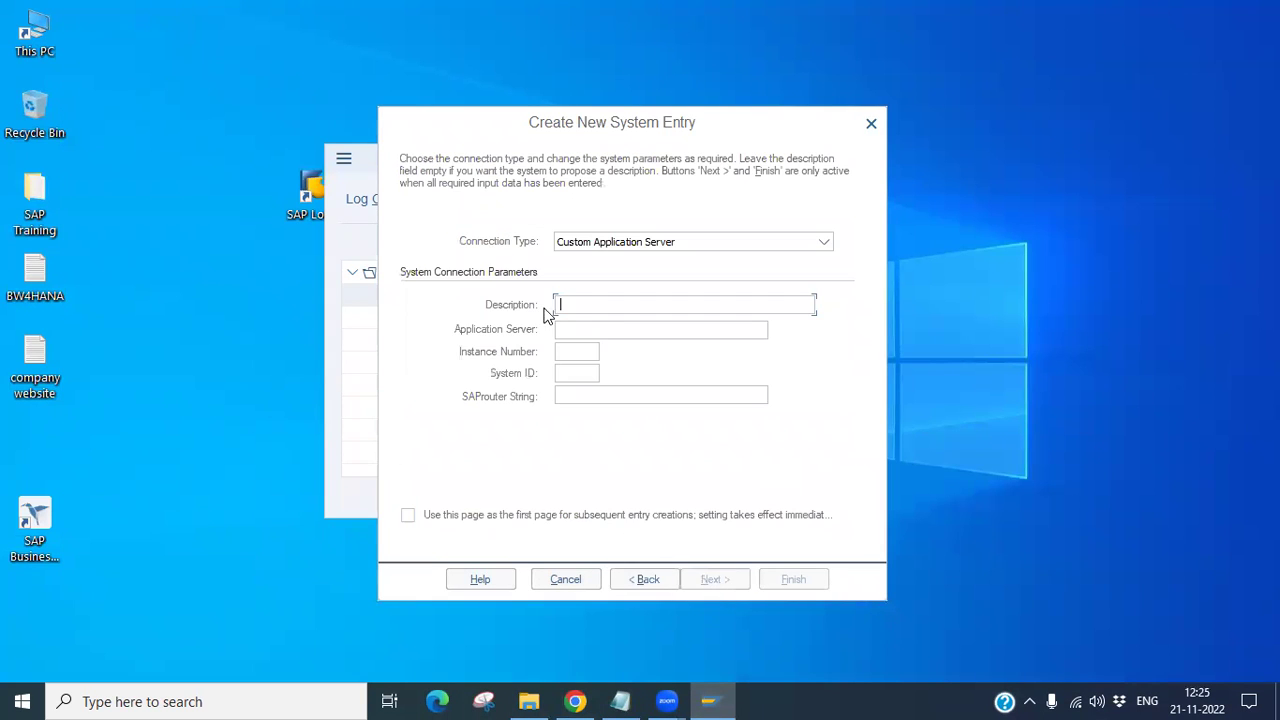
Step: Enter description SAP ECC 6.0, paste server 49.207.10.109, and pick Custom Application Server
text(SAP )
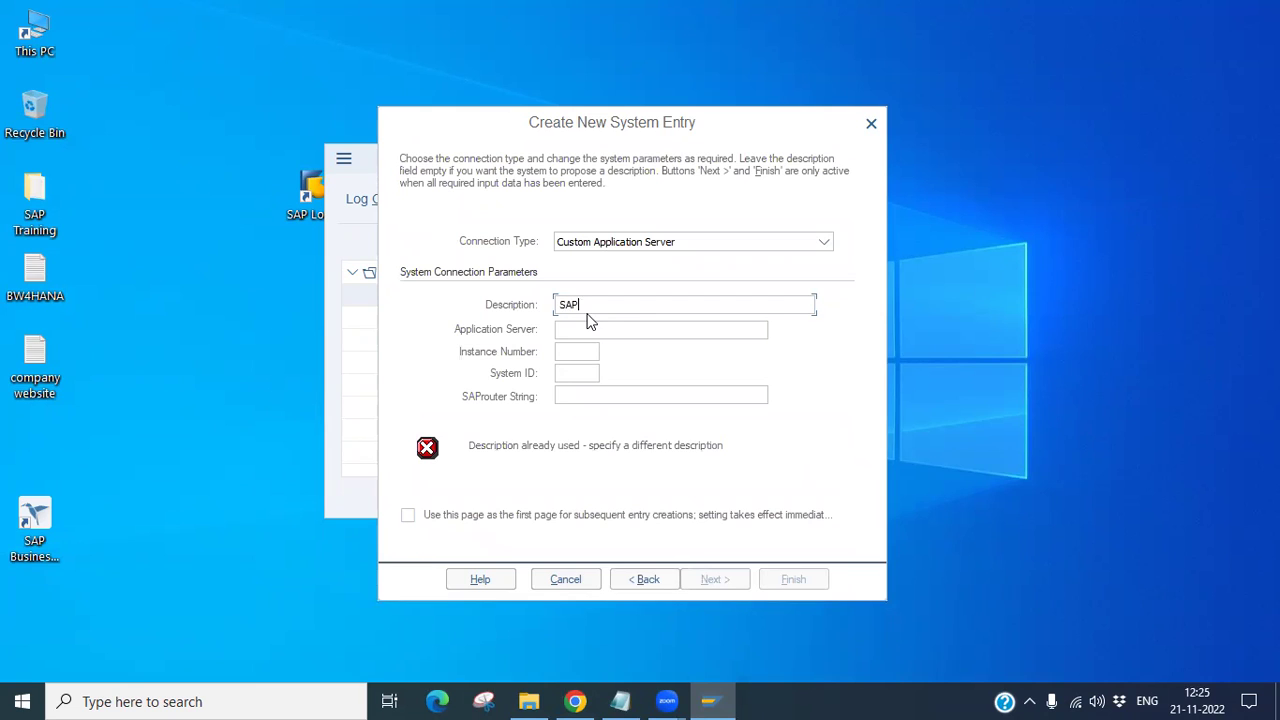
text(ECC)
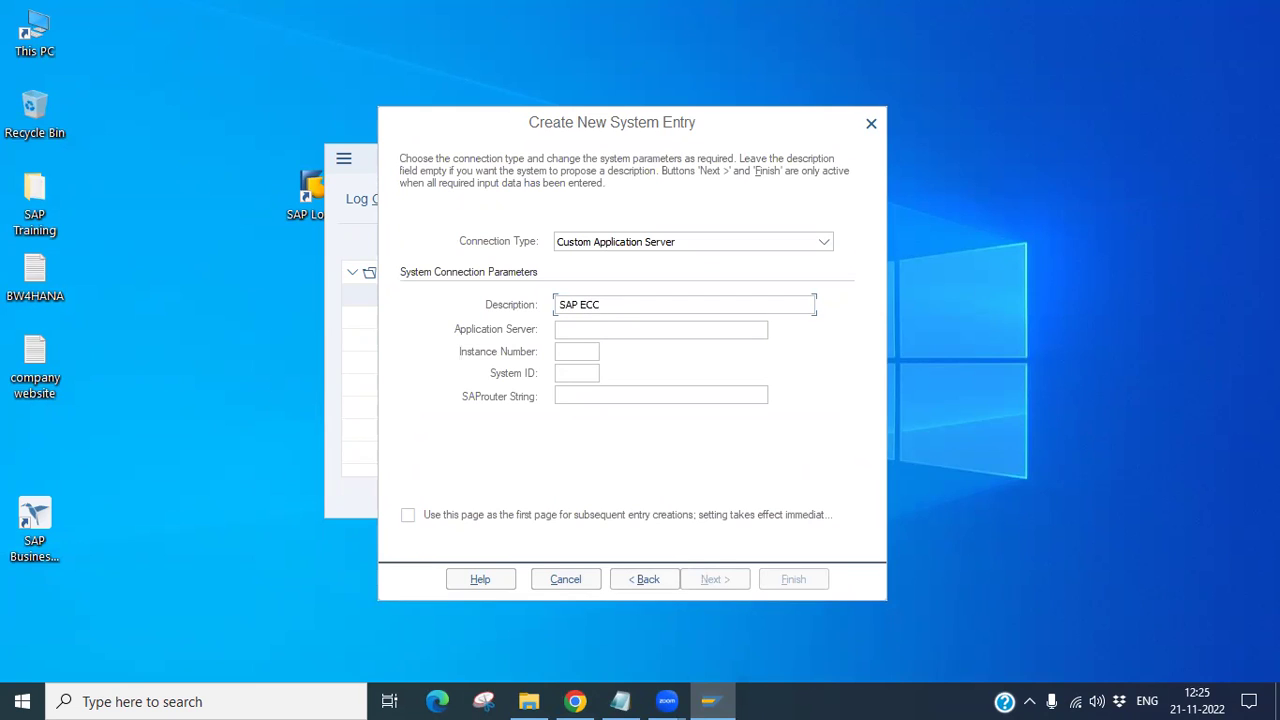
click(566, 332)
key(ctrl+v)
click(824, 246)
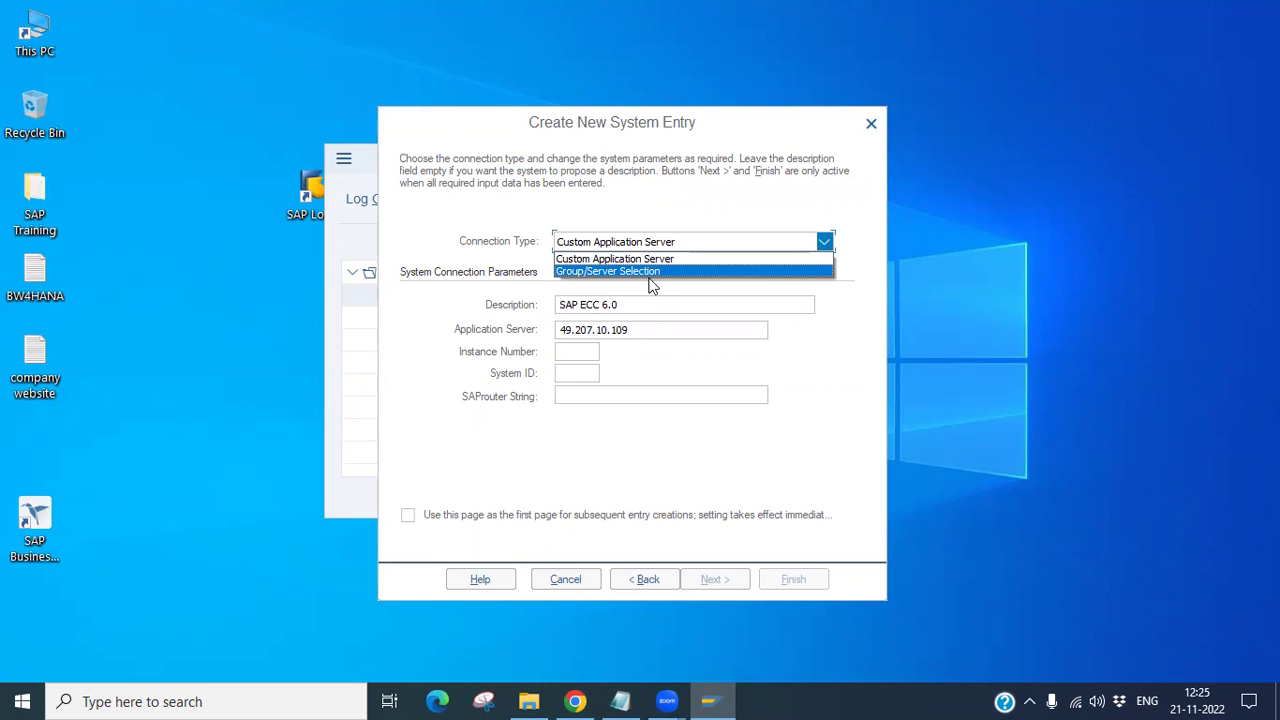
click(630, 260)
drag(624, 306, 532, 335)
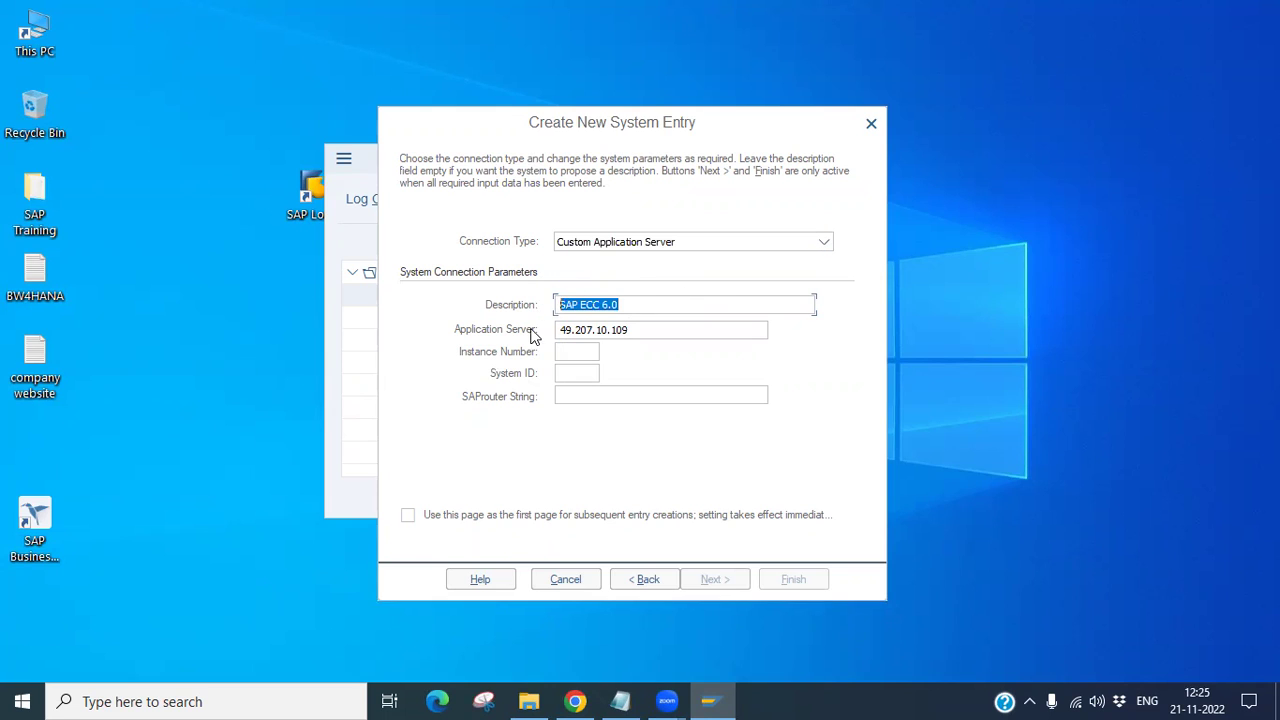
double_click(632, 330)
Step: Copy instance number 17 and system ID EH7 from the Gmail email into the entry
click(574, 701)
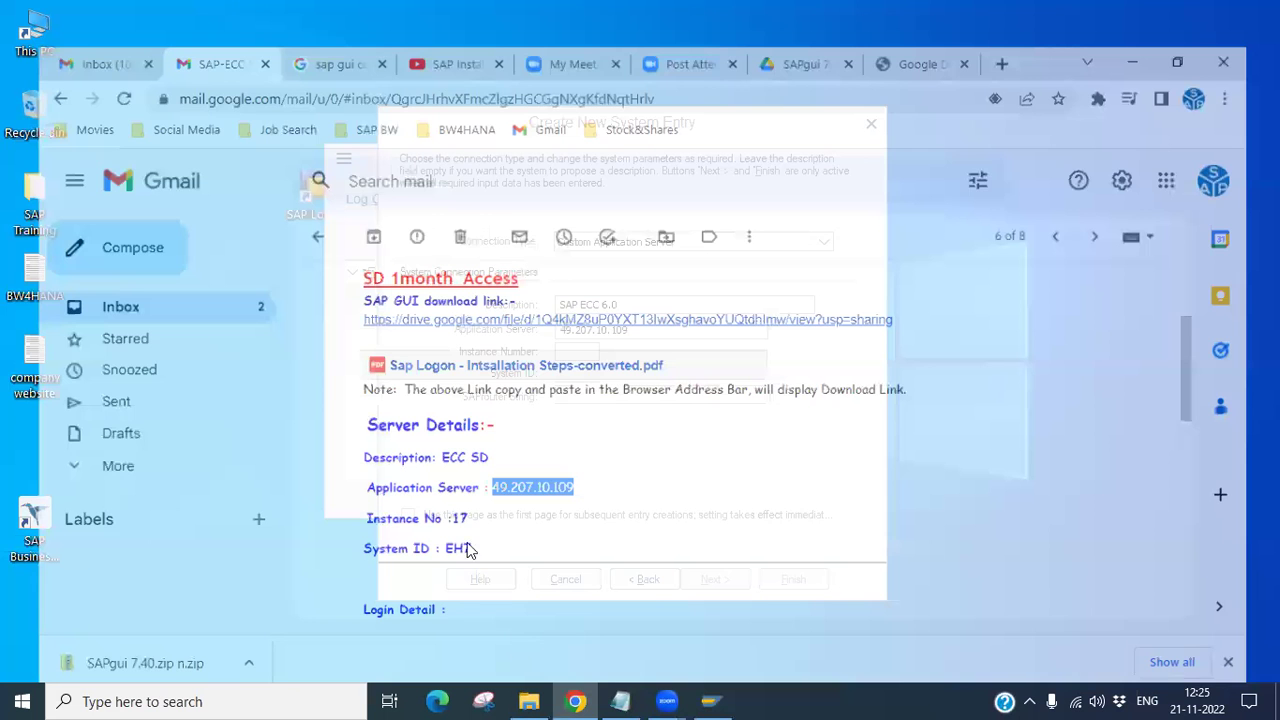
drag(435, 500, 456, 500)
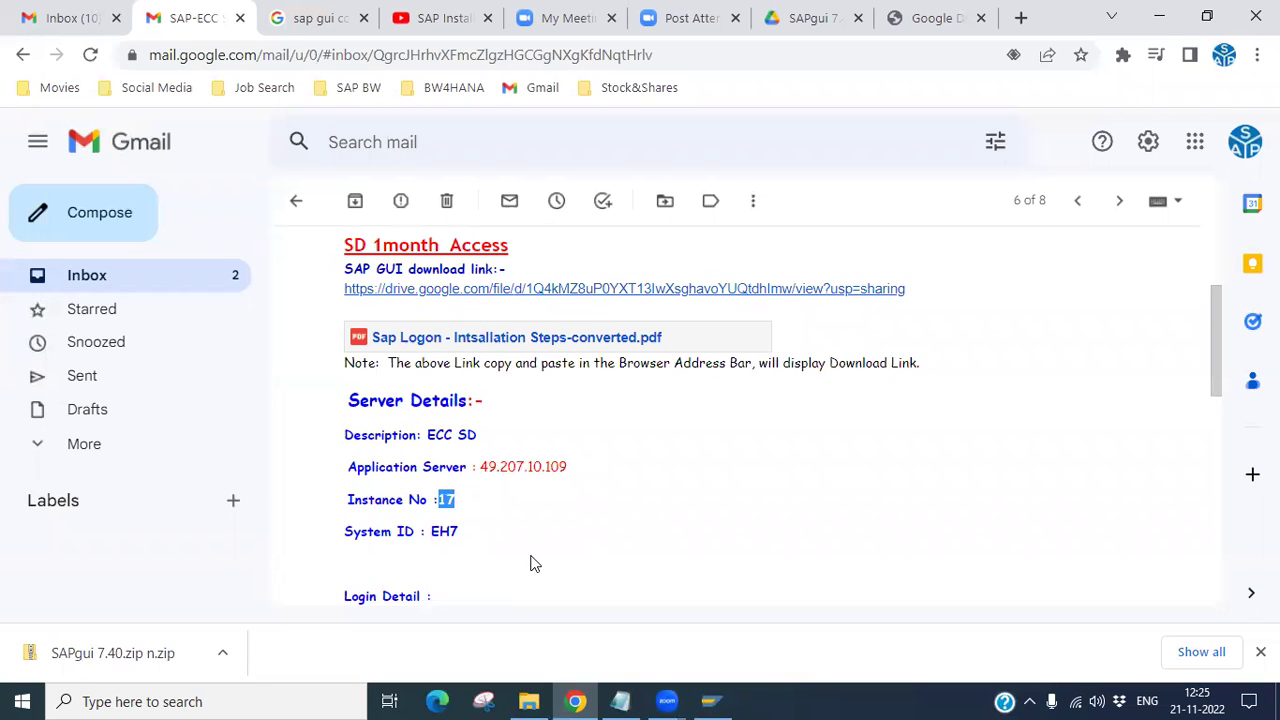
key(alt+Tab)
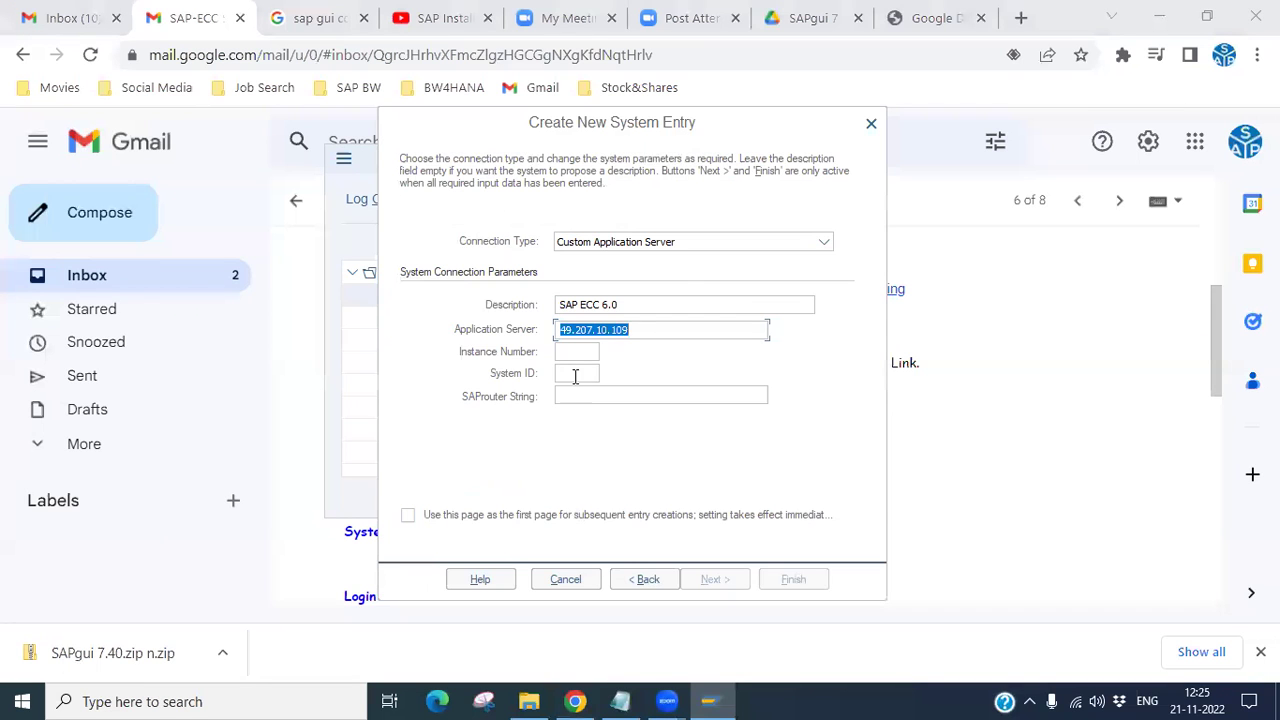
click(567, 354)
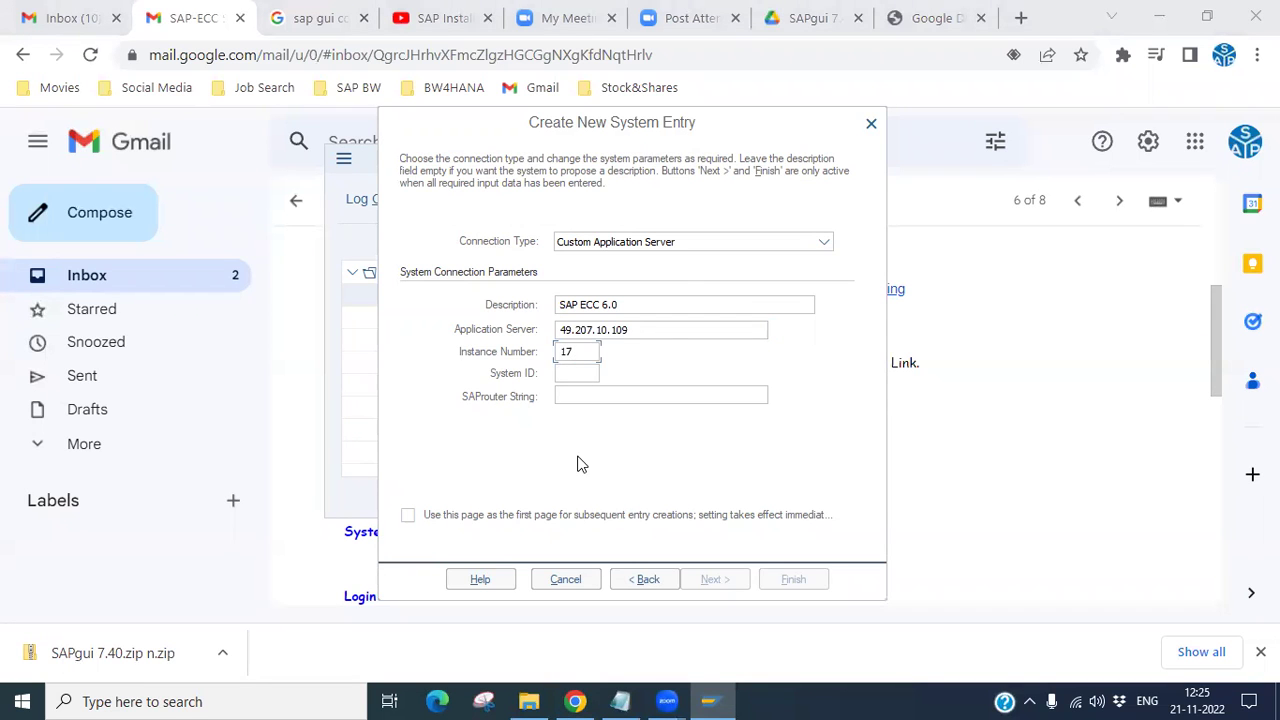
key(alt+Tab)
drag(433, 532, 460, 535)
key(ctrl+c)
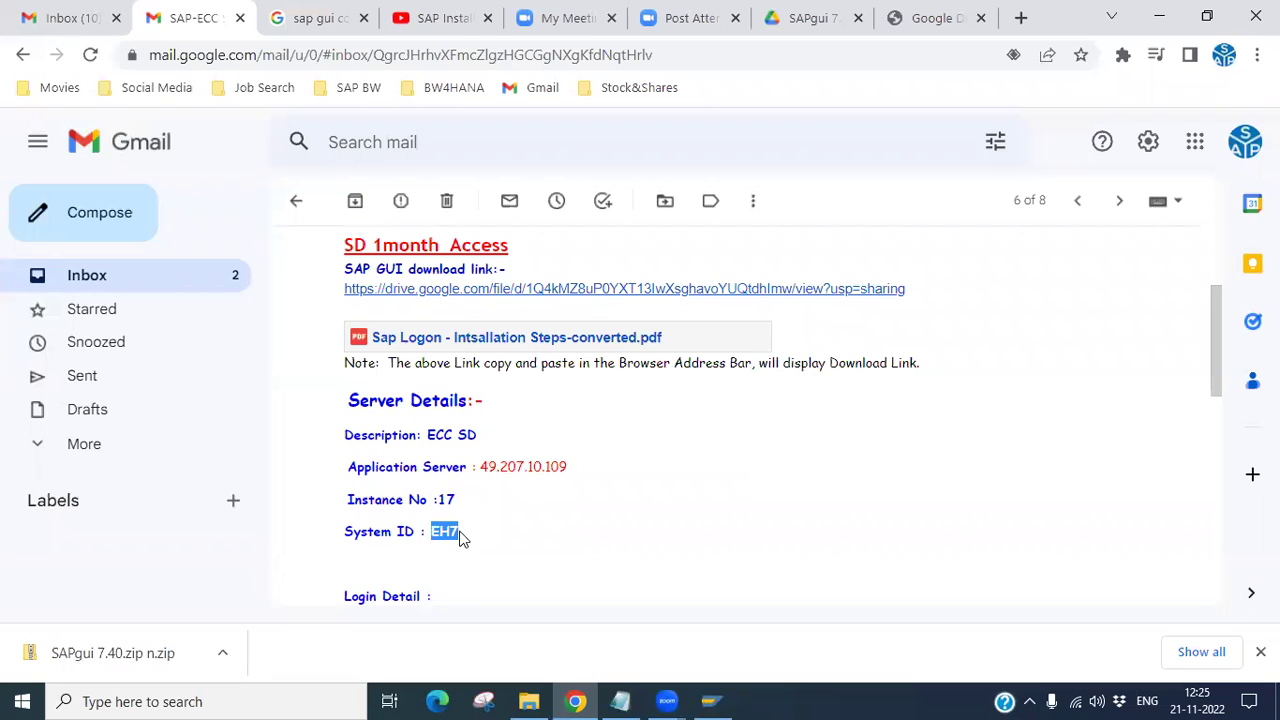
key(alt+Tab)
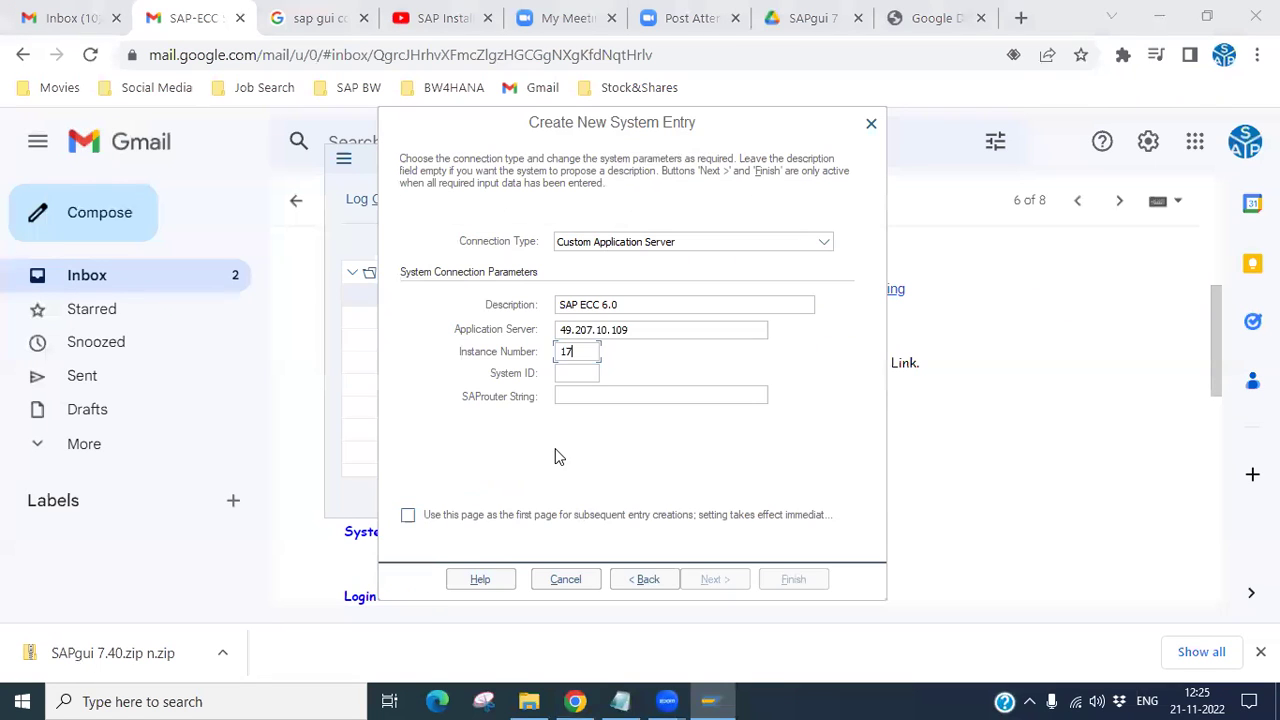
key(ctrl+v)
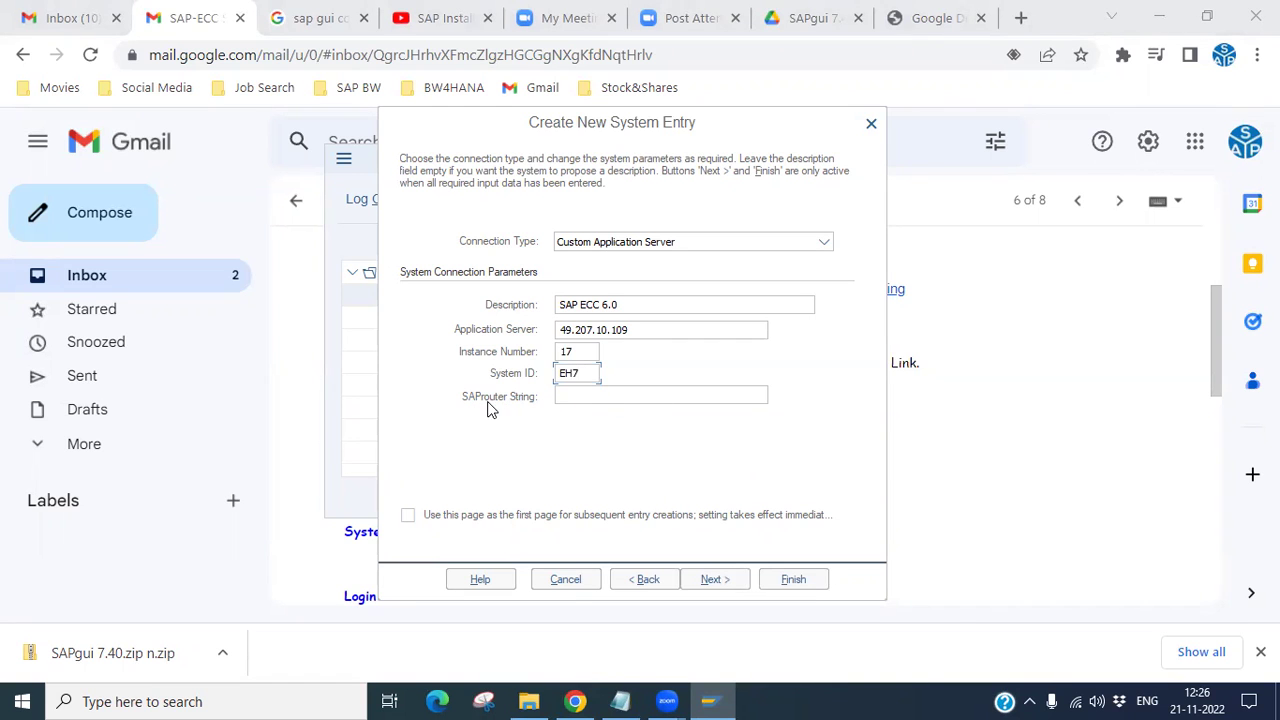
click(1159, 17)
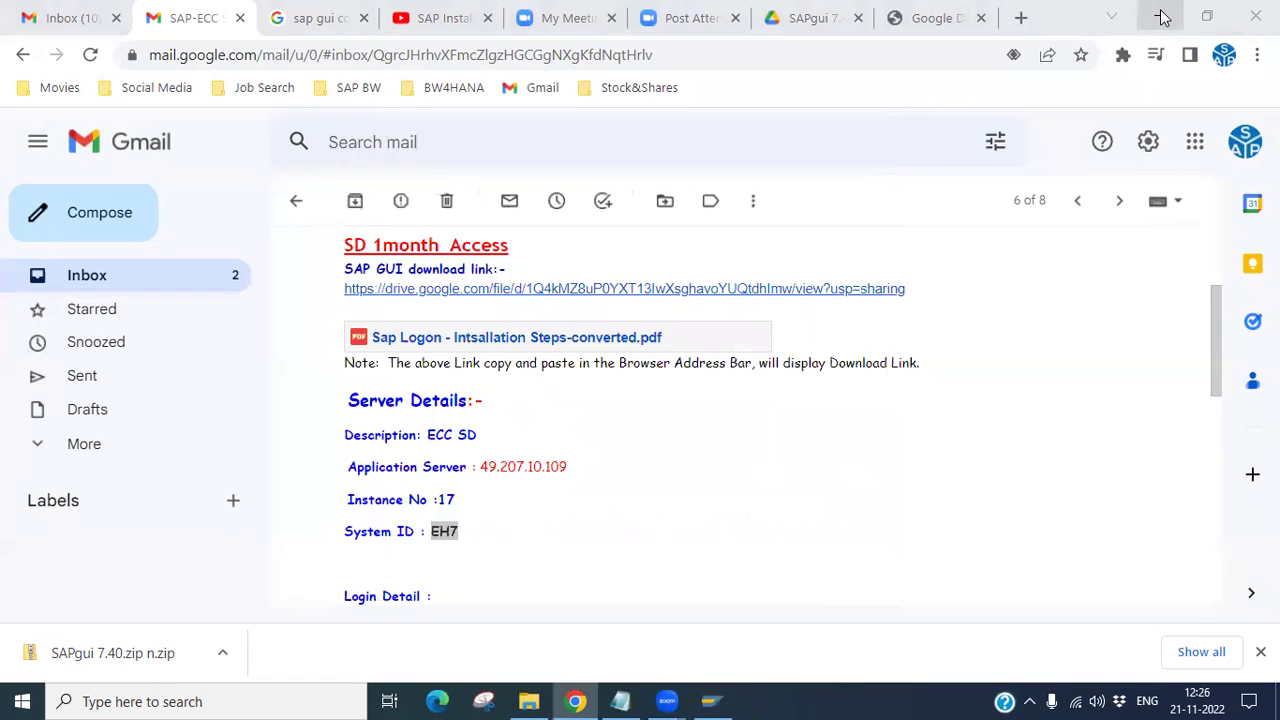
Step: Accept default network settings, keep Default communication language, and finish the SAP ECC 6.0 entry
click(712, 580)
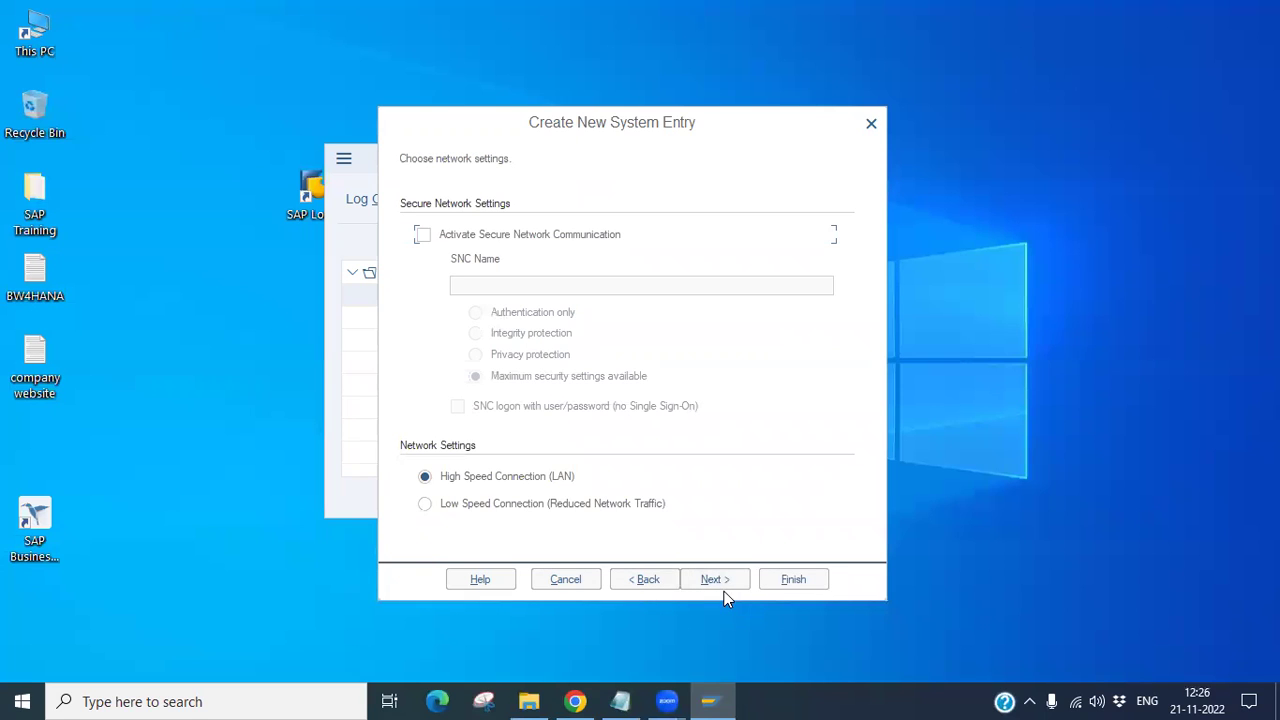
click(716, 582)
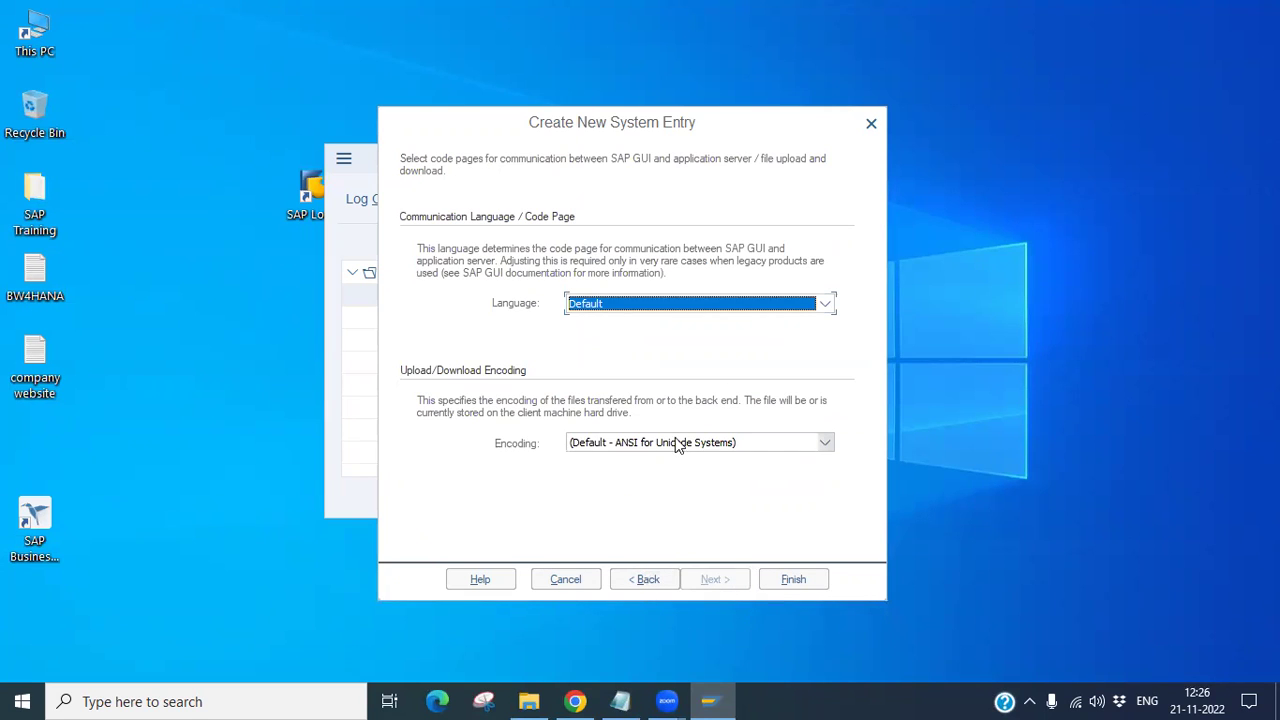
click(628, 306)
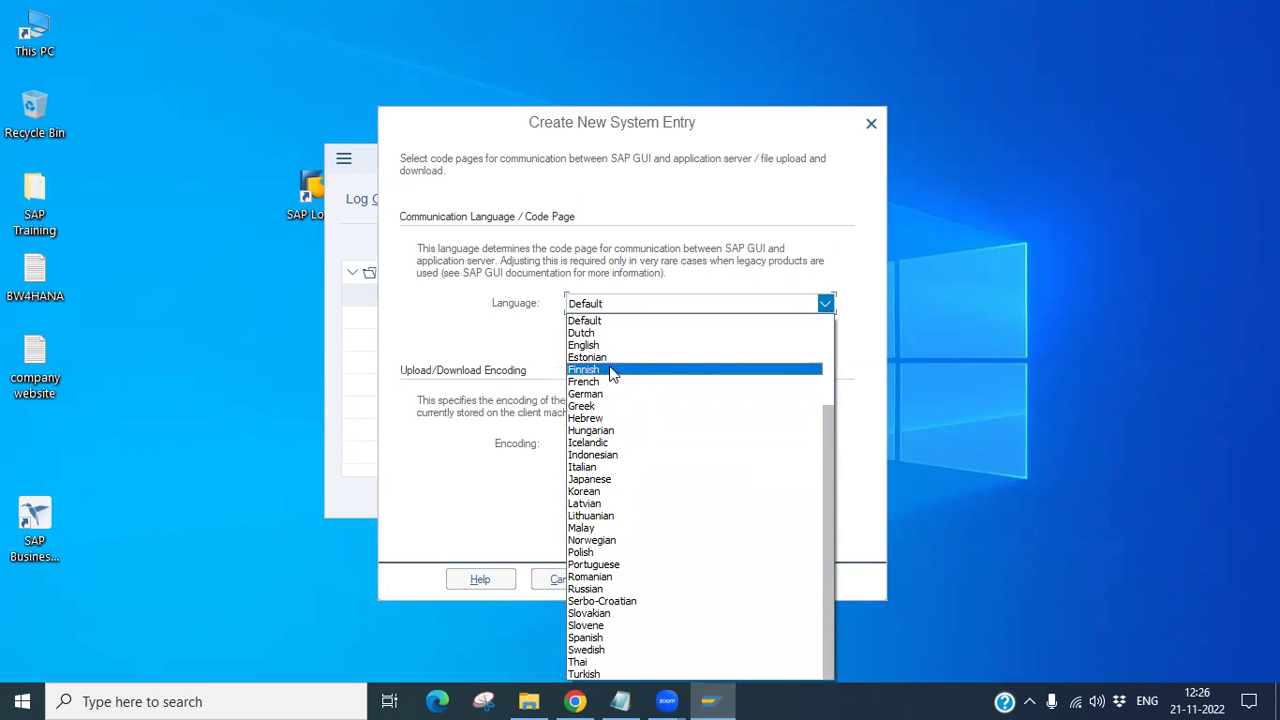
click(581, 281)
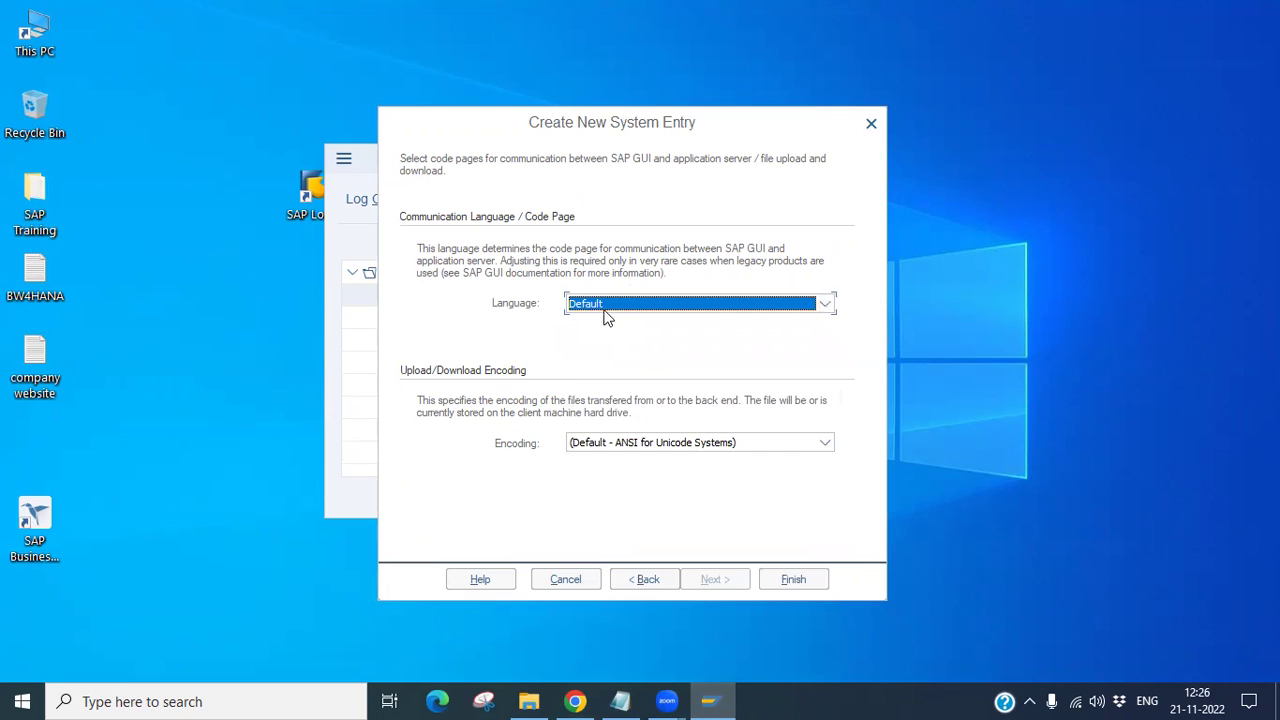
click(793, 580)
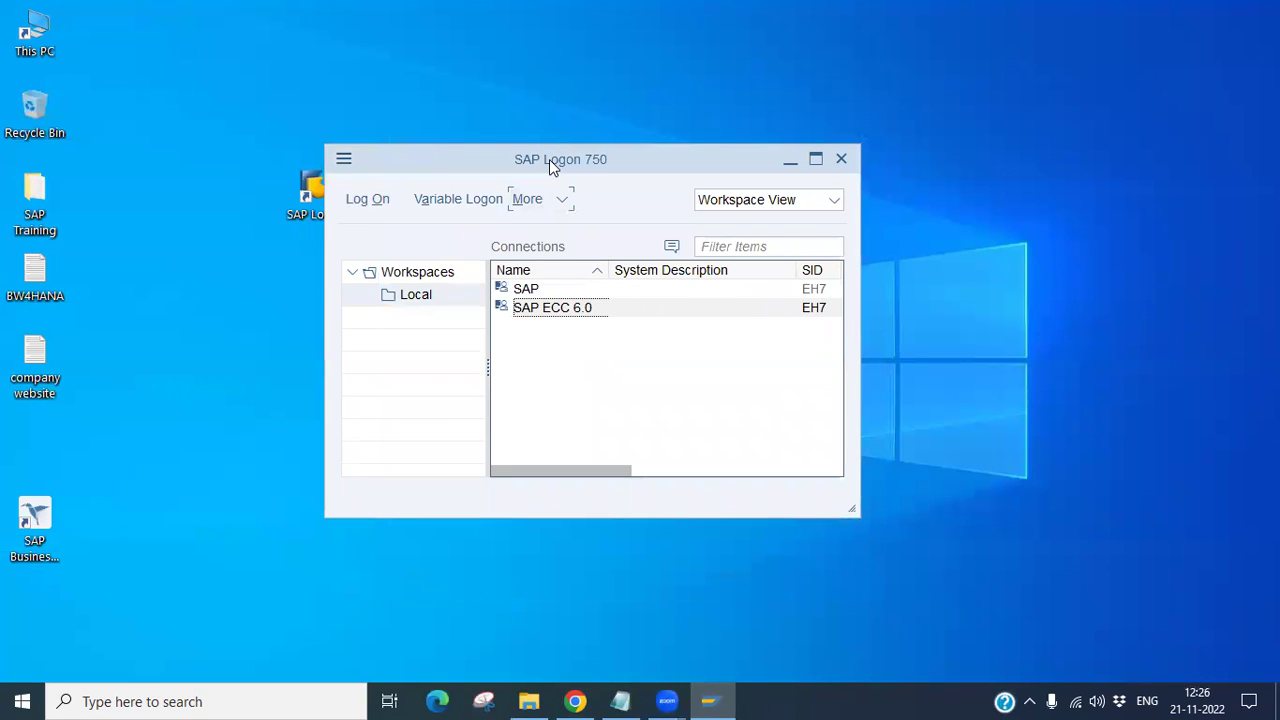
Step: Reposition and heighten the SAP Logon window and move the SAP Logon desktop icon
drag(549, 159, 571, 93)
drag(303, 202, 281, 221)
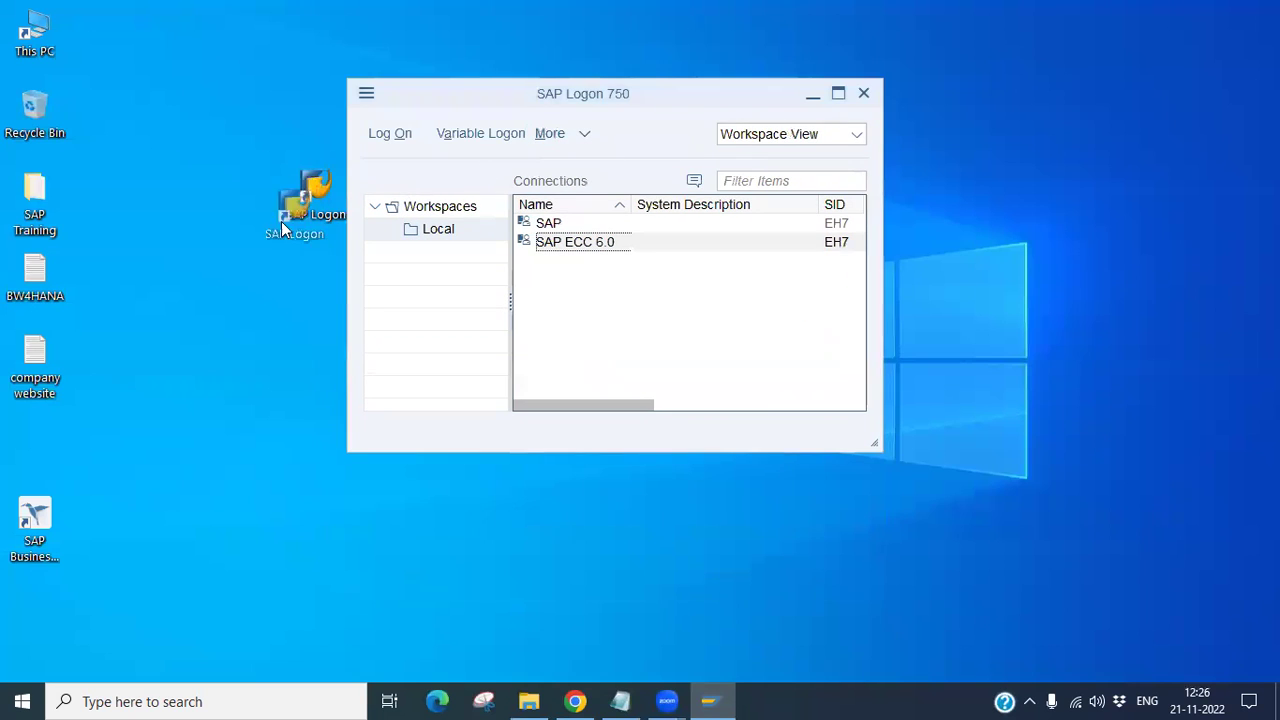
drag(174, 208, 176, 206)
drag(613, 111, 557, 88)
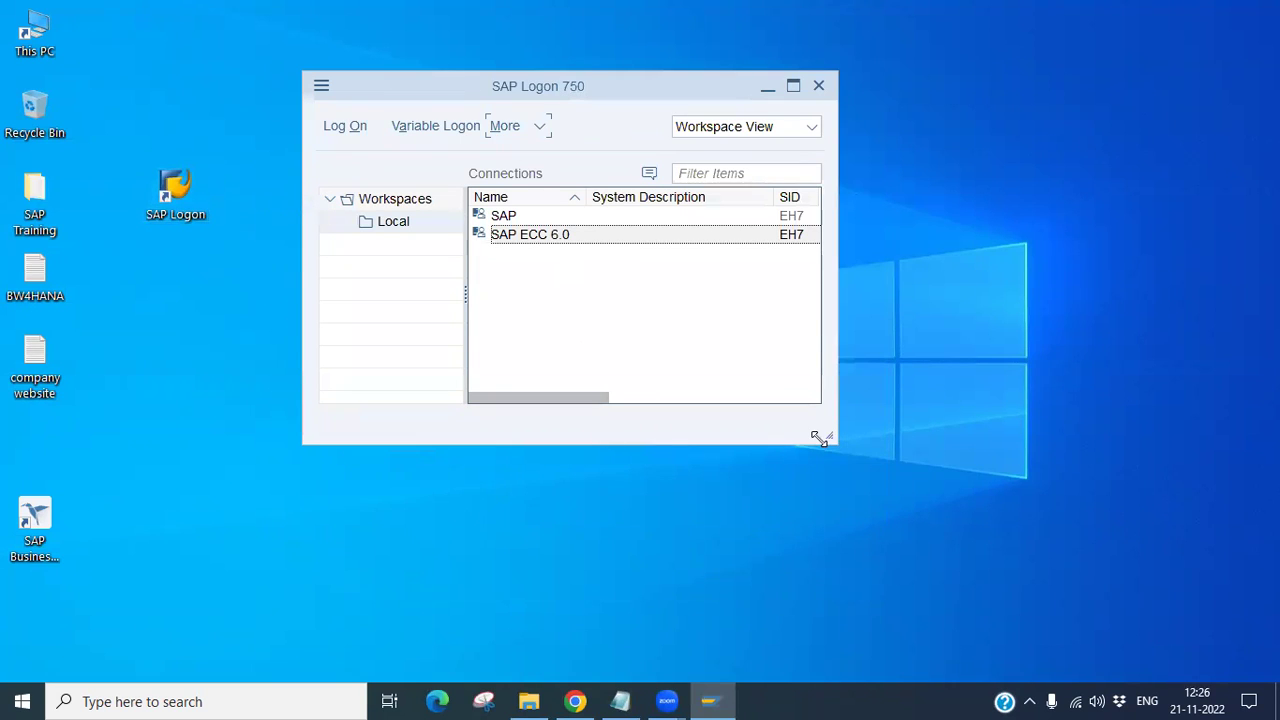
drag(783, 442, 775, 513)
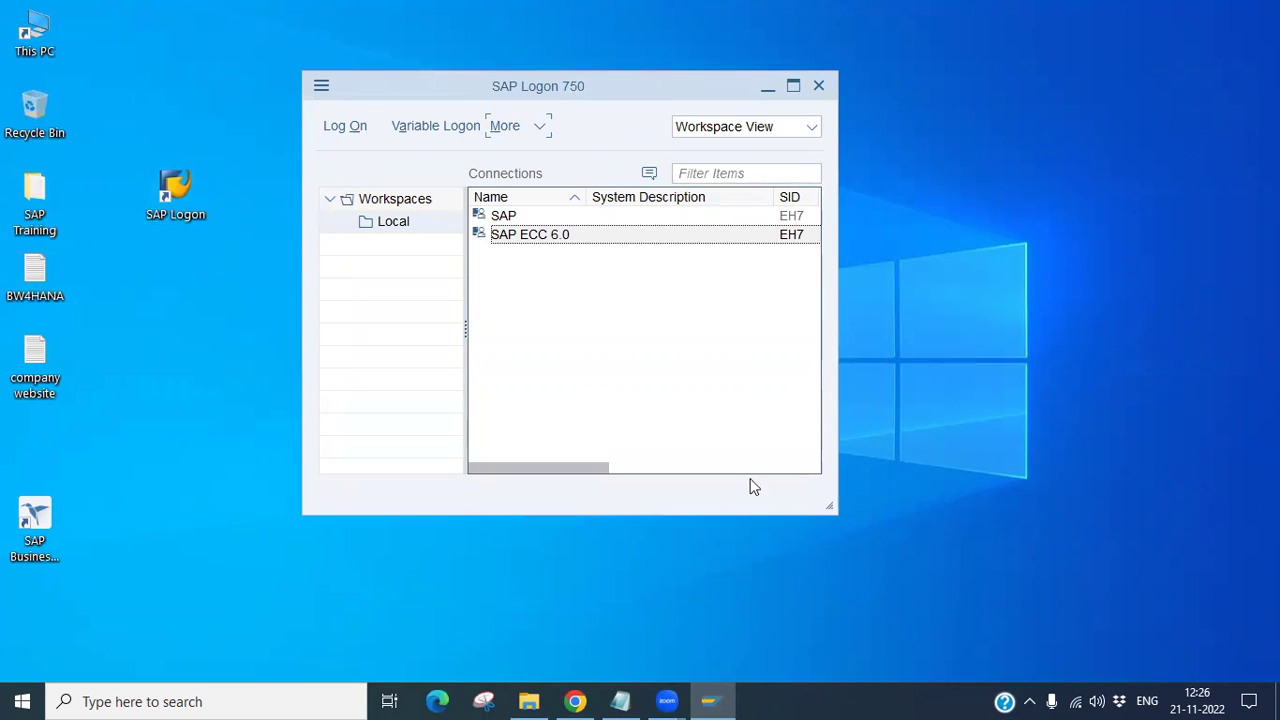
Step: Open the SAP ECC 6.0 connection to reach the IDES ECC 6.0 logon screen
click(552, 234)
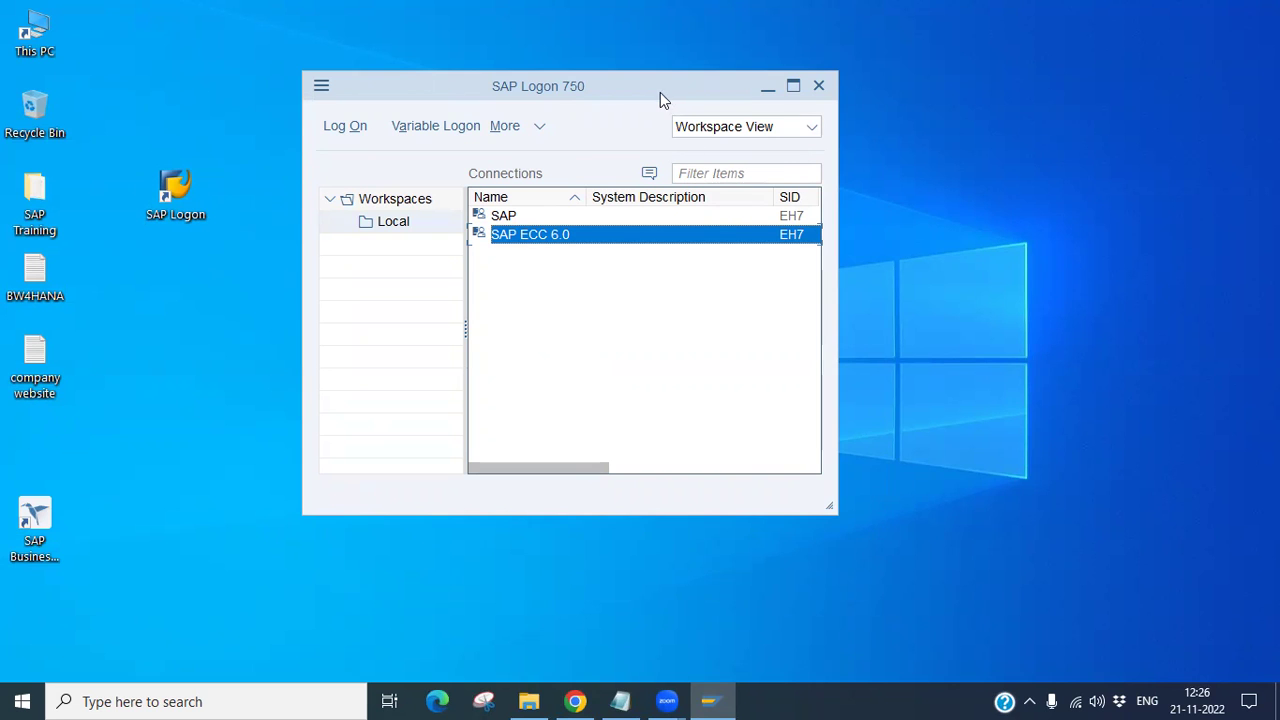
drag(670, 103, 743, 98)
double_click(583, 228)
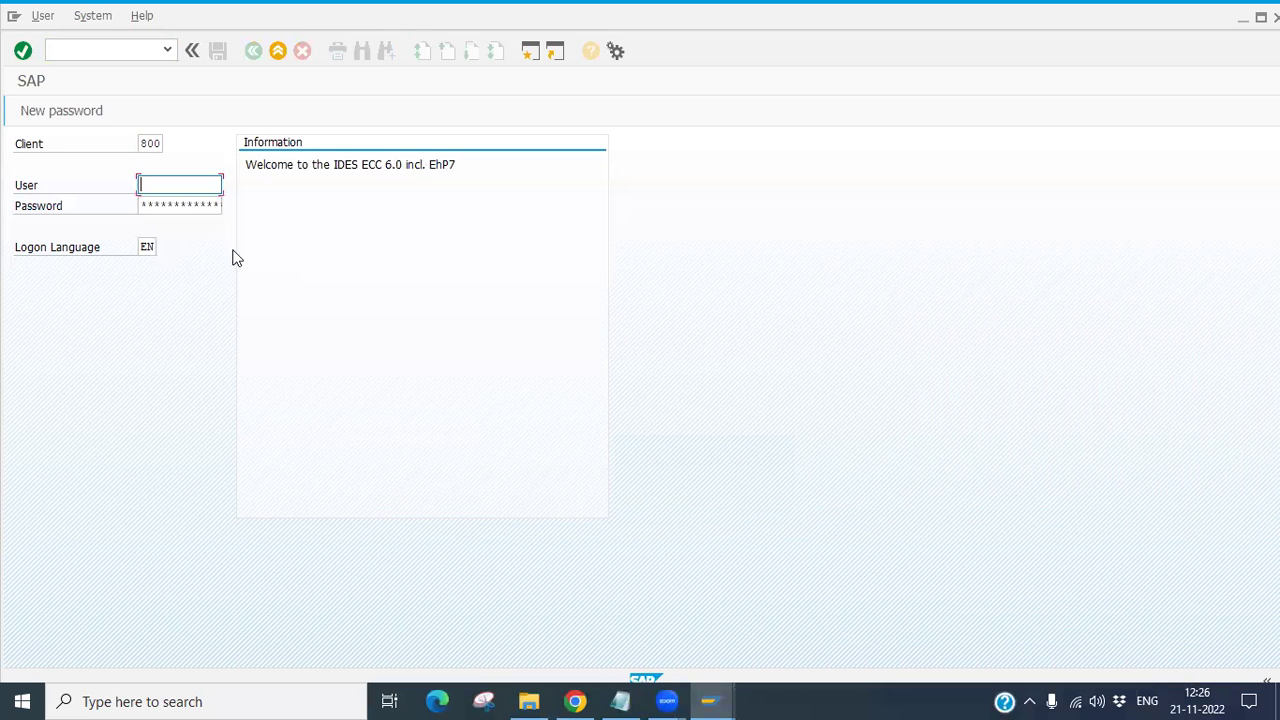
Step: Log on to client 800 with the emailed user name and password, submitting twice until rejected
click(575, 701)
click(494, 556)
scroll(492, 540, down, 2)
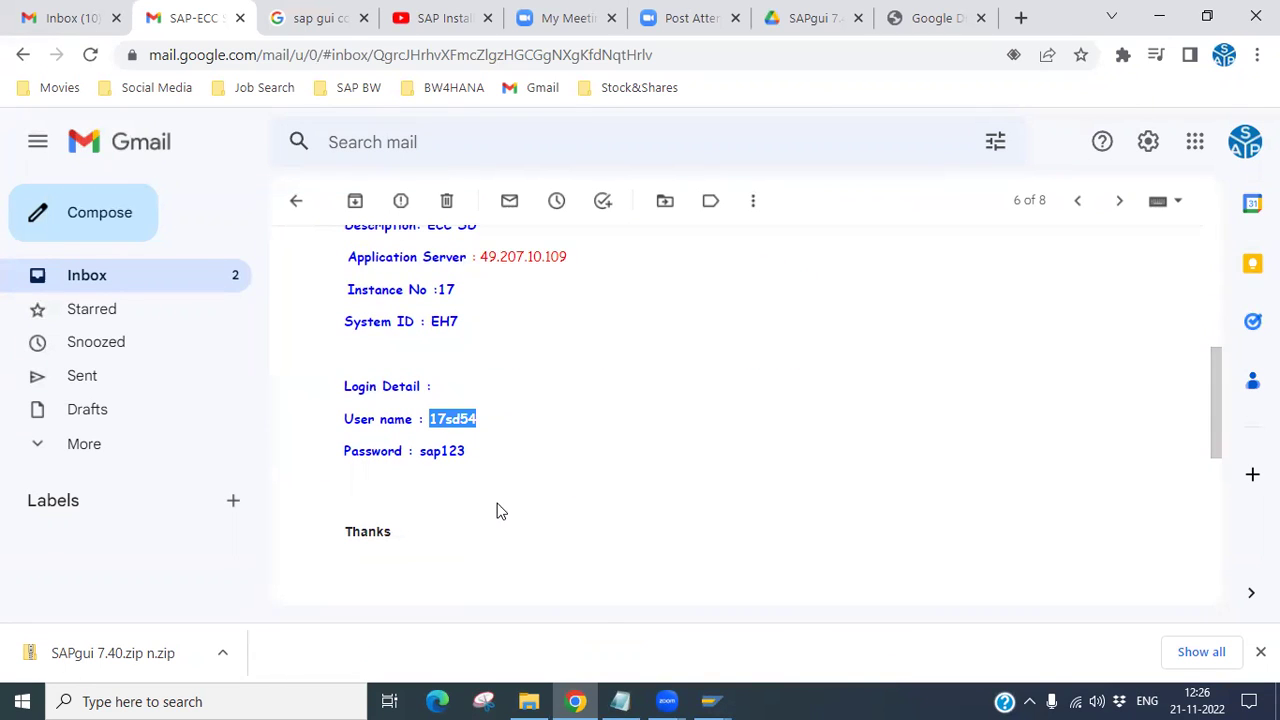
key(alt+Tab)
click(197, 203)
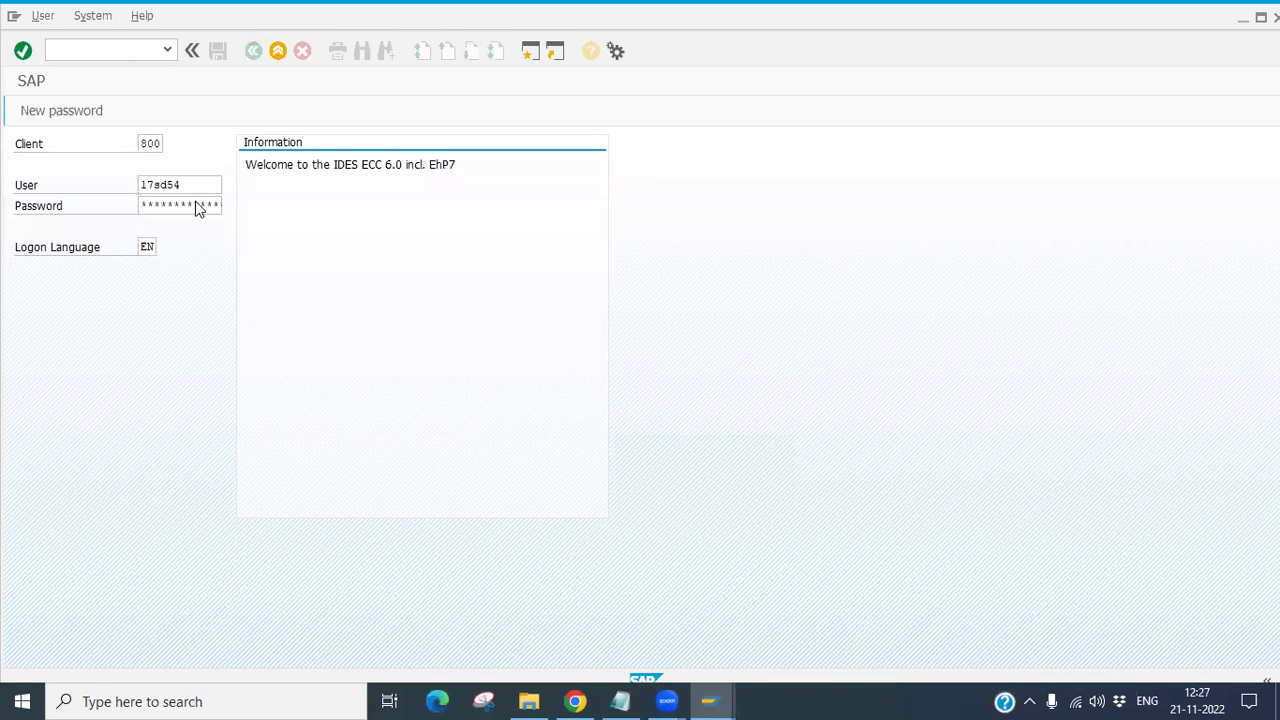
key(Return)
click(184, 206)
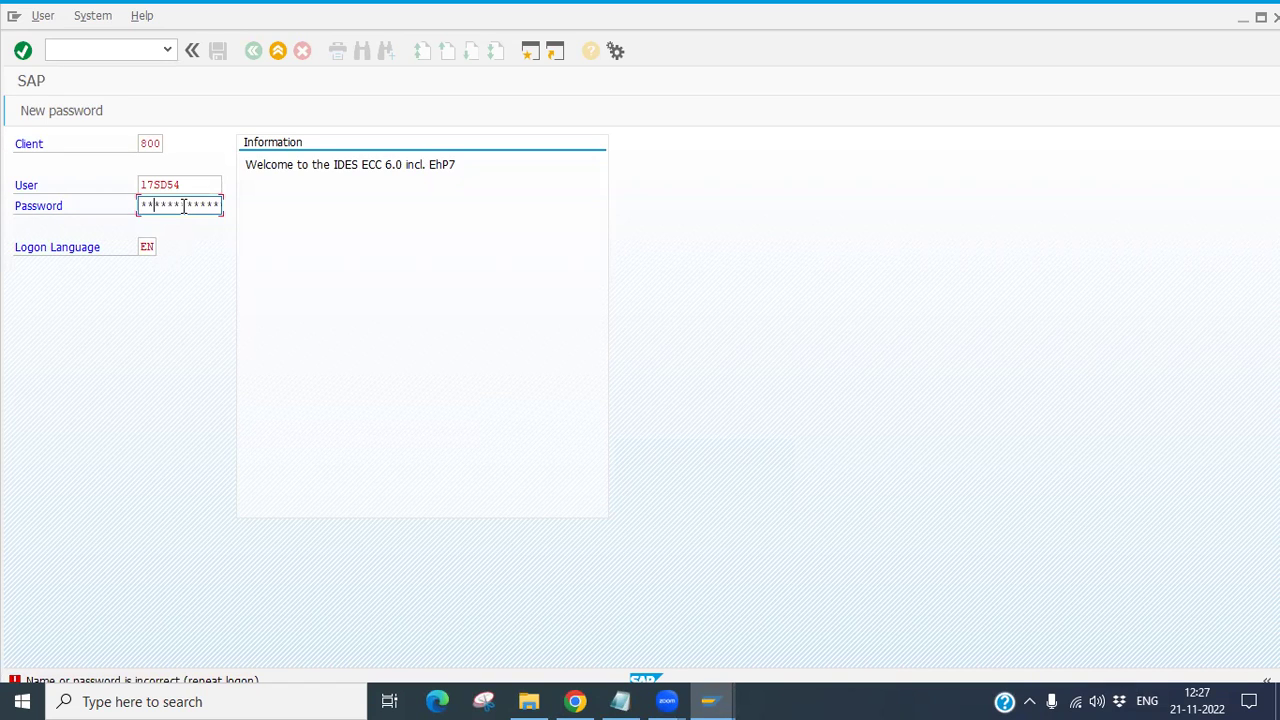
key(Return)
click(184, 206)
Step: Recheck the login details in the 'SAP-ECC 6.0 Functional access' email, then return to SAP GUI
click(576, 700)
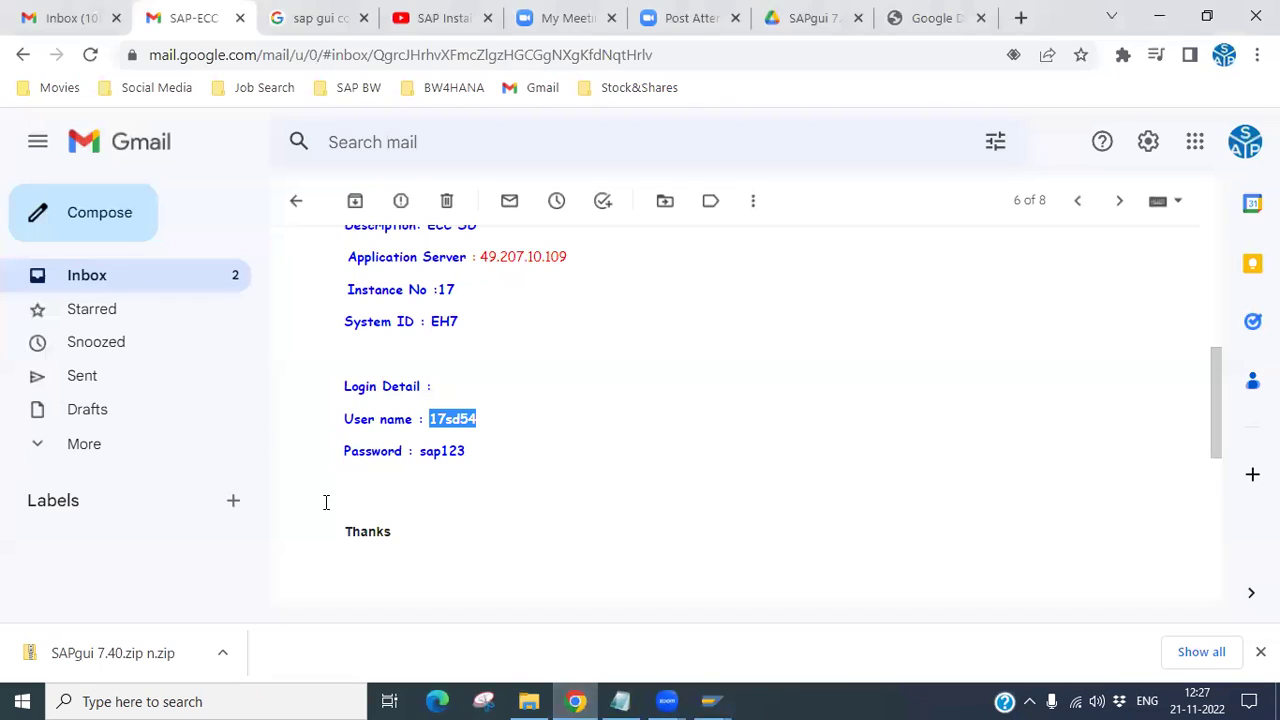
click(100, 290)
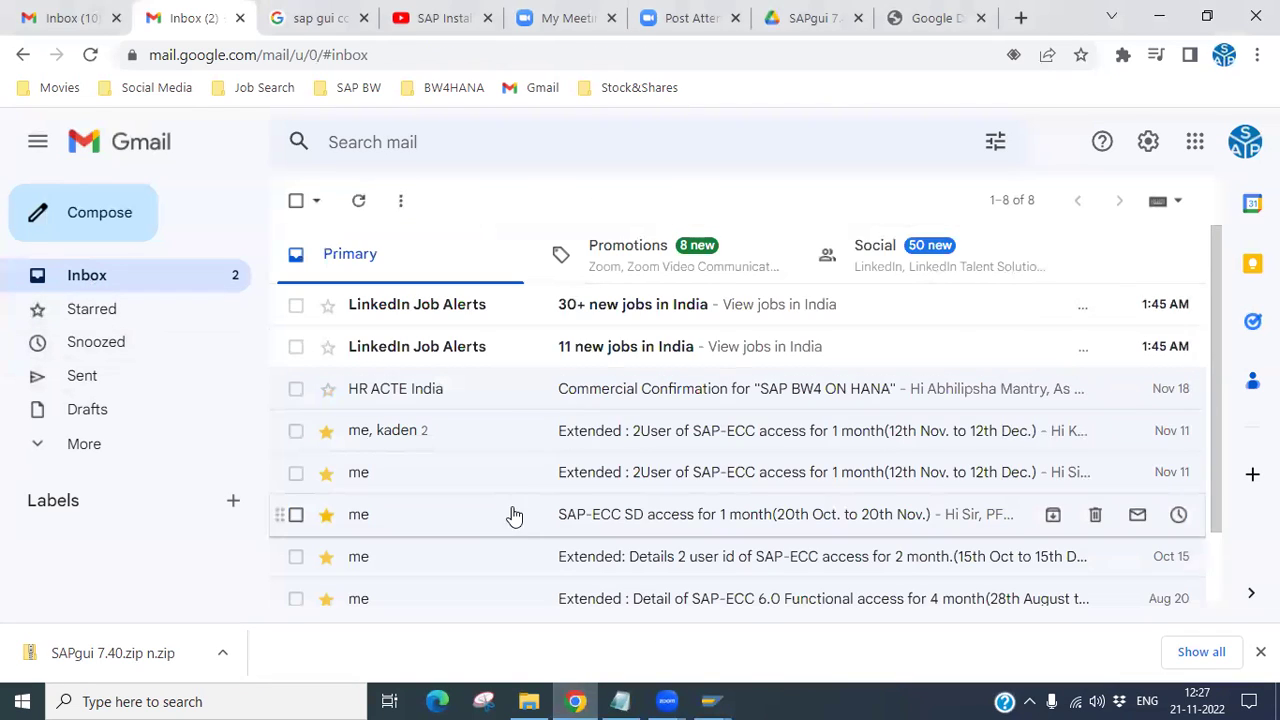
scroll(515, 520, down, 1)
click(772, 528)
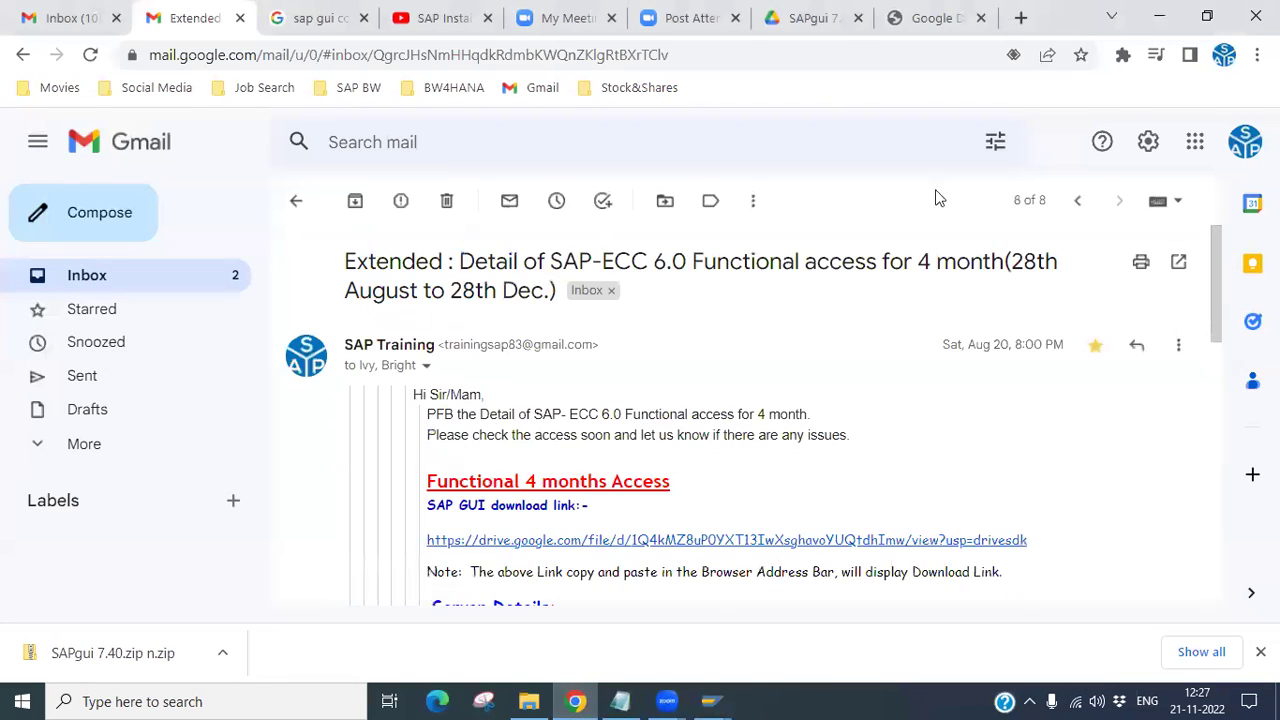
scroll(620, 480, down, 2)
scroll(621, 480, down, 1)
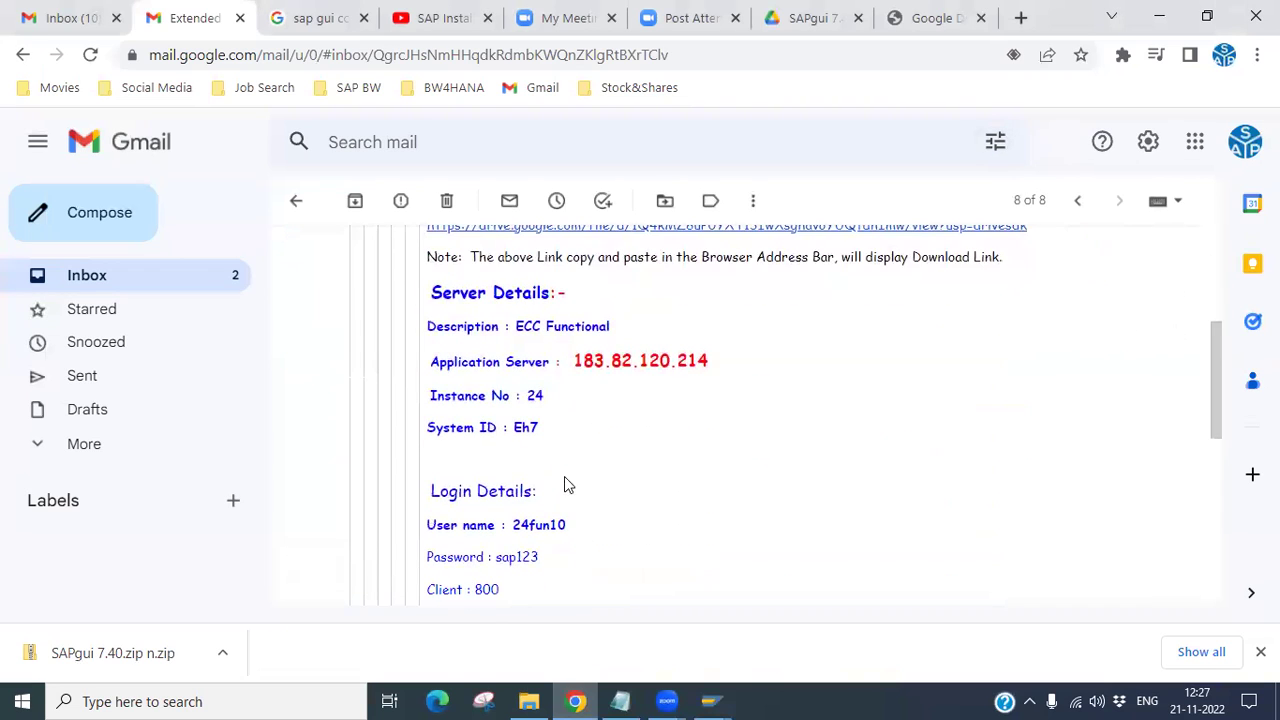
click(1159, 17)
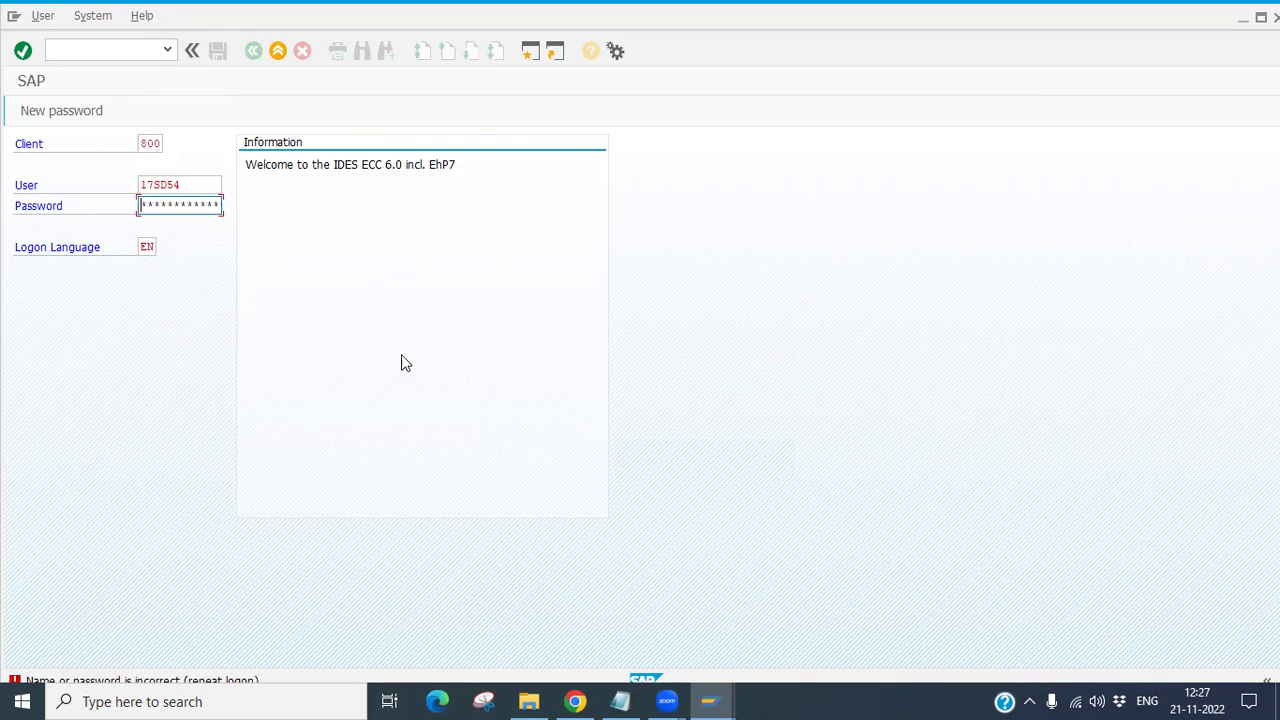
click(92, 18)
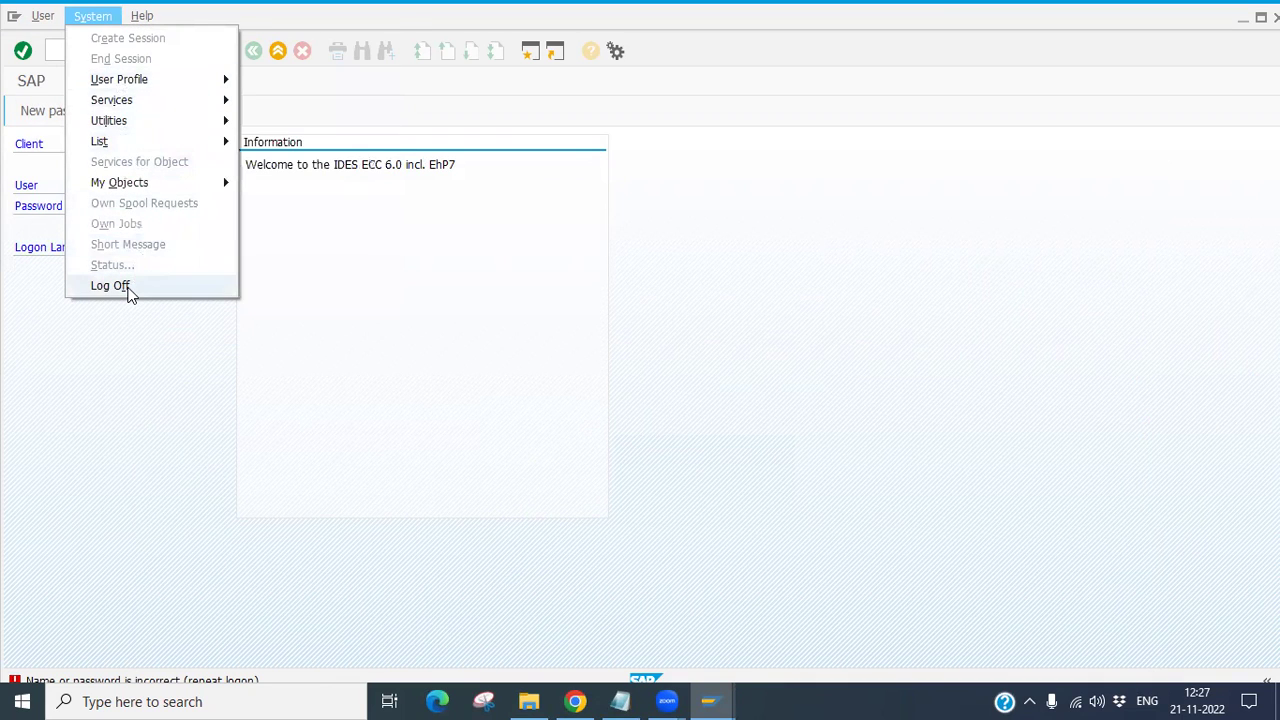
Step: Log off the SAP GUI session via System > Log Off, leaving the SAP Logon 750 pad
click(112, 286)
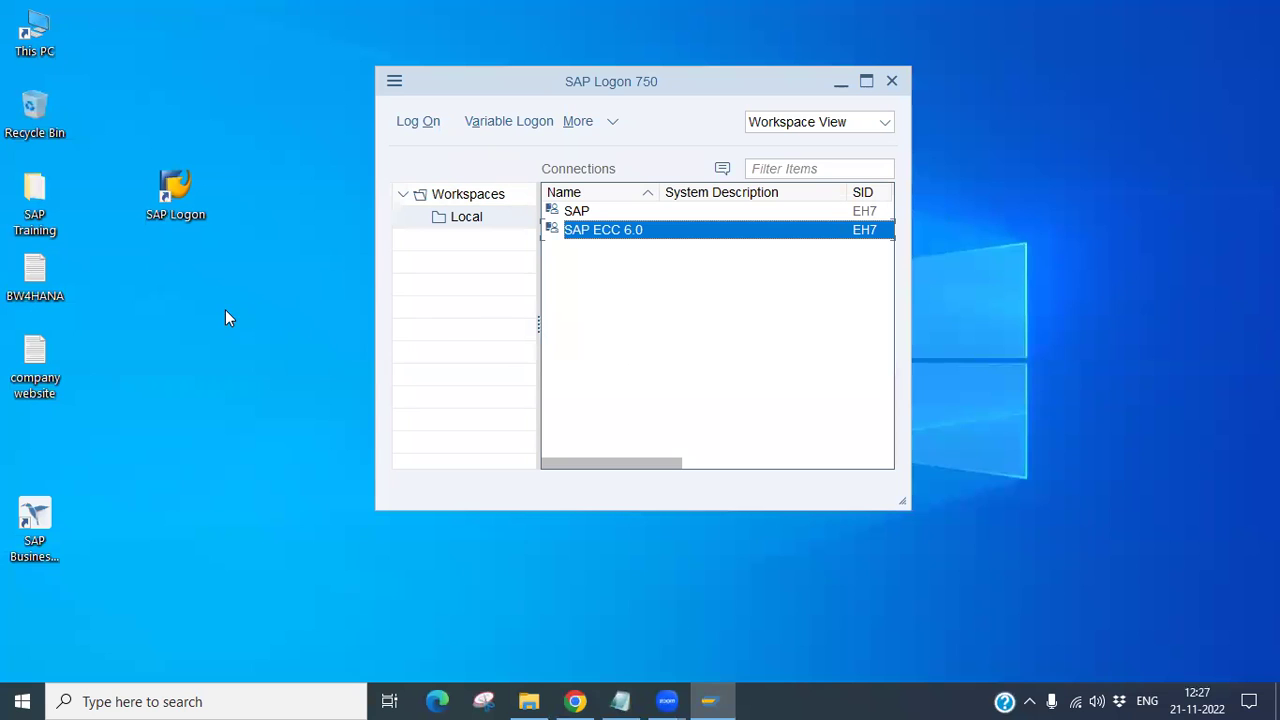
click(1043, 6)
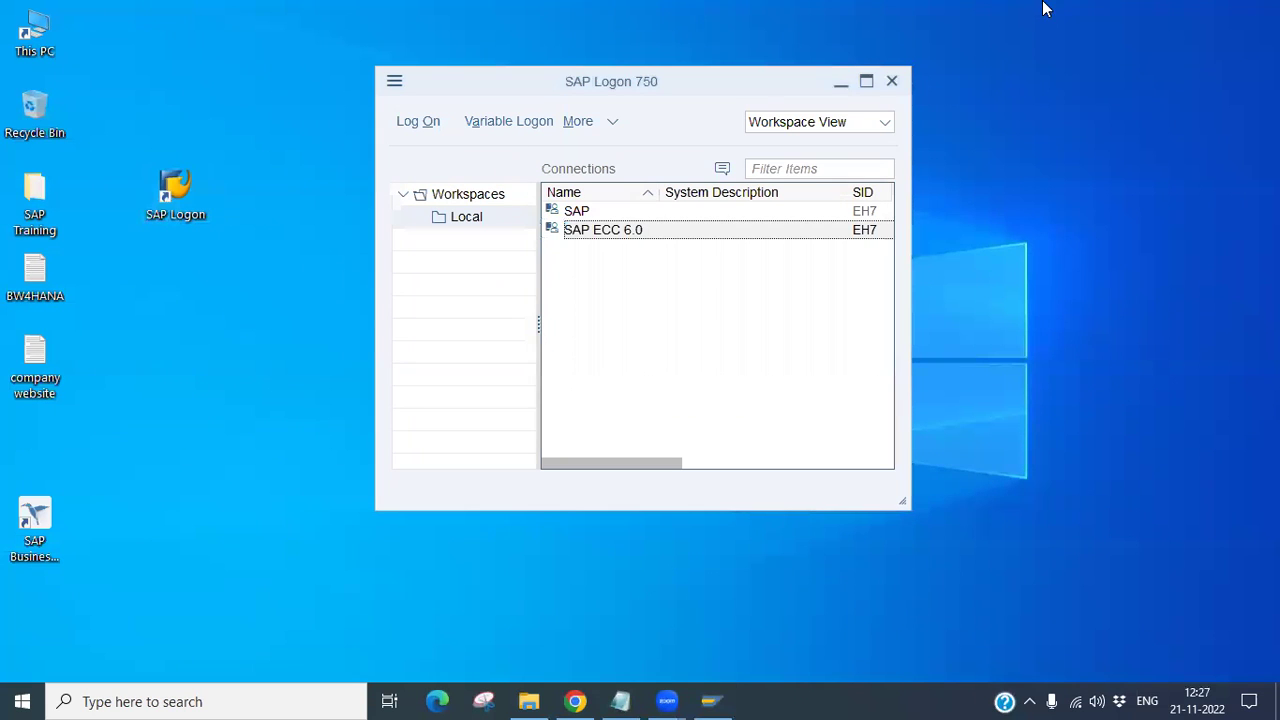